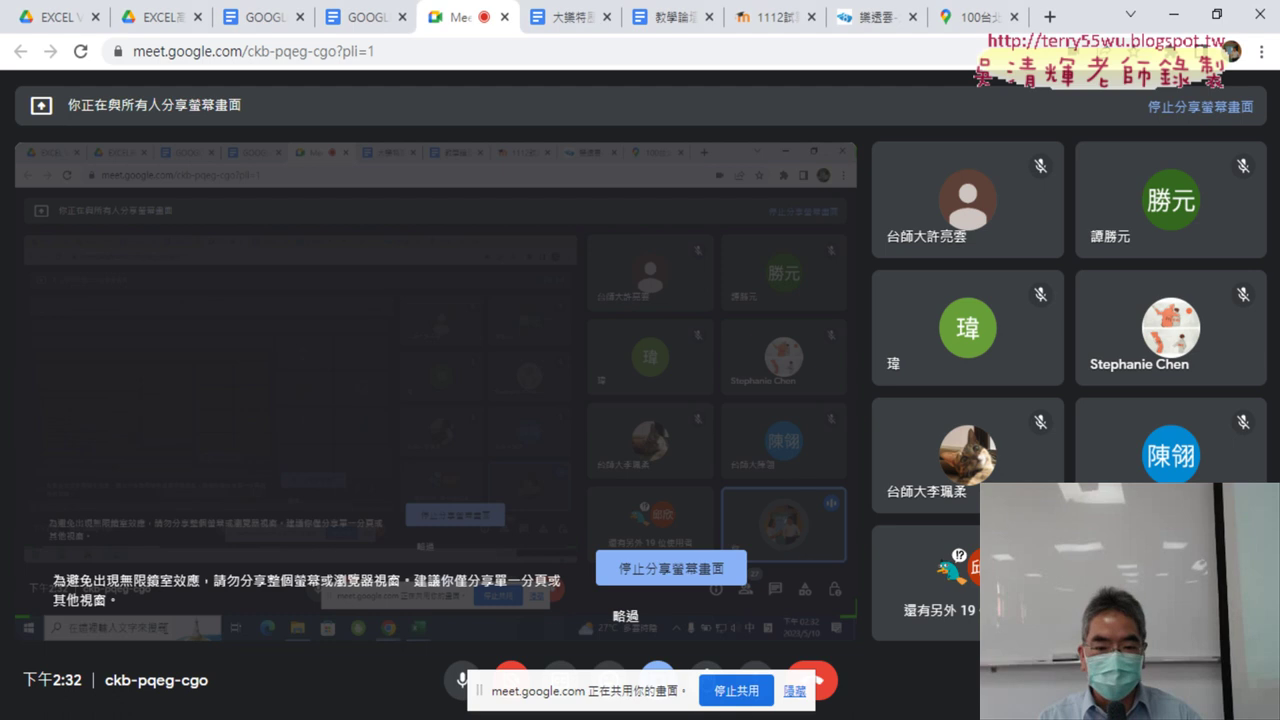
# Admit everyone waiting in the Google Meet call, then minimise Chrome to reveal the VBA editor.
pyautogui.click(706, 661)
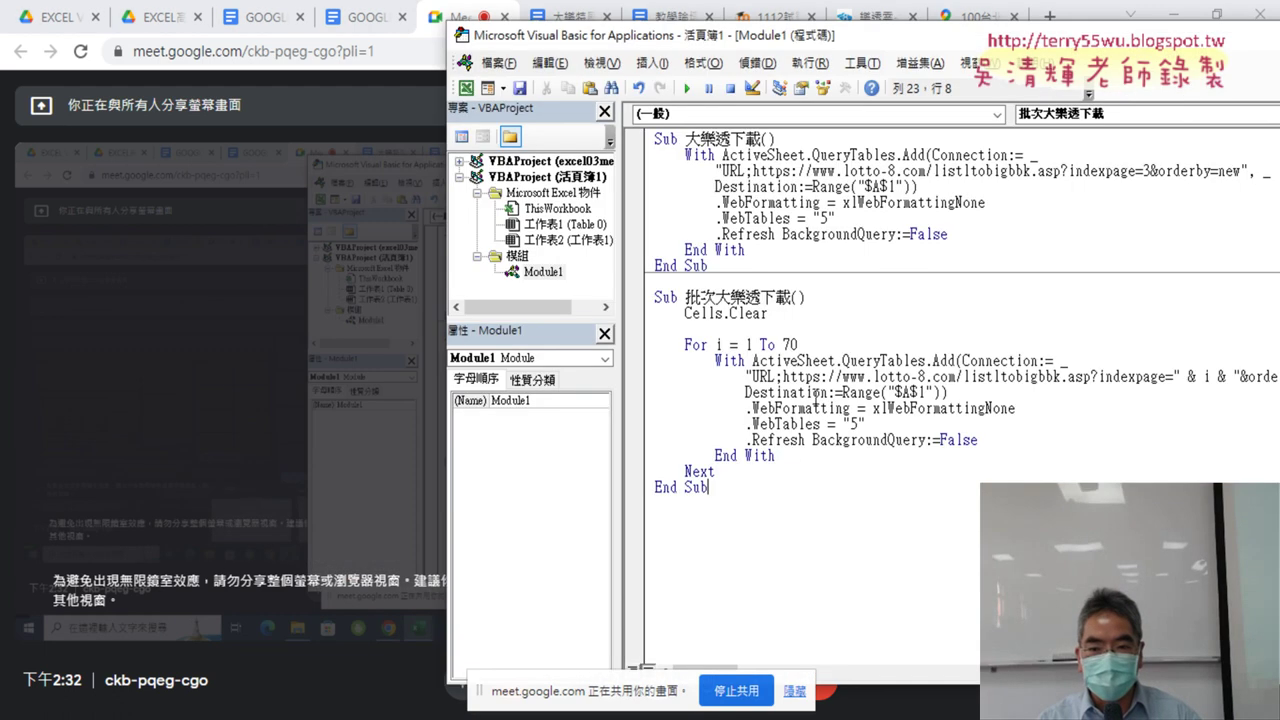
pyautogui.doubleClick(924, 392)
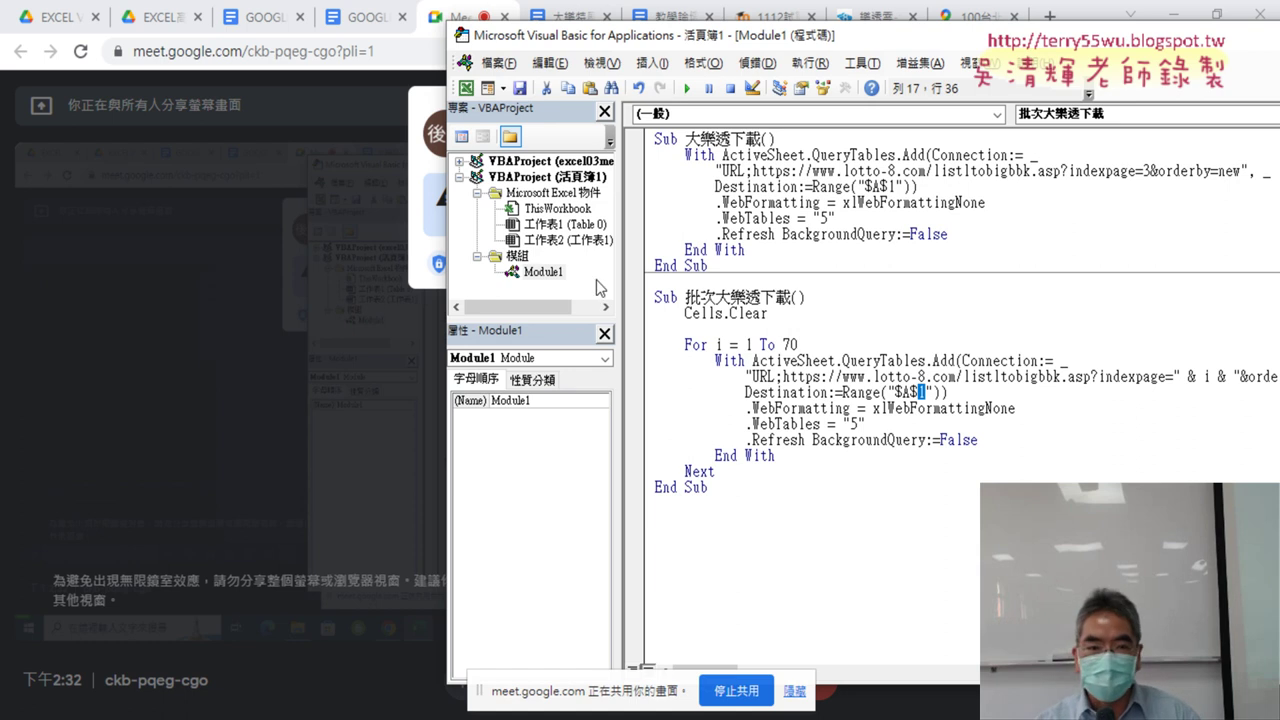
pyautogui.click(421, 123)
pyautogui.click(829, 244)
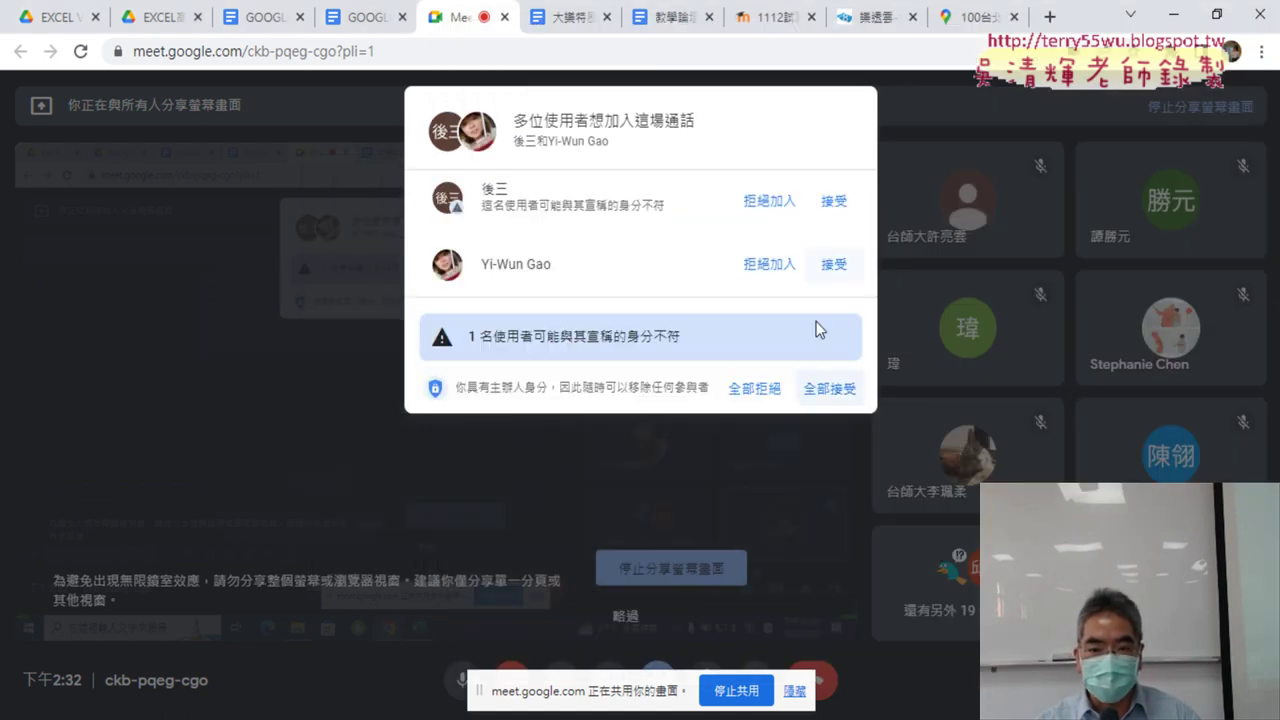
pyautogui.click(829, 391)
pyautogui.click(1173, 14)
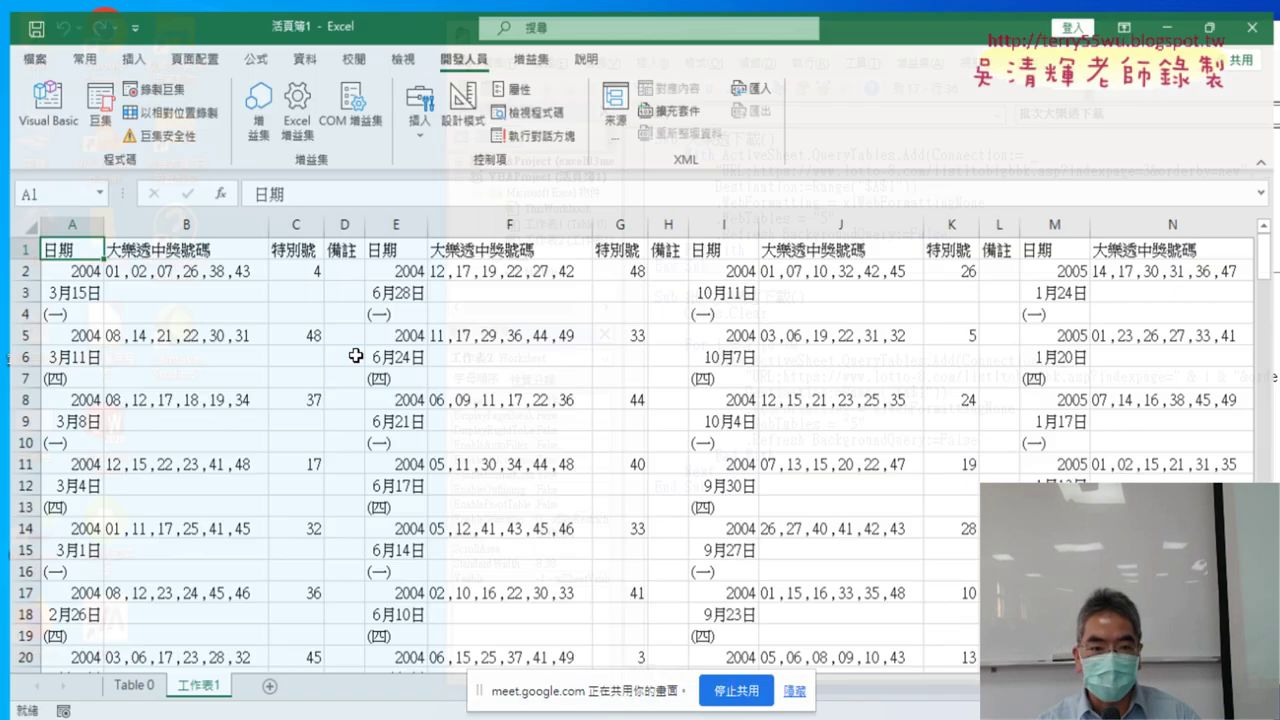
# Insert a new line 'k=1' after Cells.Clear in the macro.
pyautogui.click(547, 668)
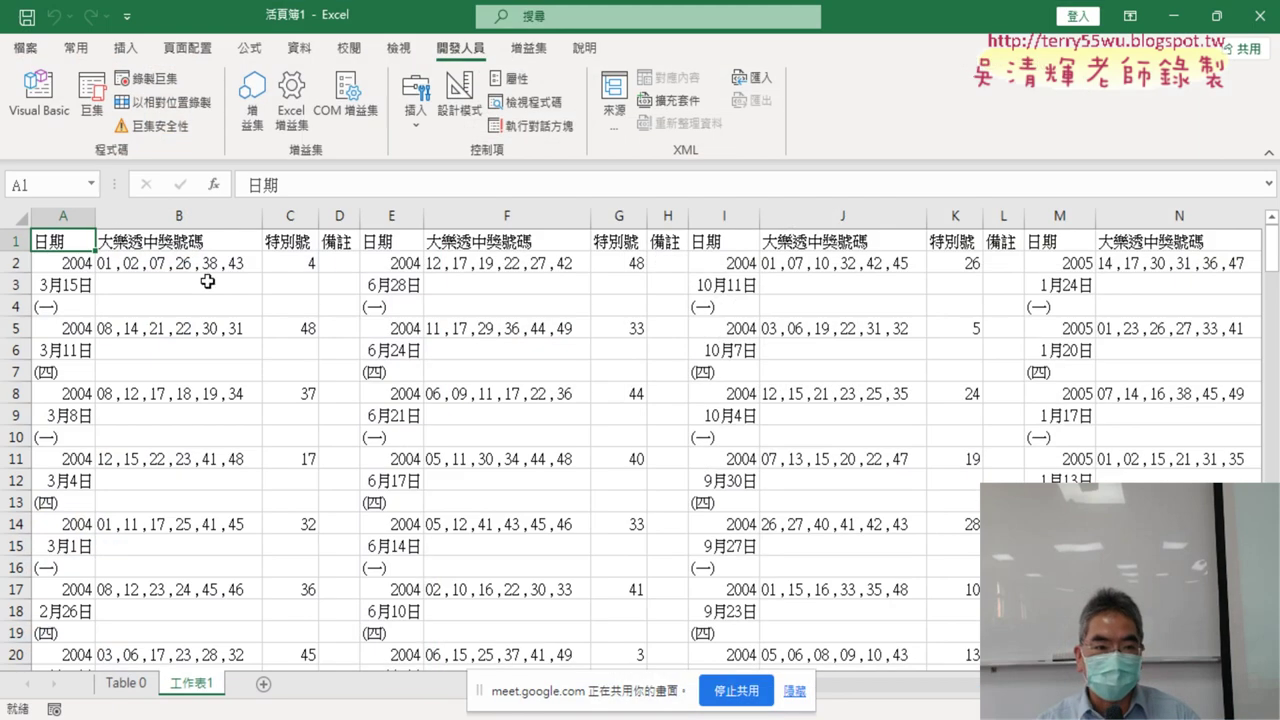
pyautogui.click(30, 88)
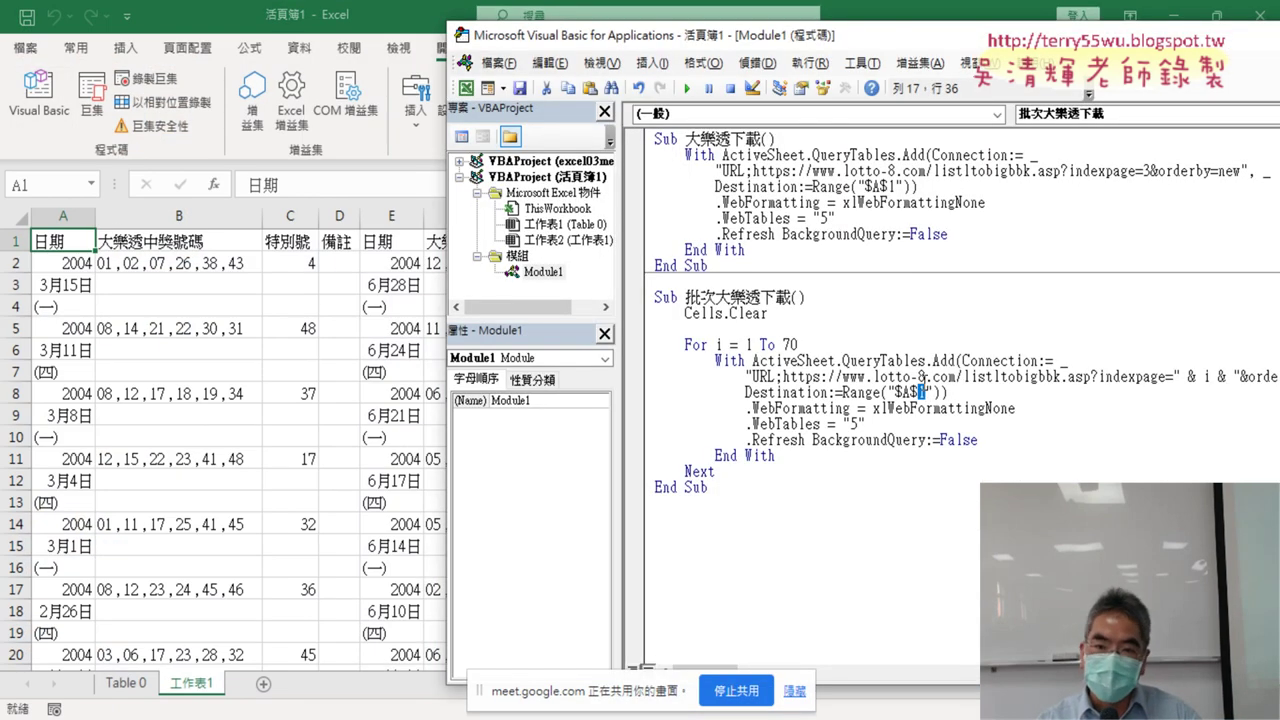
pyautogui.click(816, 331)
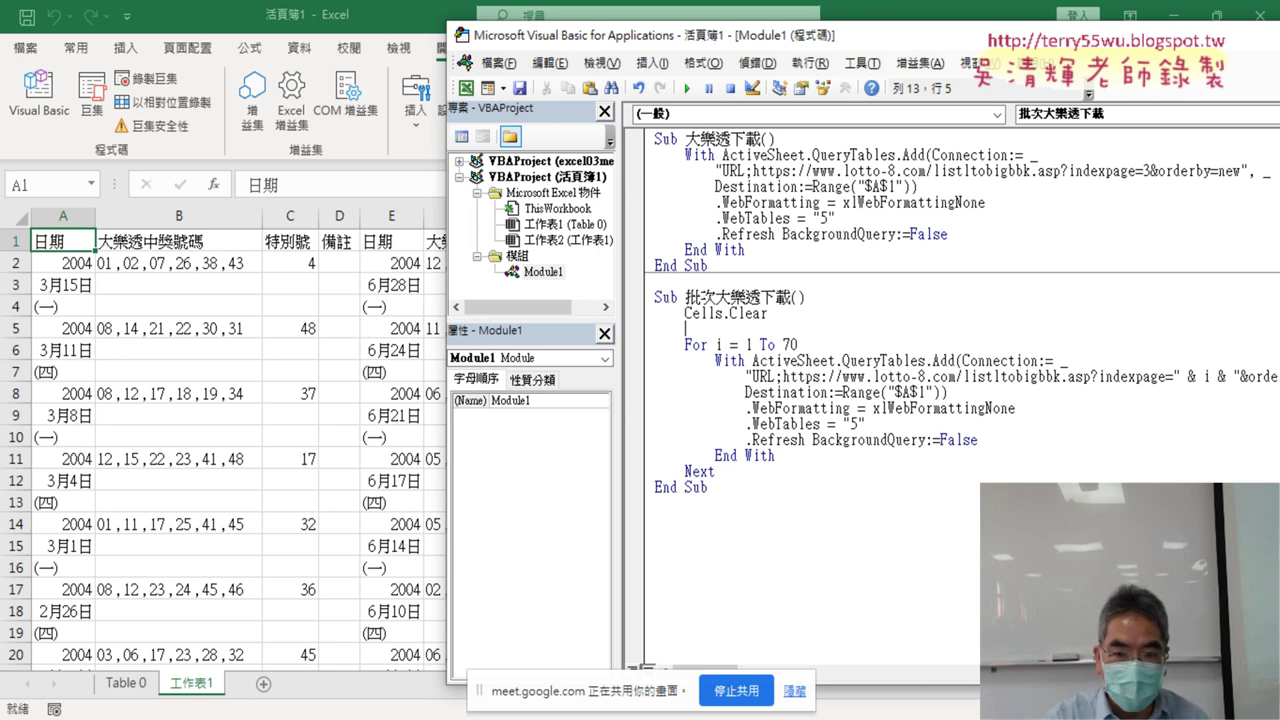
pyautogui.press('Return')
pyautogui.write('ㄎ')
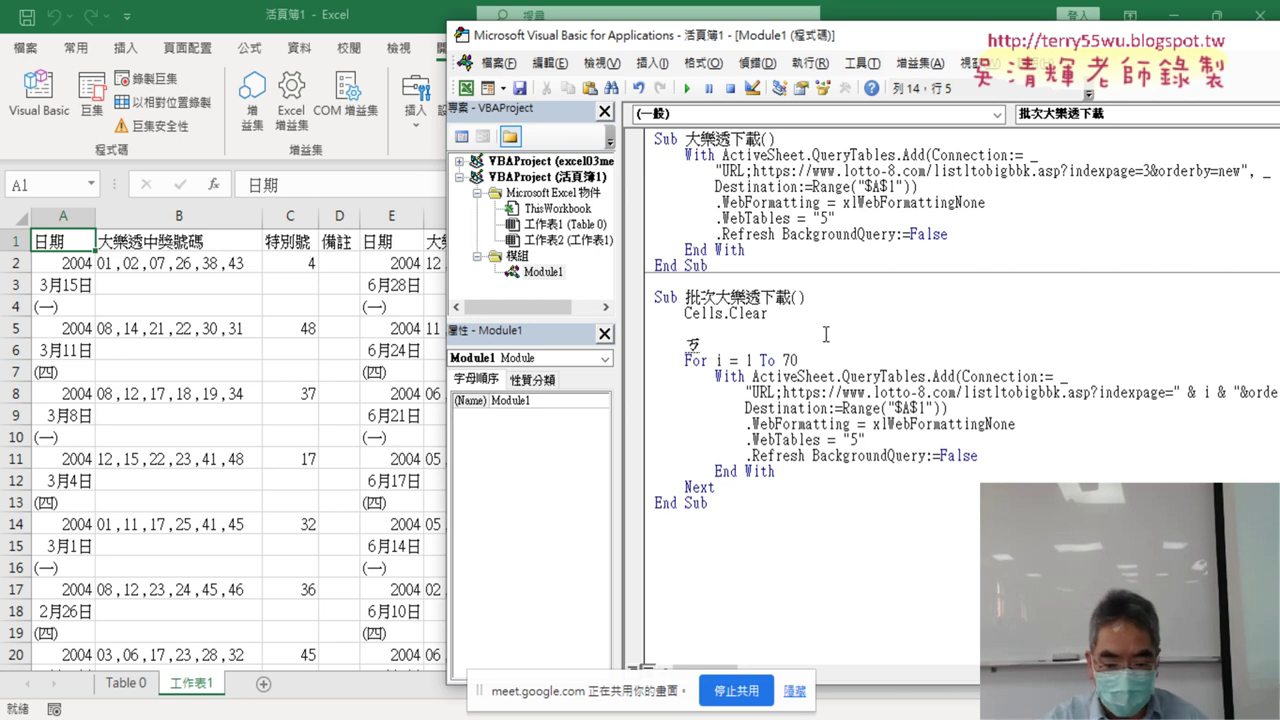
pyautogui.write('ㄦ')
pyautogui.press('BackSpace')
pyautogui.press('BackSpace')
pyautogui.write('k')
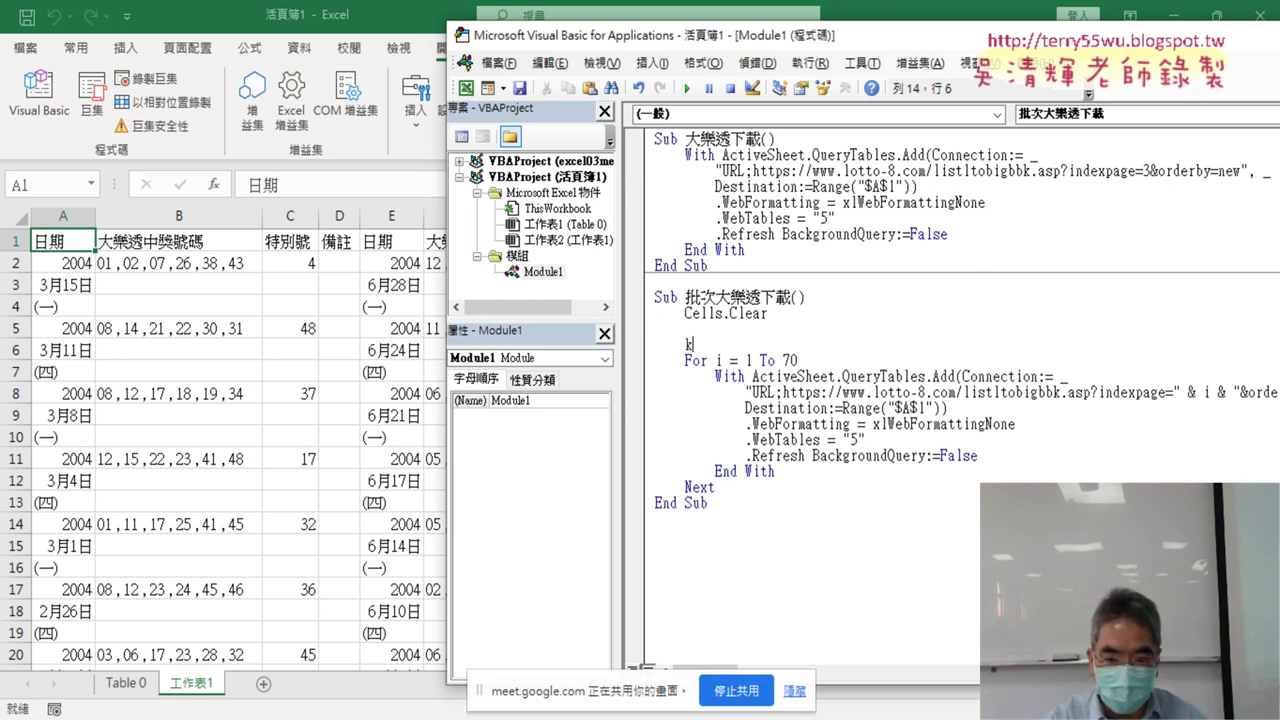
pyautogui.write('=1')
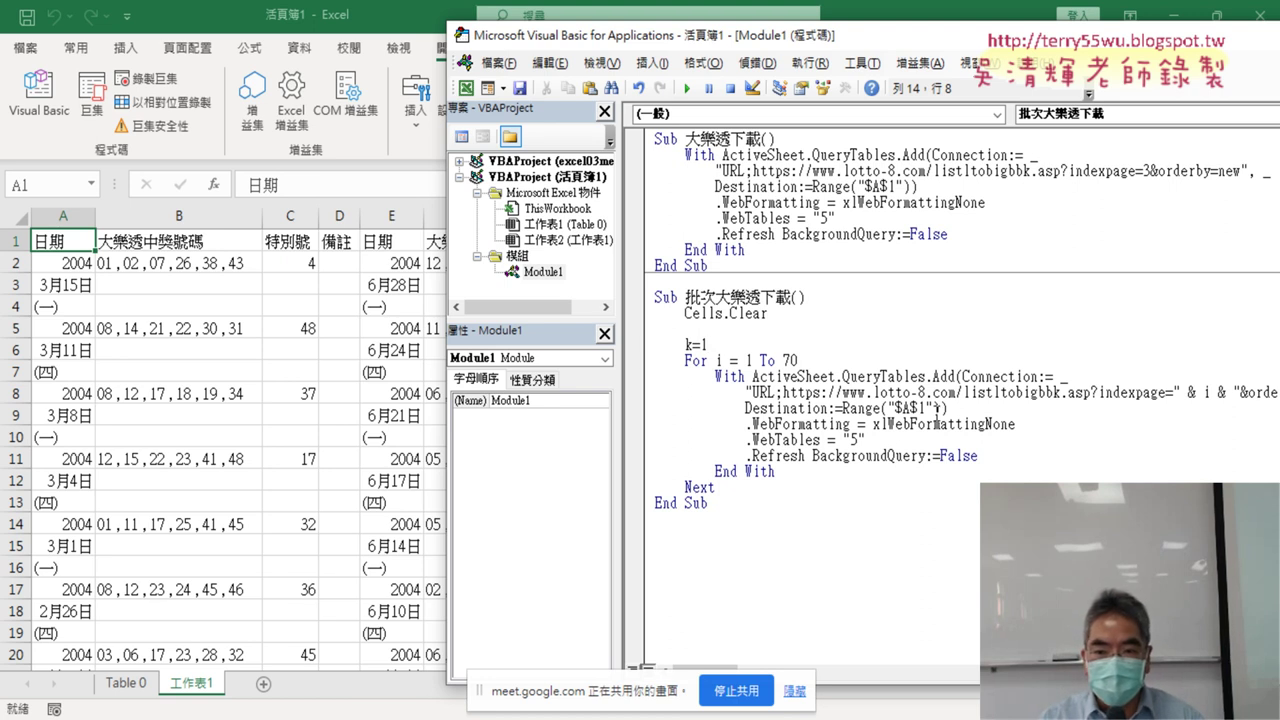
# Change the destination from Range("$A$1") to Range("$A$" & k).
pyautogui.click(926, 408)
pyautogui.moveTo(926, 408); pyautogui.dragTo(918, 408)
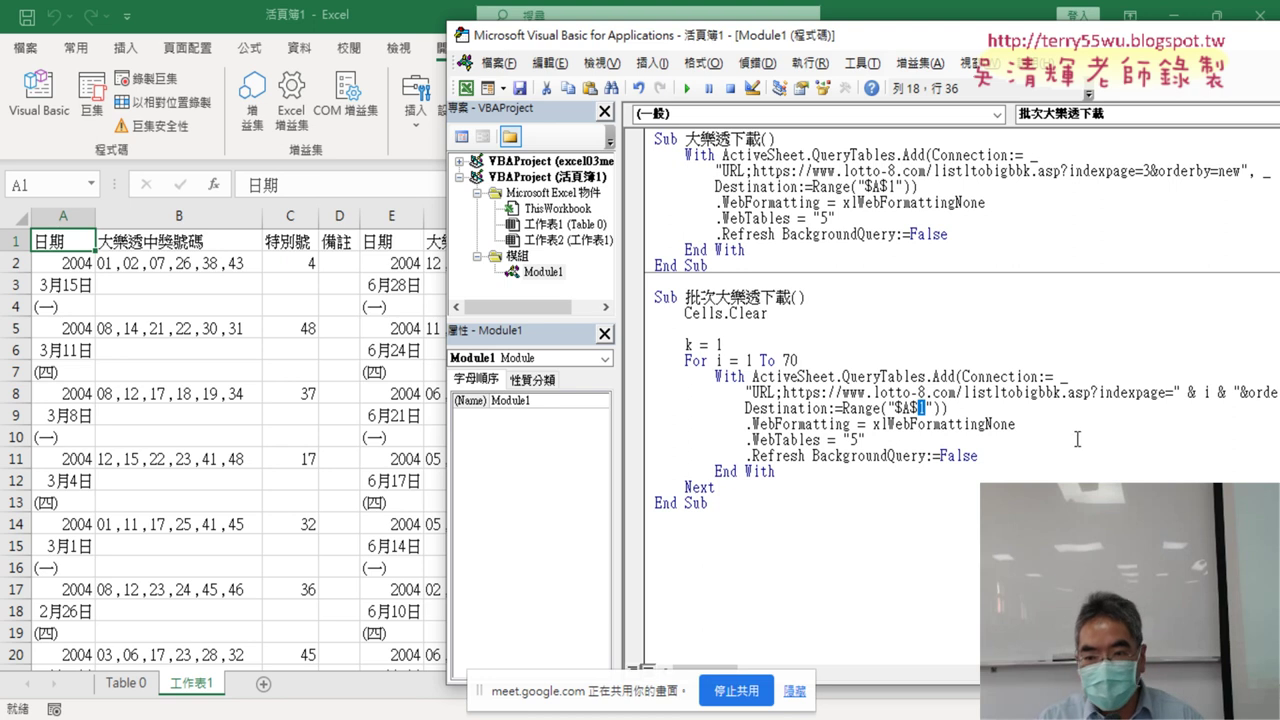
pyautogui.moveTo(888, 408); pyautogui.dragTo(929, 408)
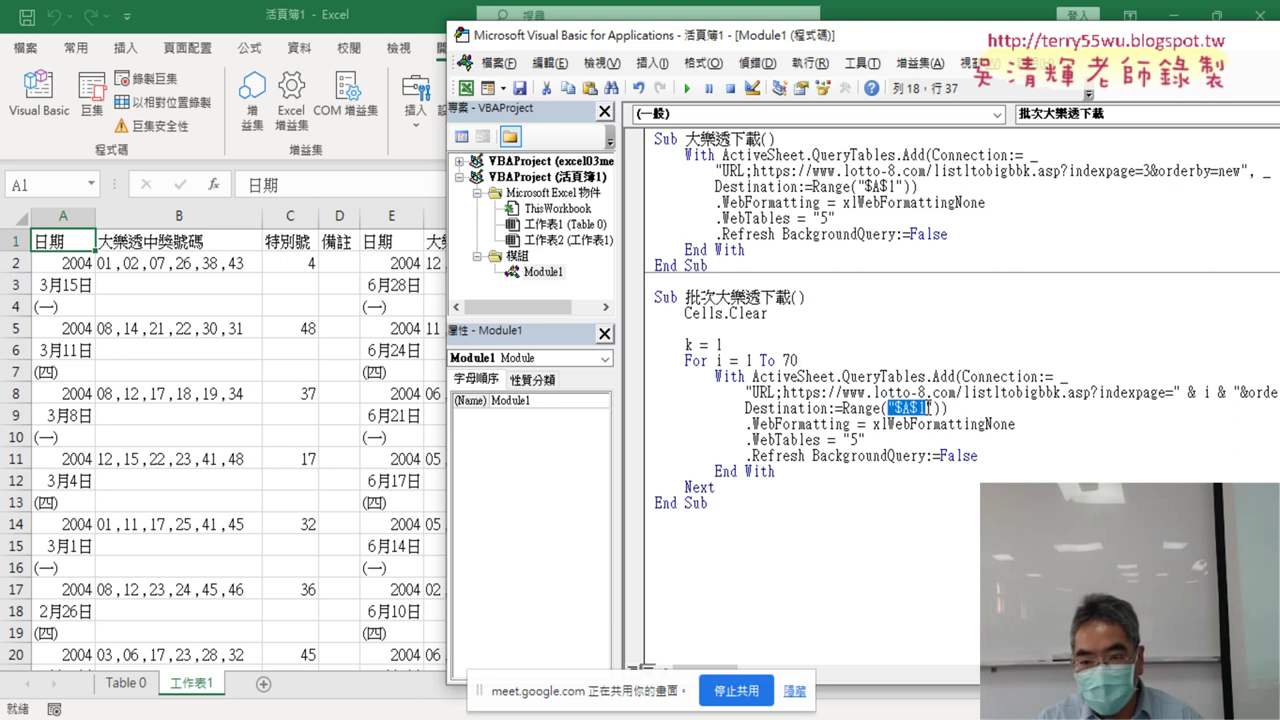
pyautogui.click(922, 408)
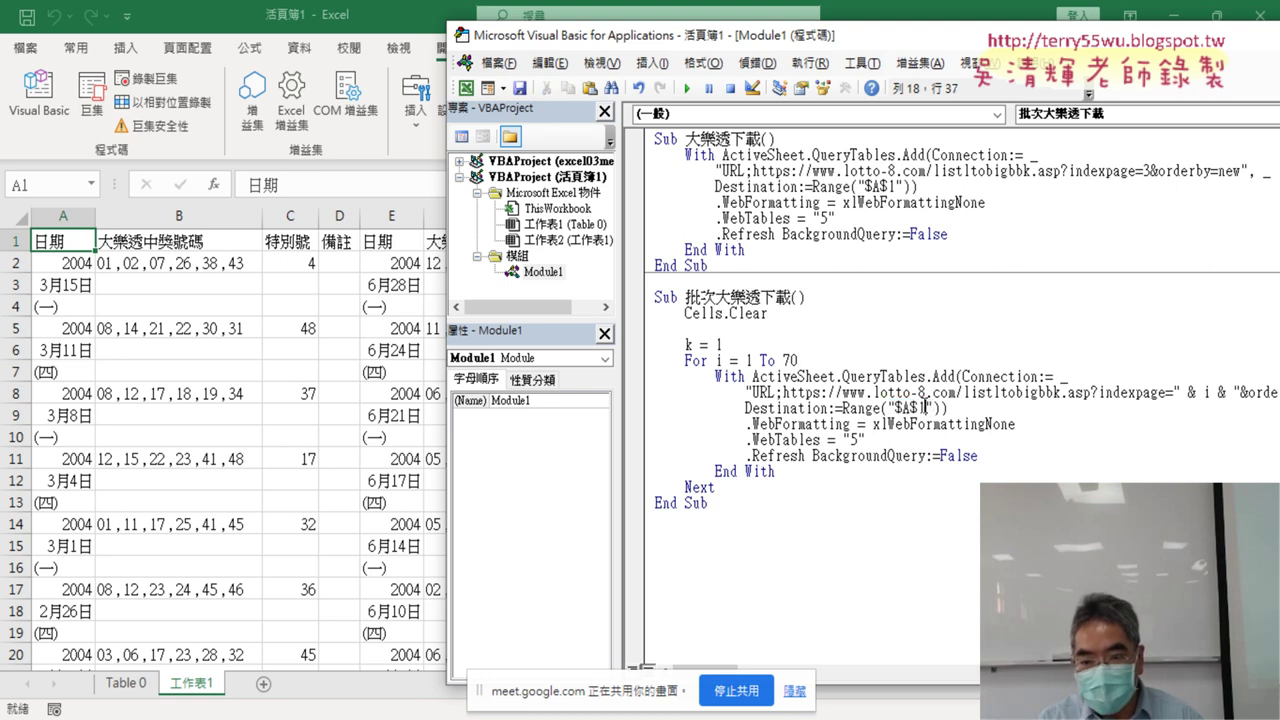
pyautogui.moveTo(922, 408); pyautogui.dragTo(916, 408)
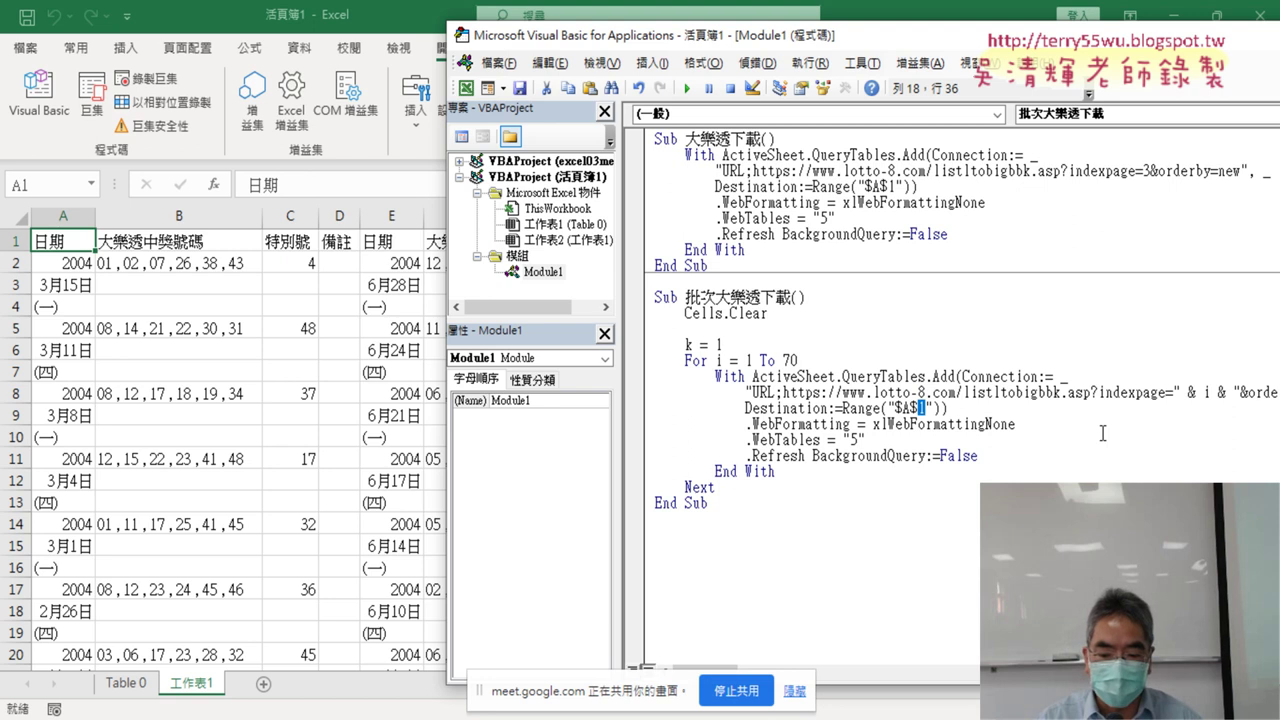
pyautogui.press('Delete')
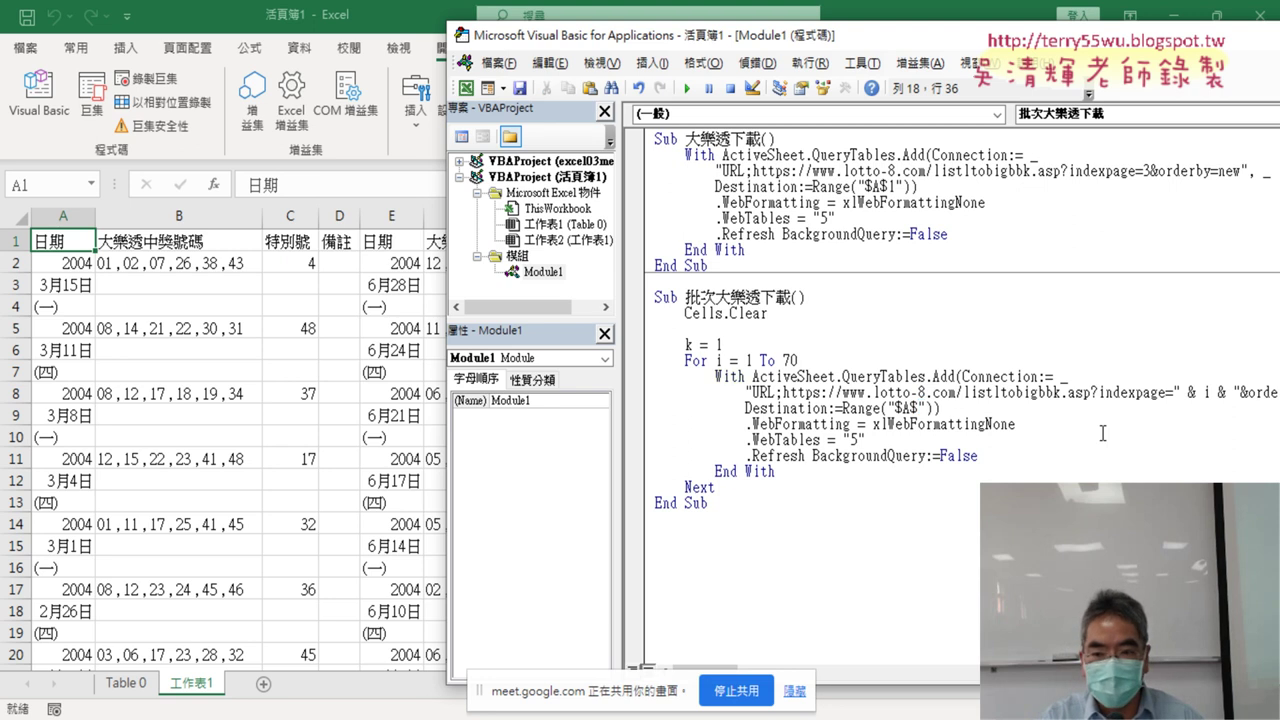
pyautogui.write('" ')
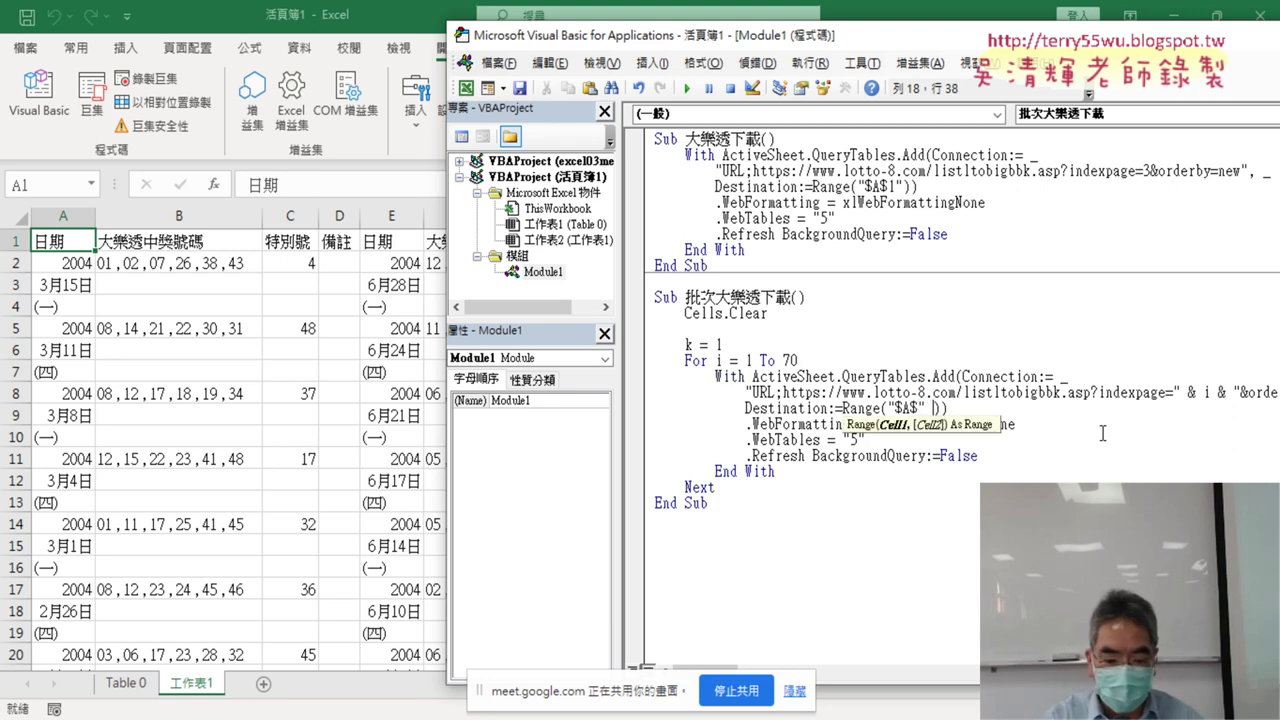
pyautogui.write('&')
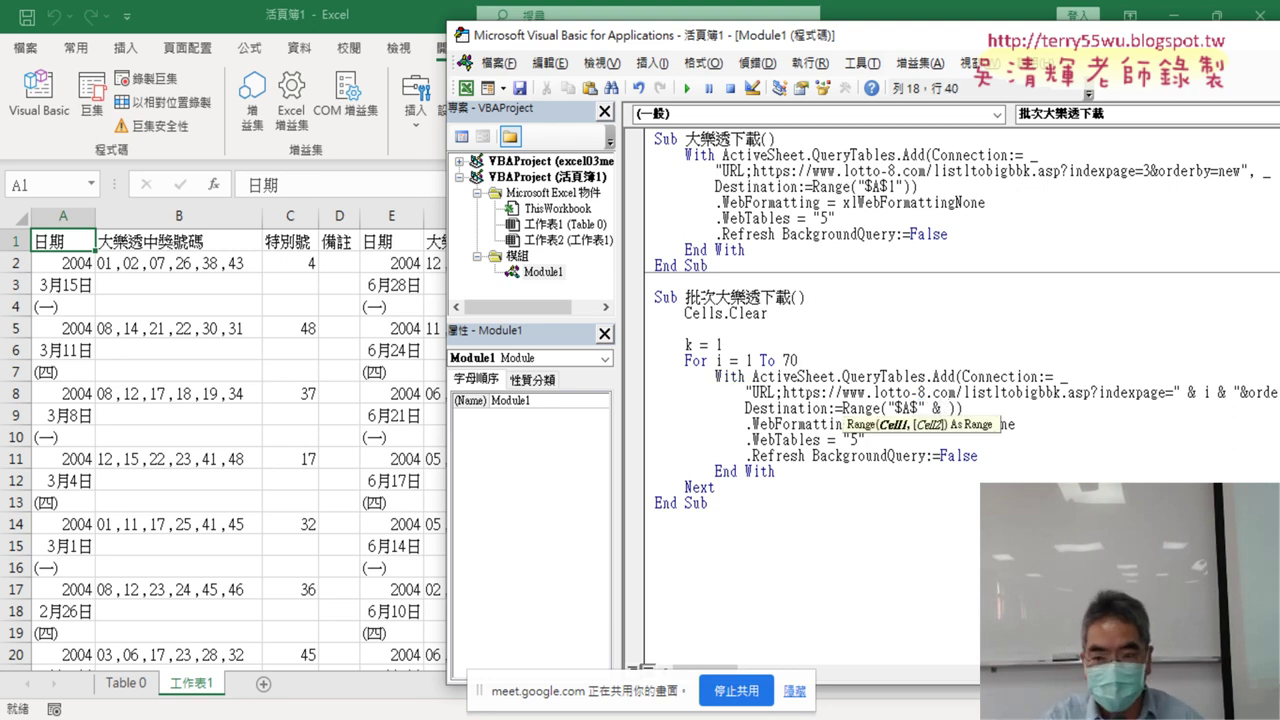
pyautogui.write(' k')
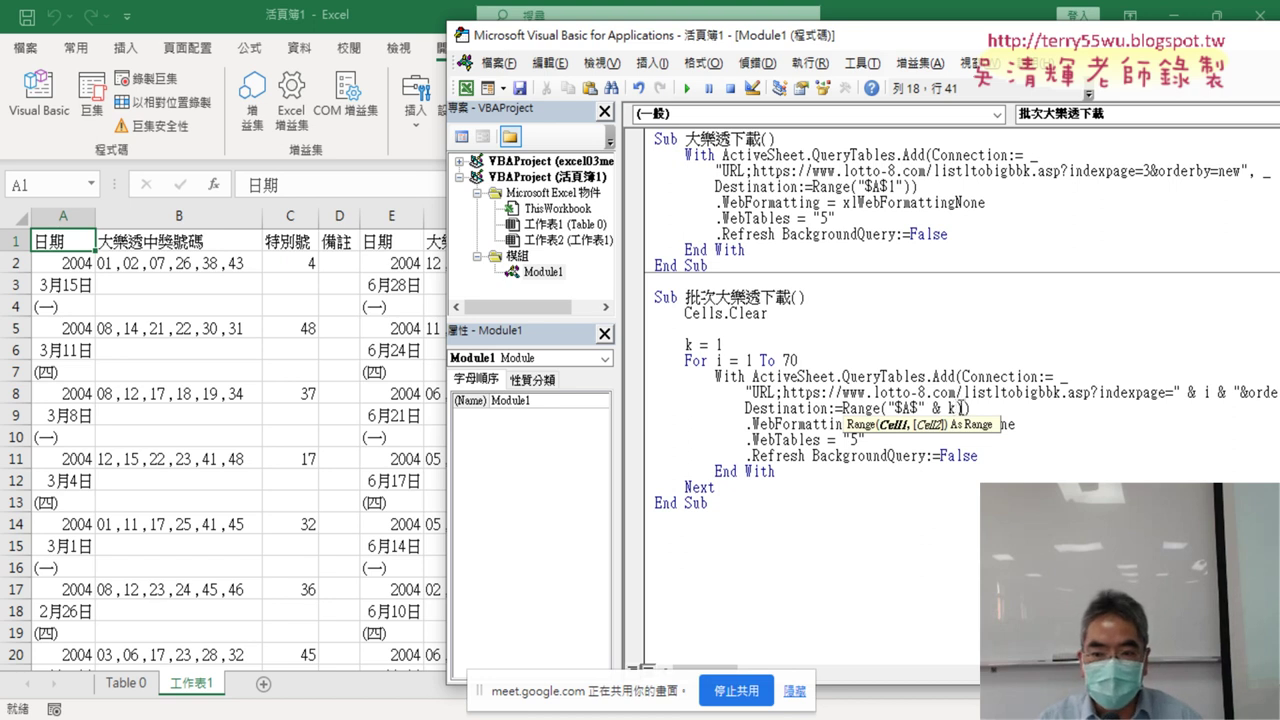
pyautogui.hotkey('shift', 'Left')
pyautogui.hotkey('shift', 'Left')
pyautogui.hotkey('shift', 'Left')
pyautogui.hotkey('shift', 'Left')
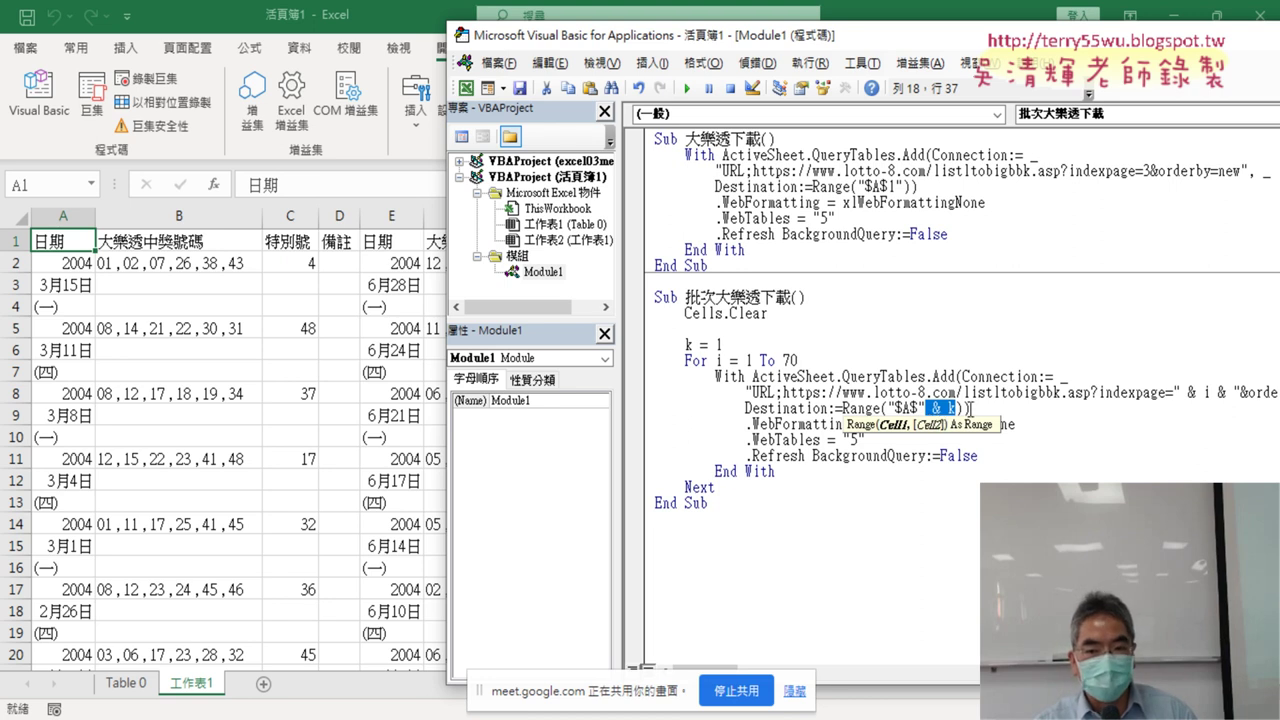
# Highlight the k, $A$ and & parts of the destination expression.
pyautogui.click(961, 408)
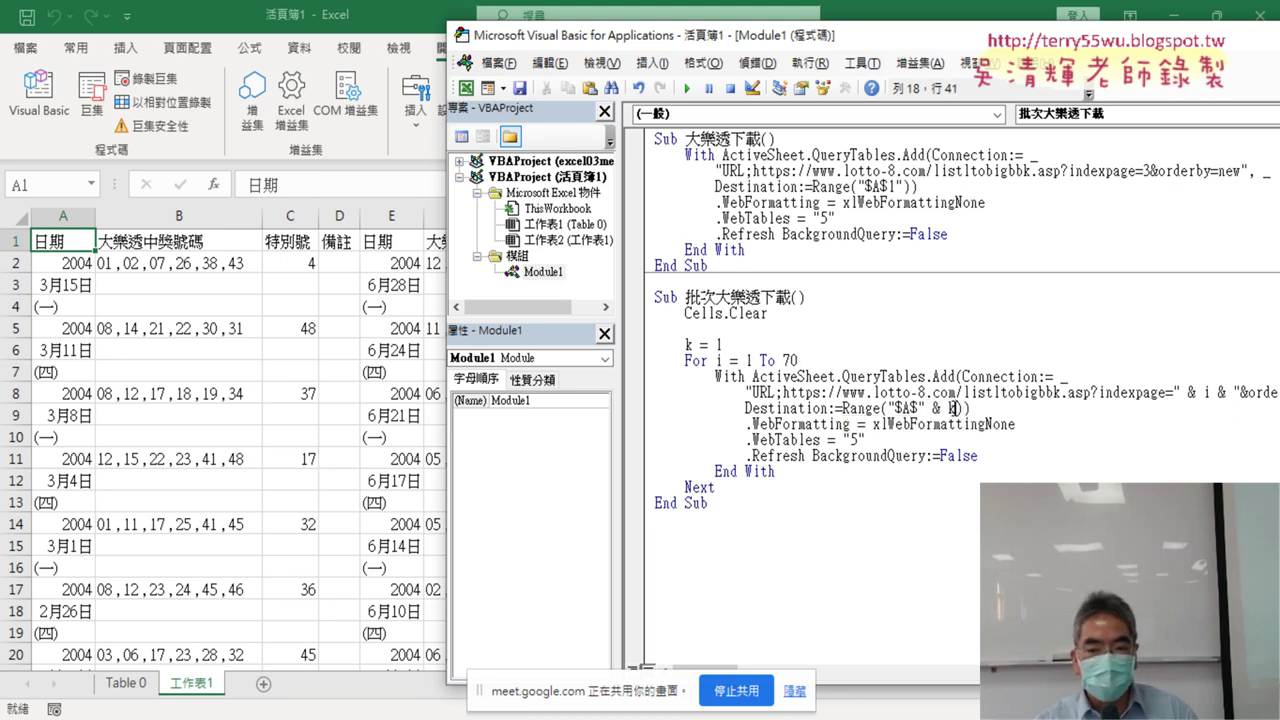
pyautogui.doubleClick(953, 408)
pyautogui.moveTo(887, 408); pyautogui.dragTo(917, 408)
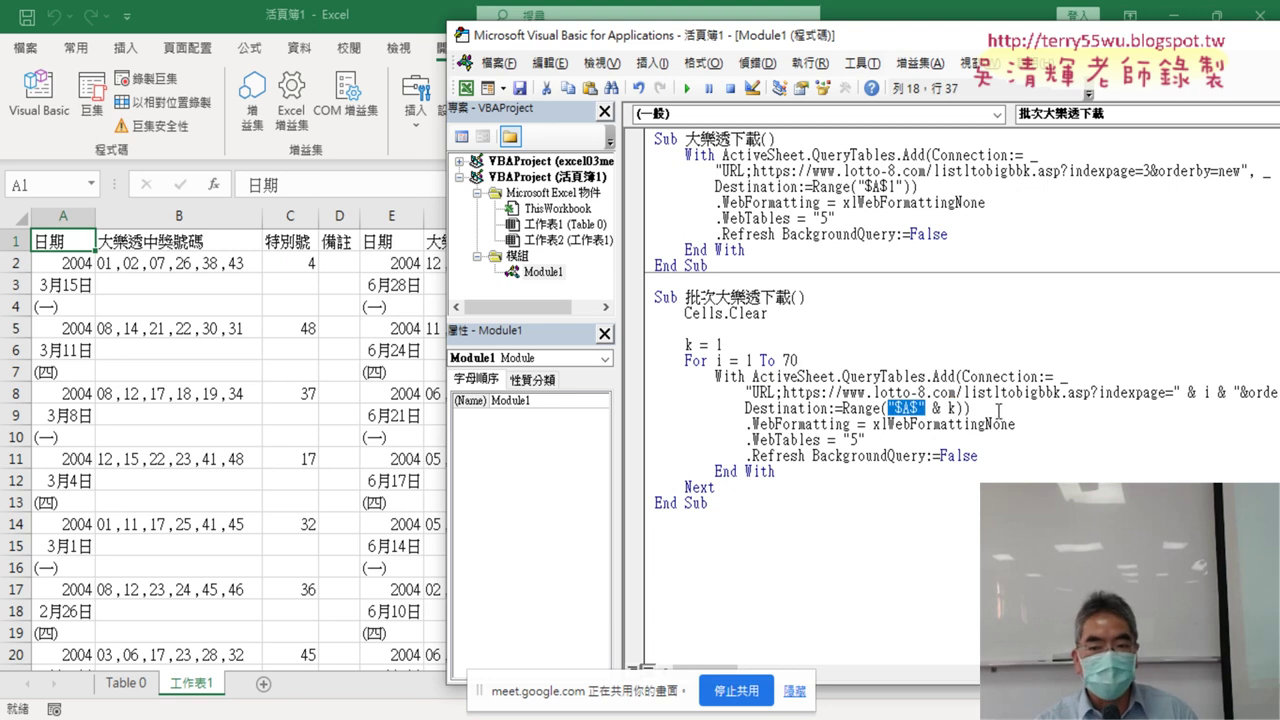
pyautogui.click(942, 408)
pyautogui.doubleClick(938, 408)
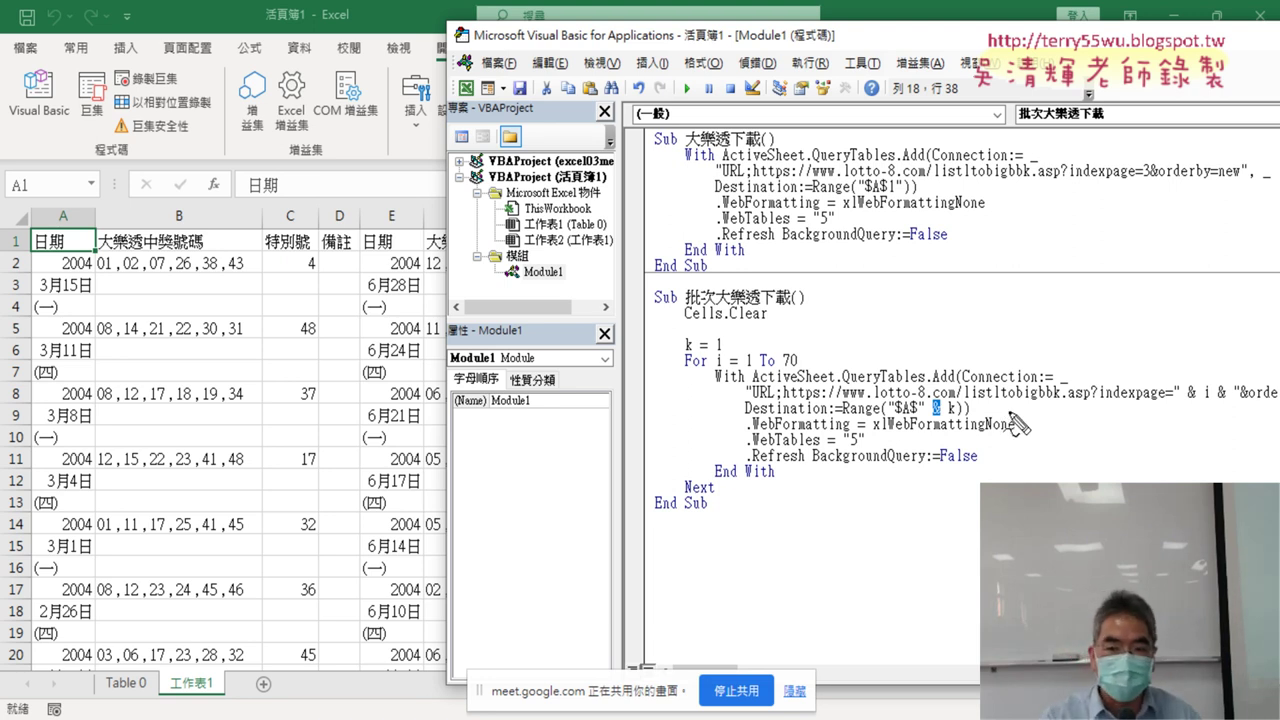
# Draw red annotations on & k, the loop variable i, k = 1 and $A$, then clear them.
pyautogui.moveTo(966, 421); pyautogui.dragTo(934, 422)
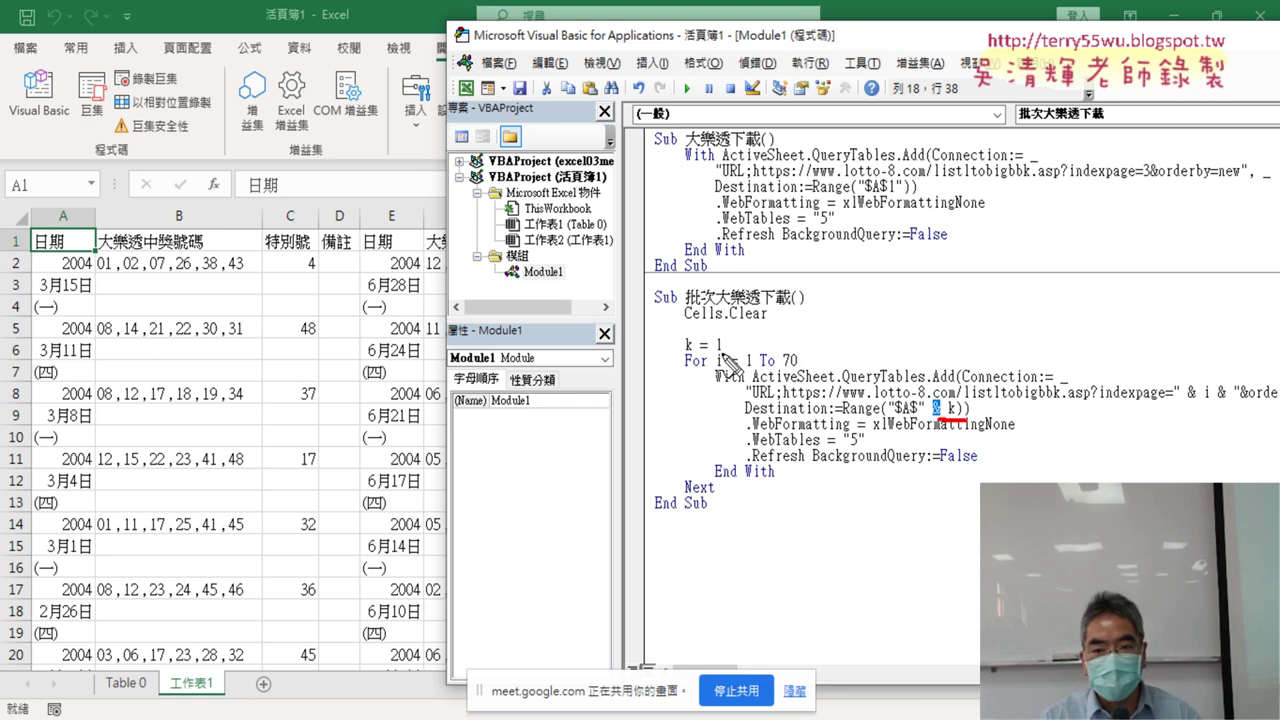
pyautogui.moveTo(724, 352); pyautogui.dragTo(706, 354)
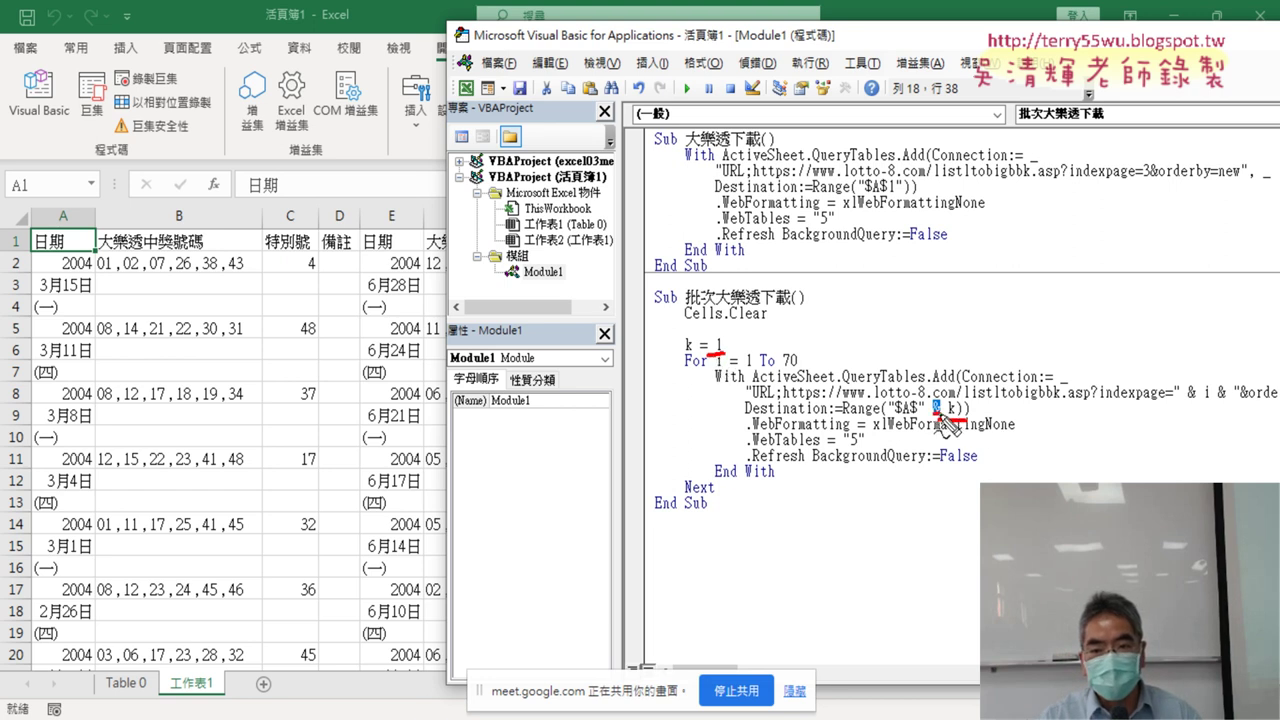
pyautogui.moveTo(745, 341)
pyautogui.mouseDown()
pyautogui.moveTo(820, 336)
pyautogui.moveTo(808, 344)
pyautogui.moveTo(847, 322)
pyautogui.mouseUp()
pyautogui.moveTo(852, 308)
pyautogui.mouseDown()
pyautogui.moveTo(868, 352)
pyautogui.moveTo(884, 324)
pyautogui.mouseUp()
pyautogui.moveTo(896, 306); pyautogui.dragTo(896, 324)
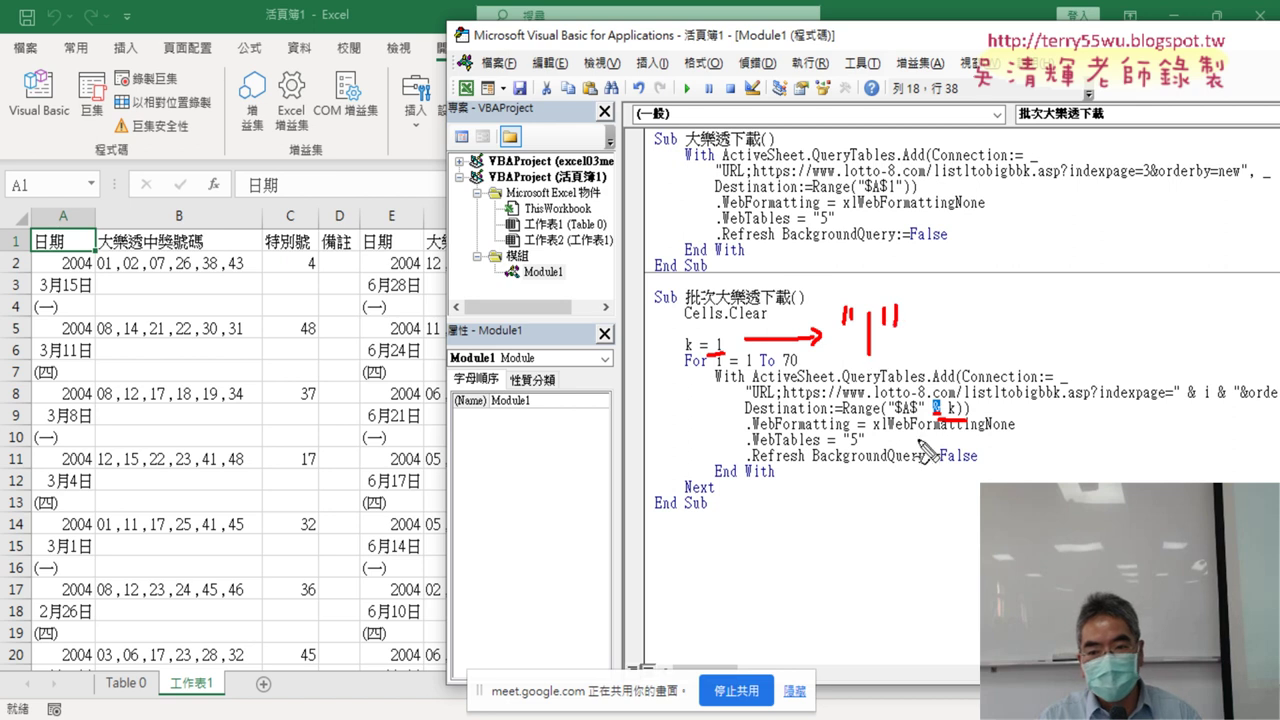
pyautogui.moveTo(900, 408); pyautogui.dragTo(934, 410)
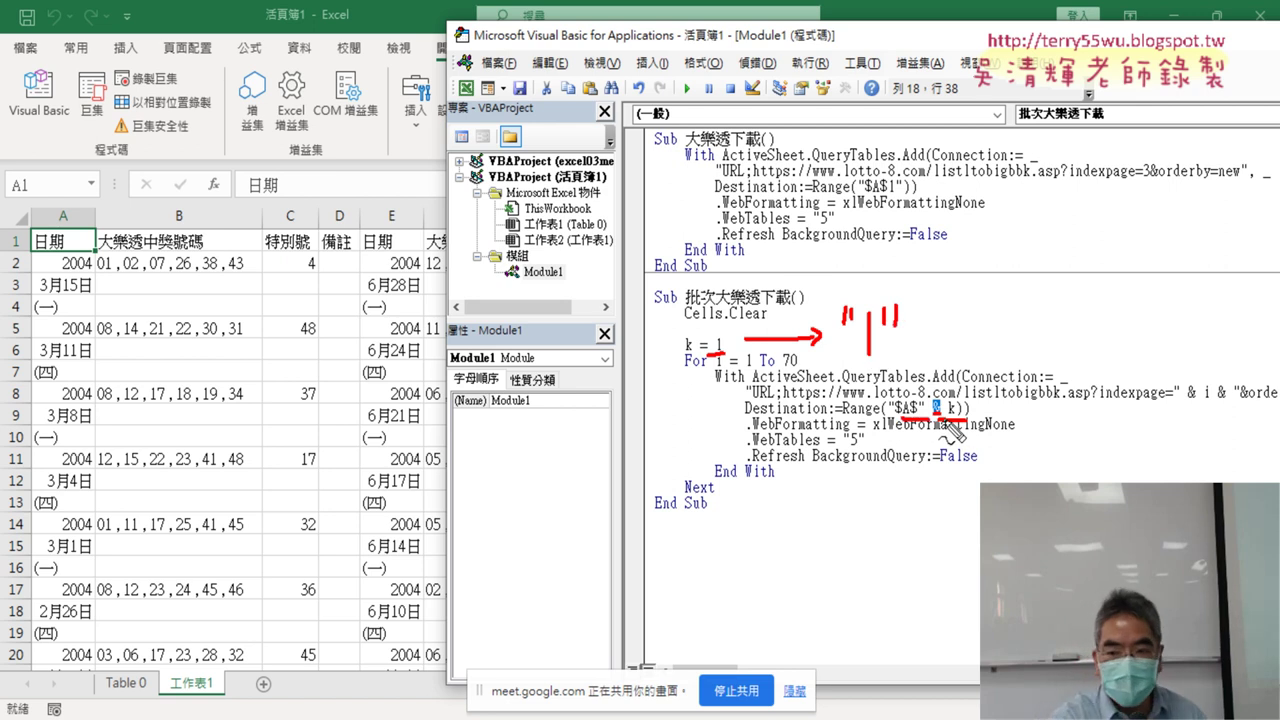
pyautogui.press('Escape')
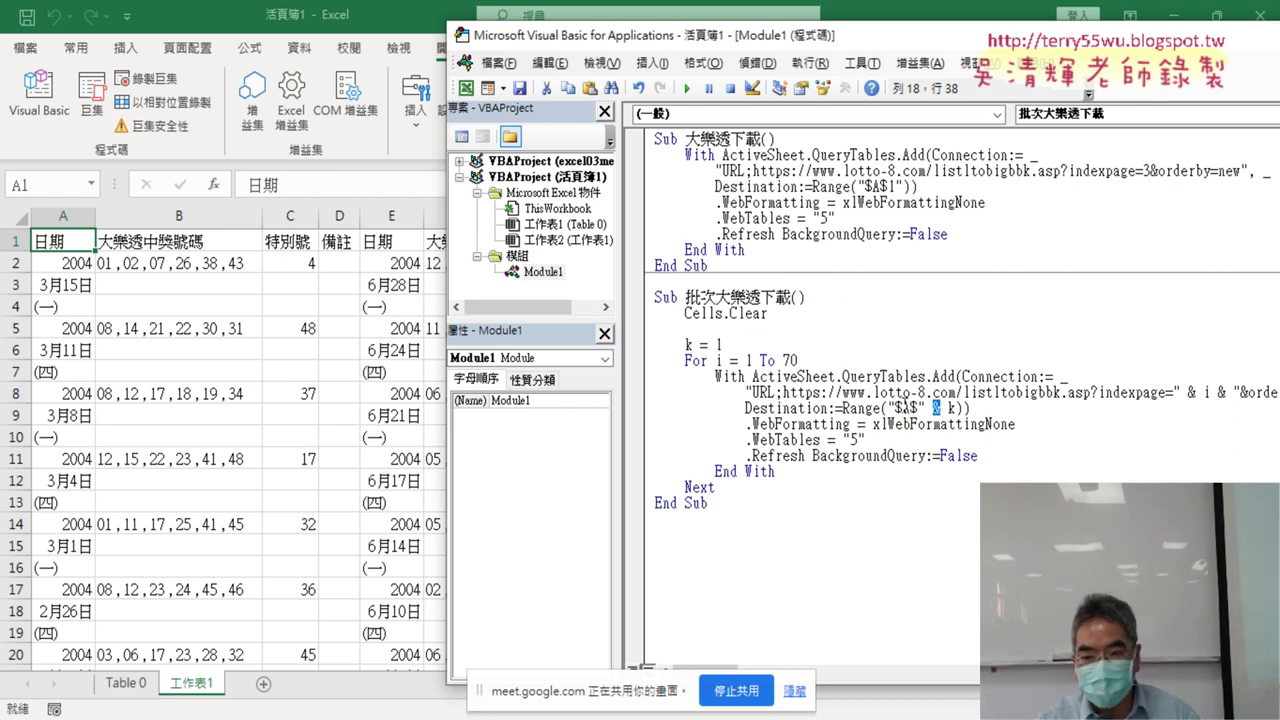
# Remove both dollar signs so the destination reads Range("A" & k).
pyautogui.click(902, 408)
pyautogui.press('BackSpace')
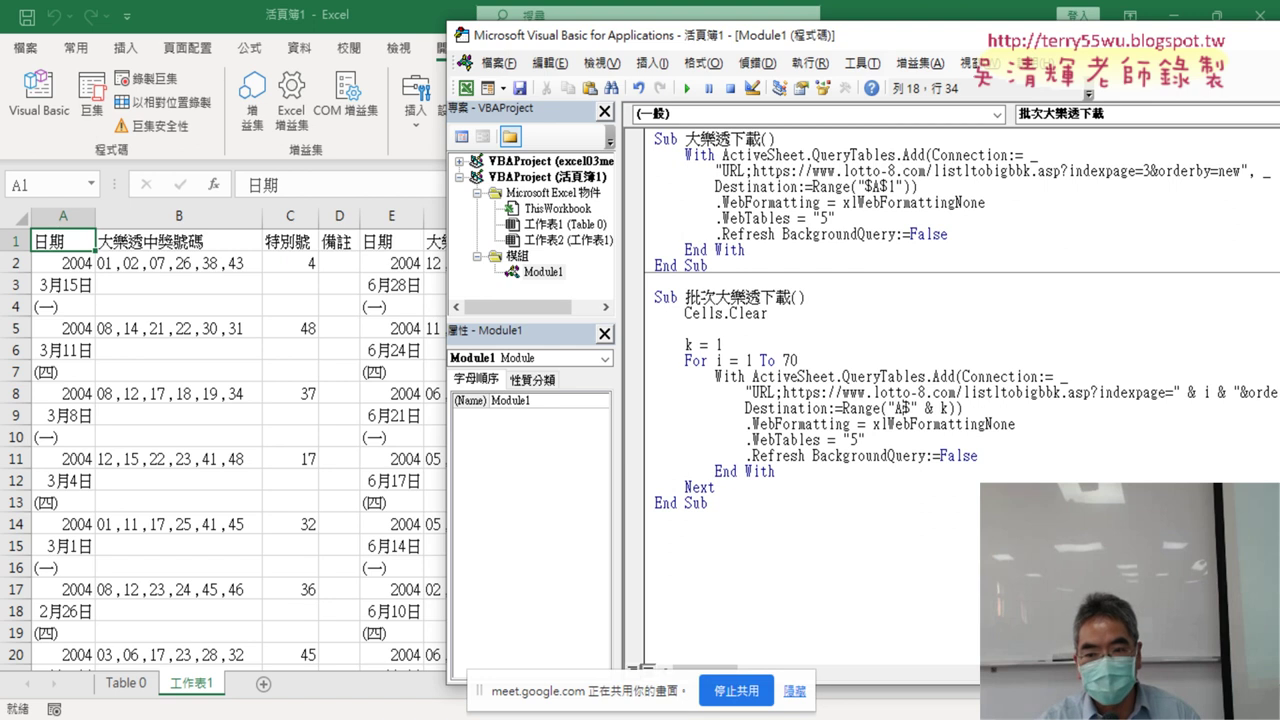
pyautogui.press('Delete')
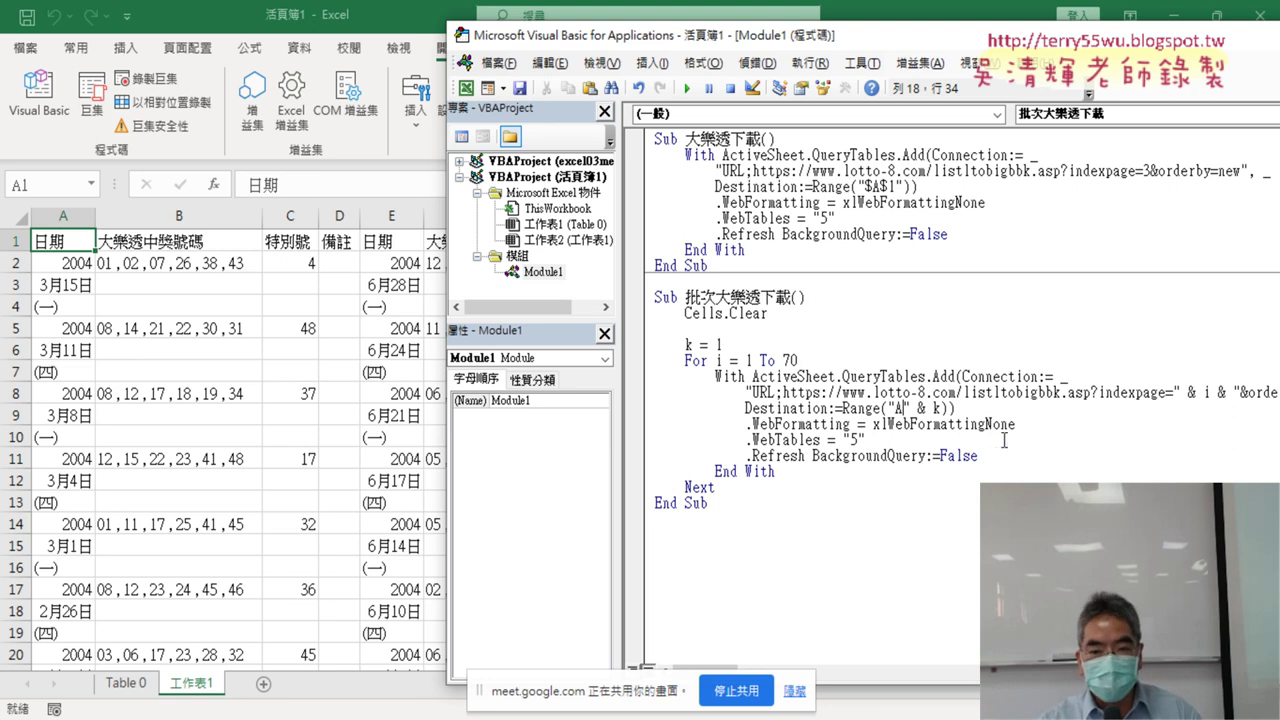
pyautogui.click(856, 474)
# Open a blank line after End With inside the loop.
pyautogui.press('Return')
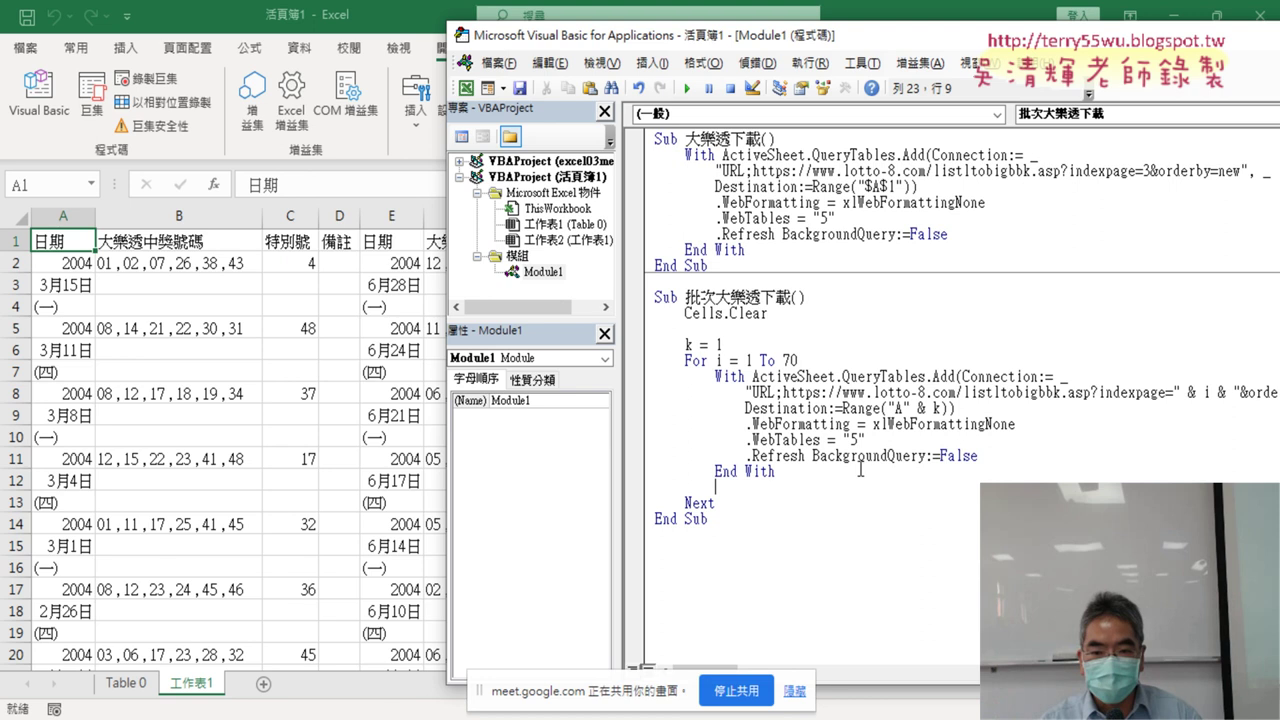
pyautogui.moveTo(788, 480); pyautogui.dragTo(645, 385)
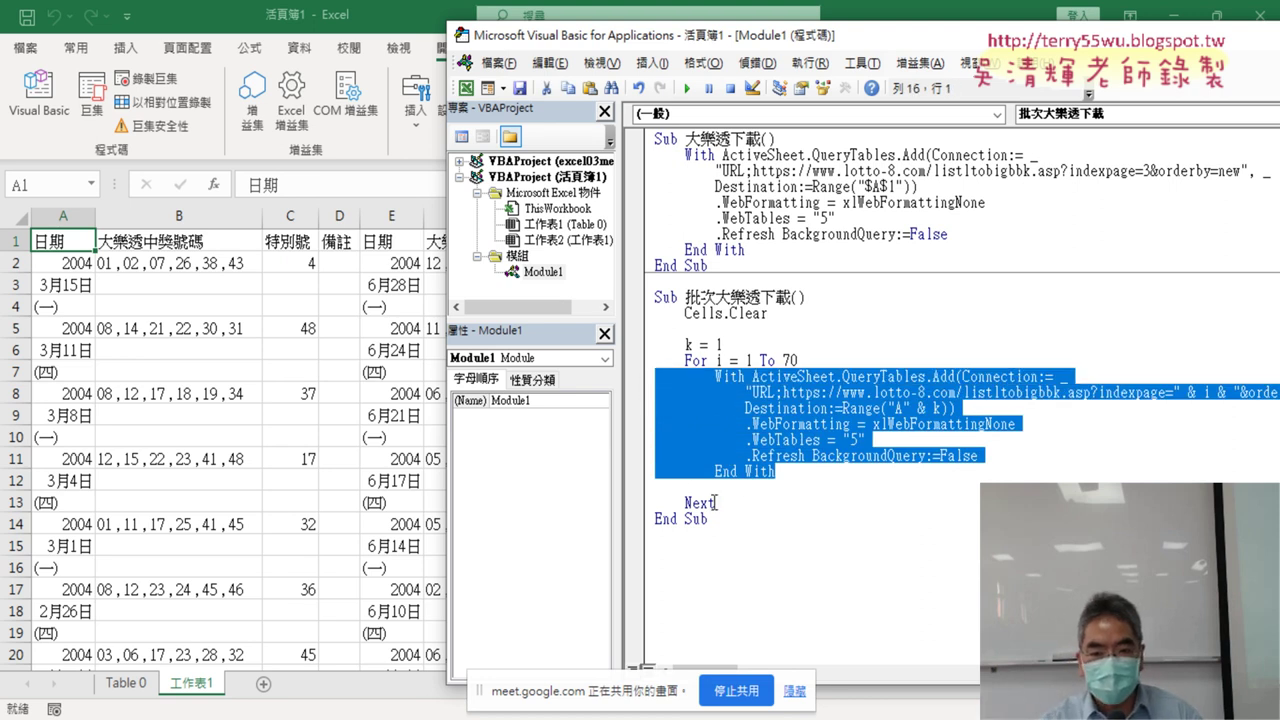
pyautogui.click(714, 502)
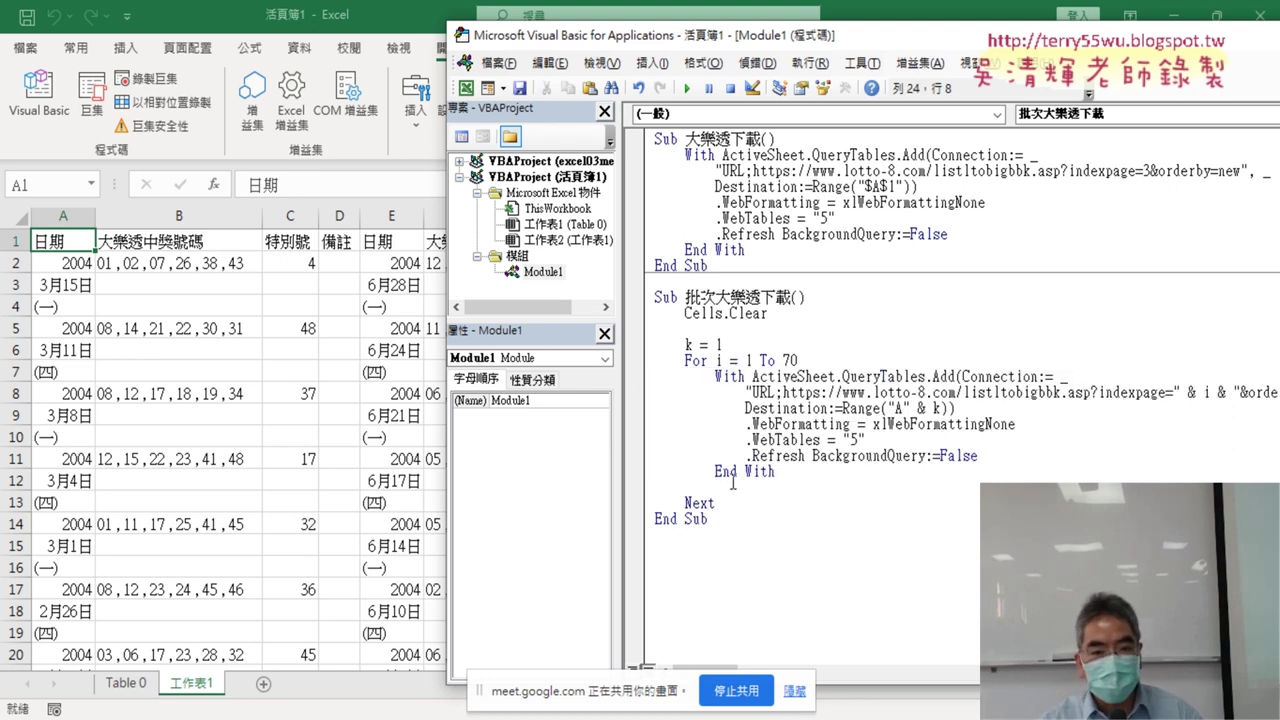
# Check in Excel that column A's data ends at row 64, then return to the macro.
pyautogui.click(55, 241)
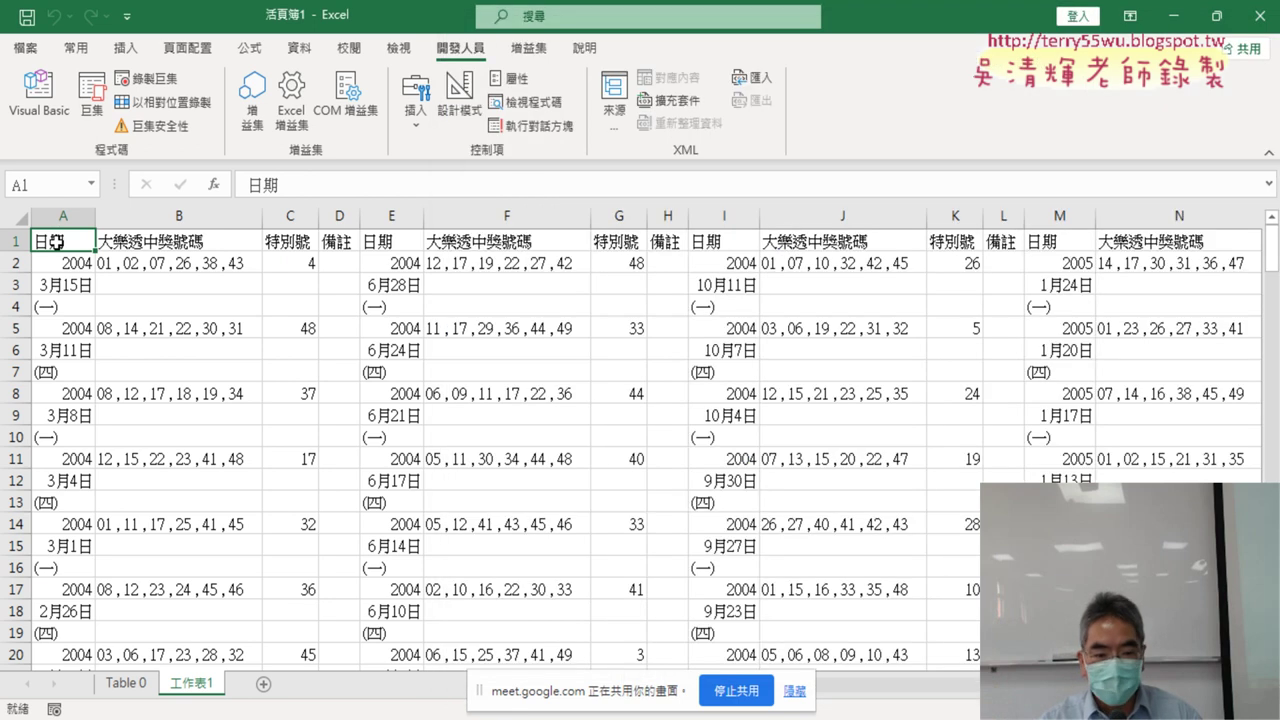
pyautogui.hotkey('ctrl', 'Down')
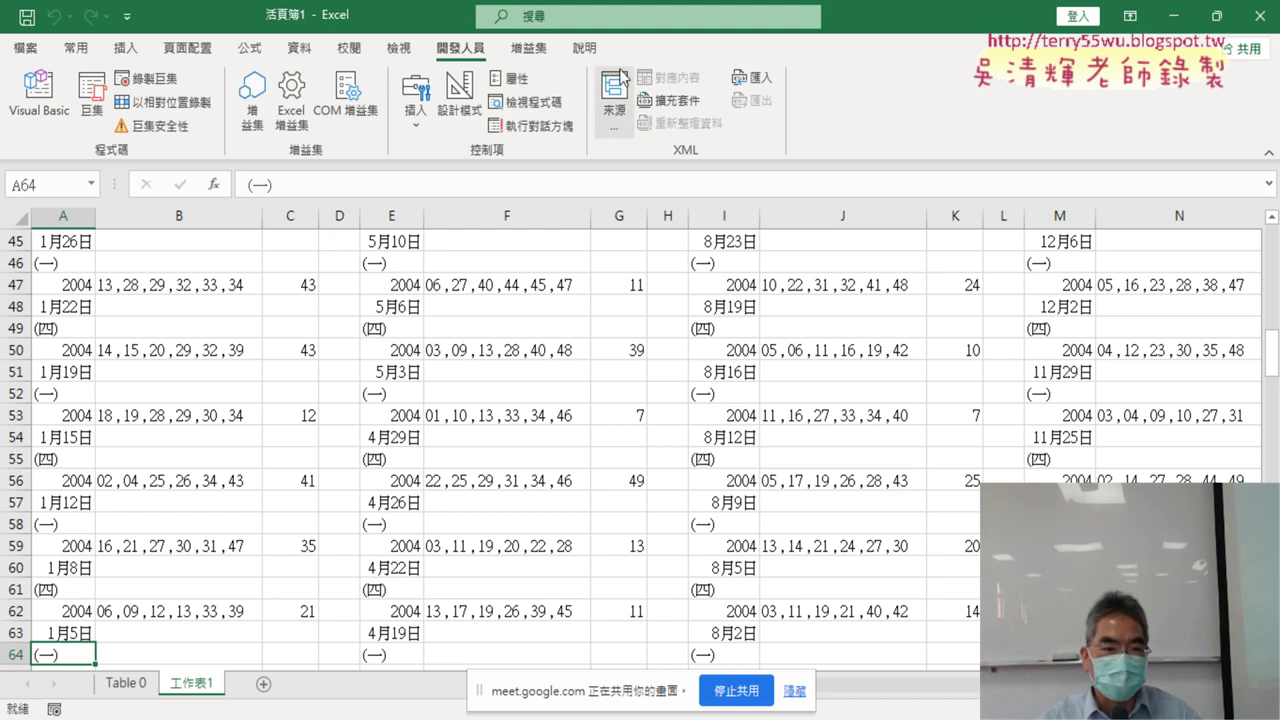
pyautogui.click(38, 95)
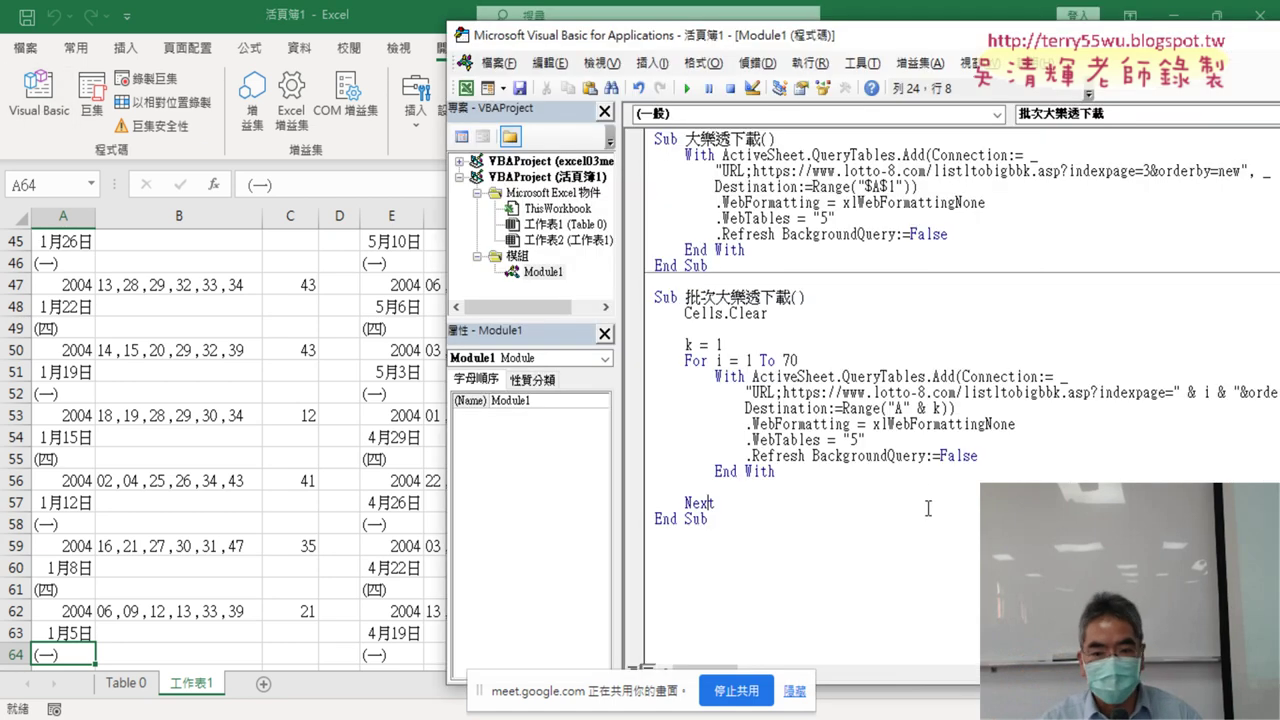
# Add k = Range("A1").End(xlDown).Row + 1 on the line above Next and highlight it.
pyautogui.click(769, 490)
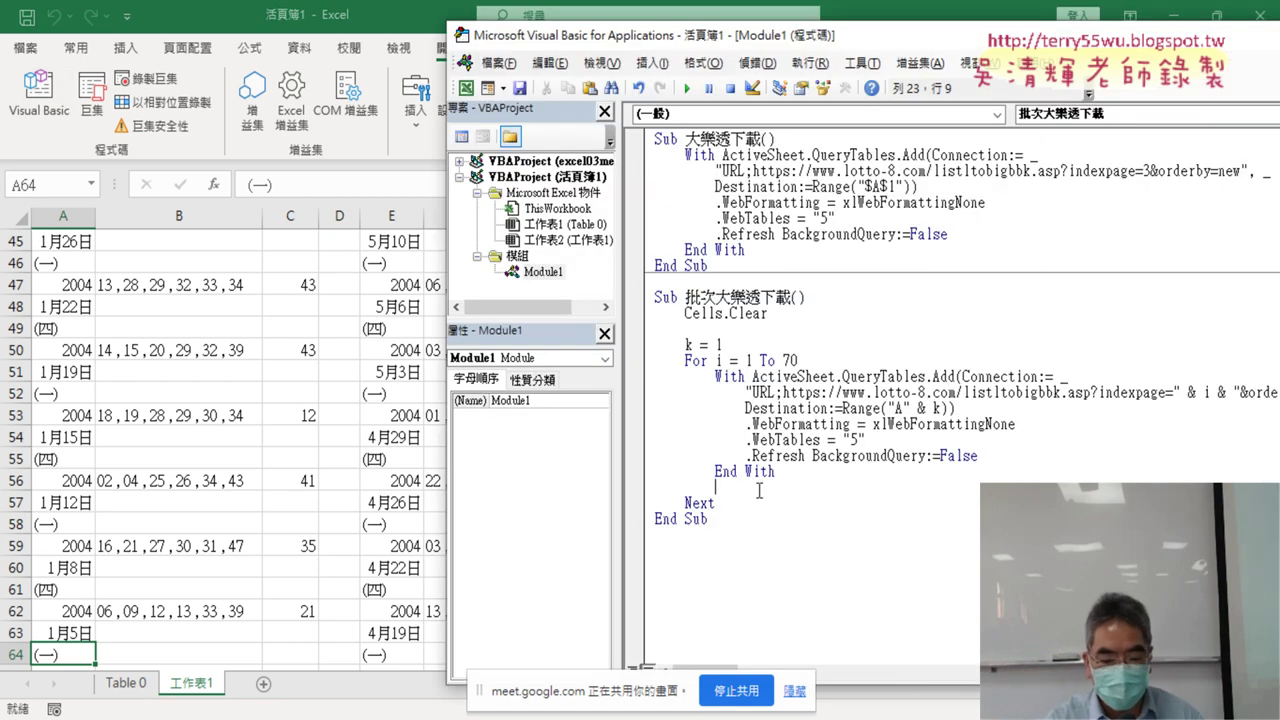
pyautogui.write('k=r')
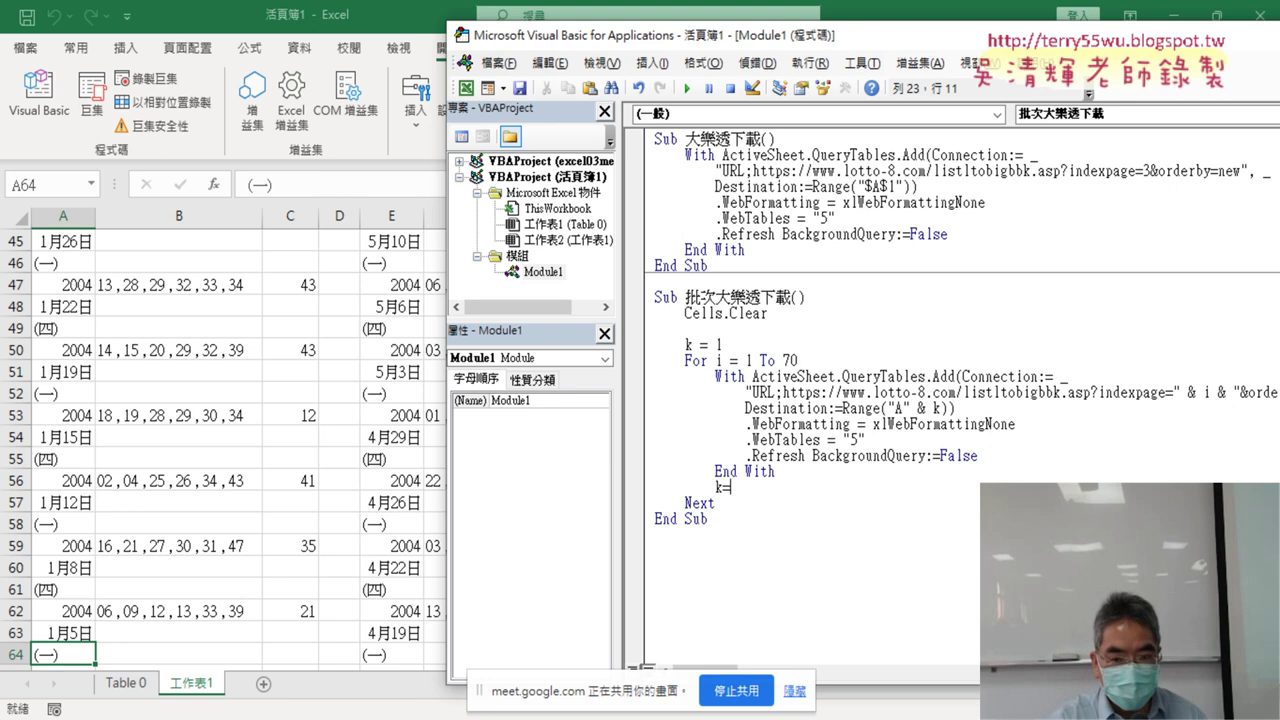
pyautogui.write('ang')
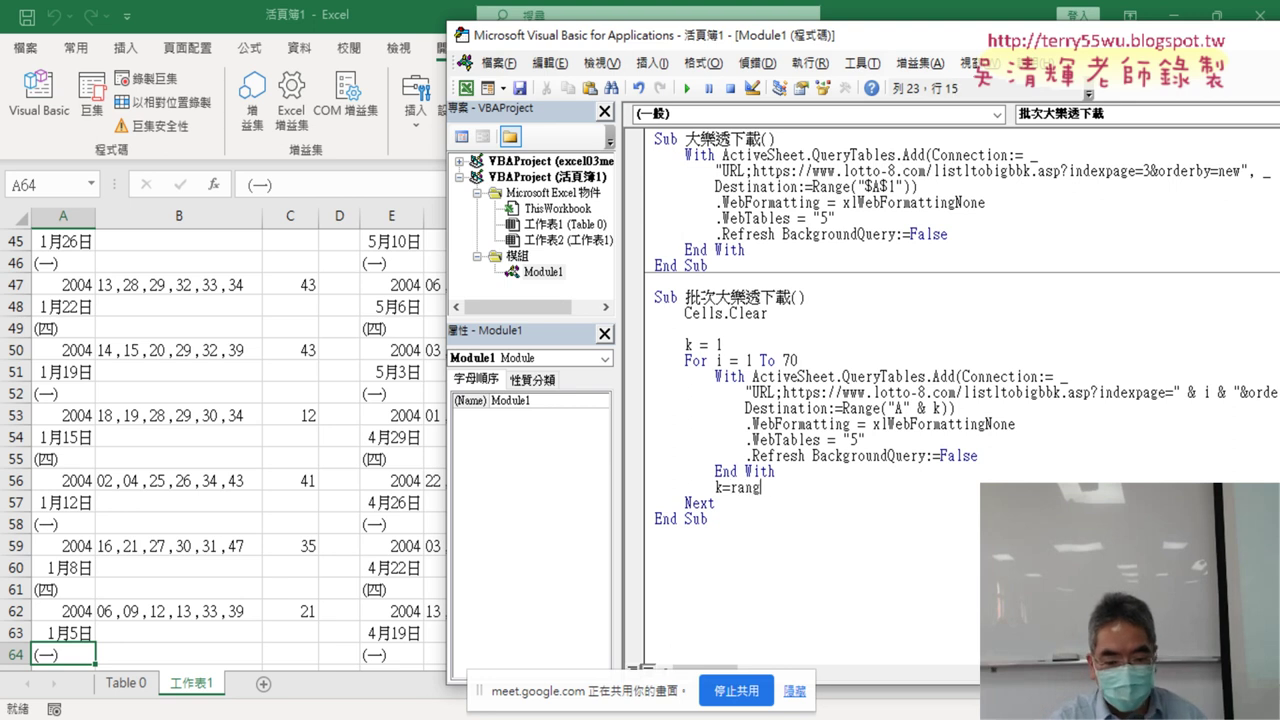
pyautogui.write('e("A1')
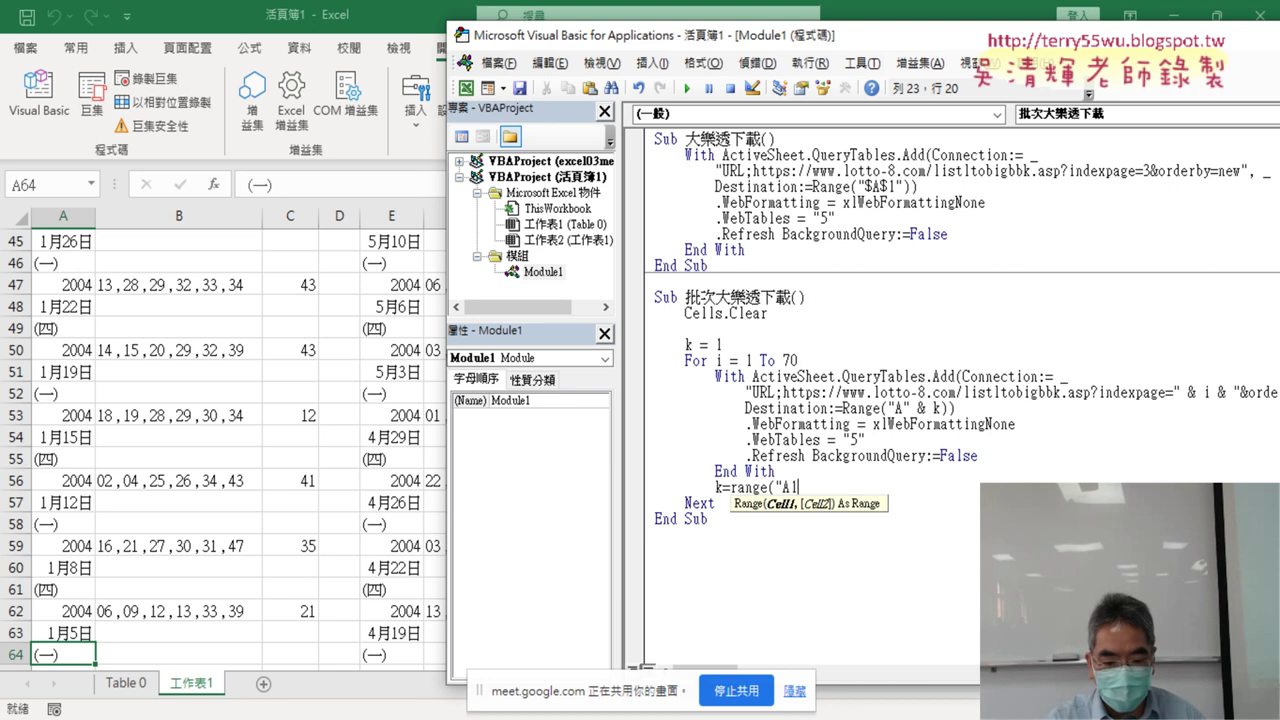
pyautogui.write('").')
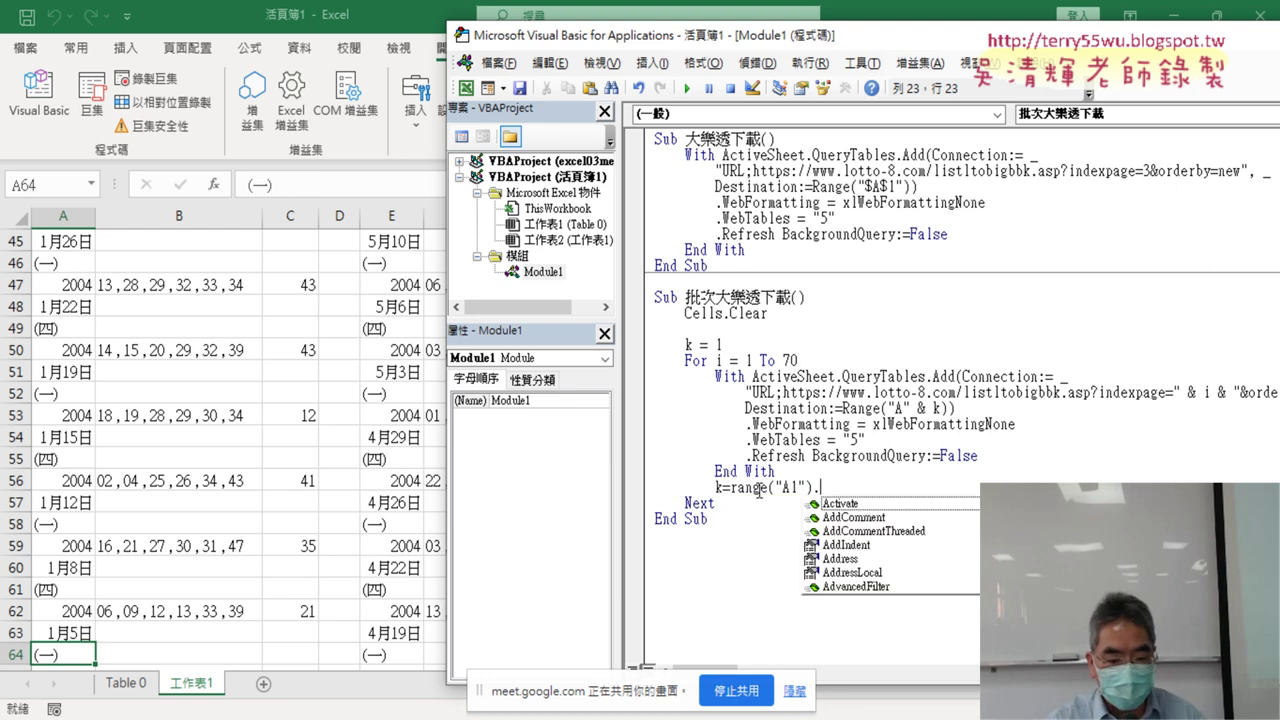
pyautogui.write('End ')
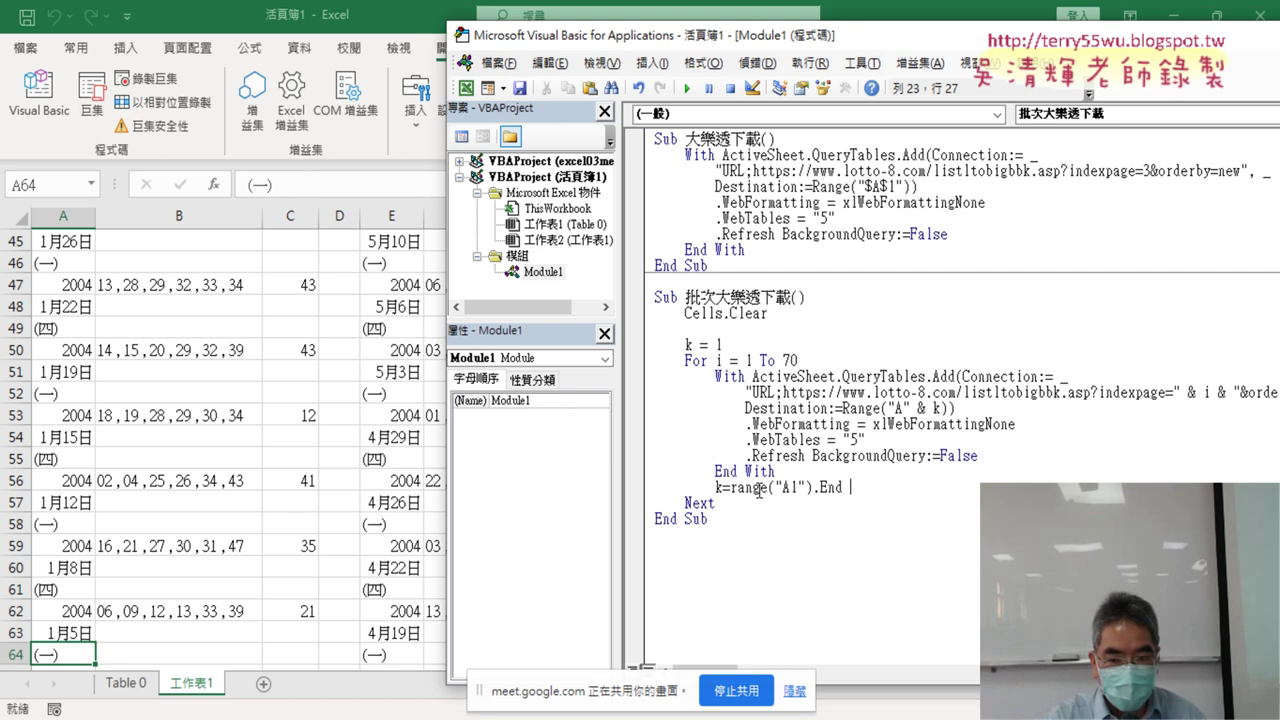
pyautogui.write('(xlDown')
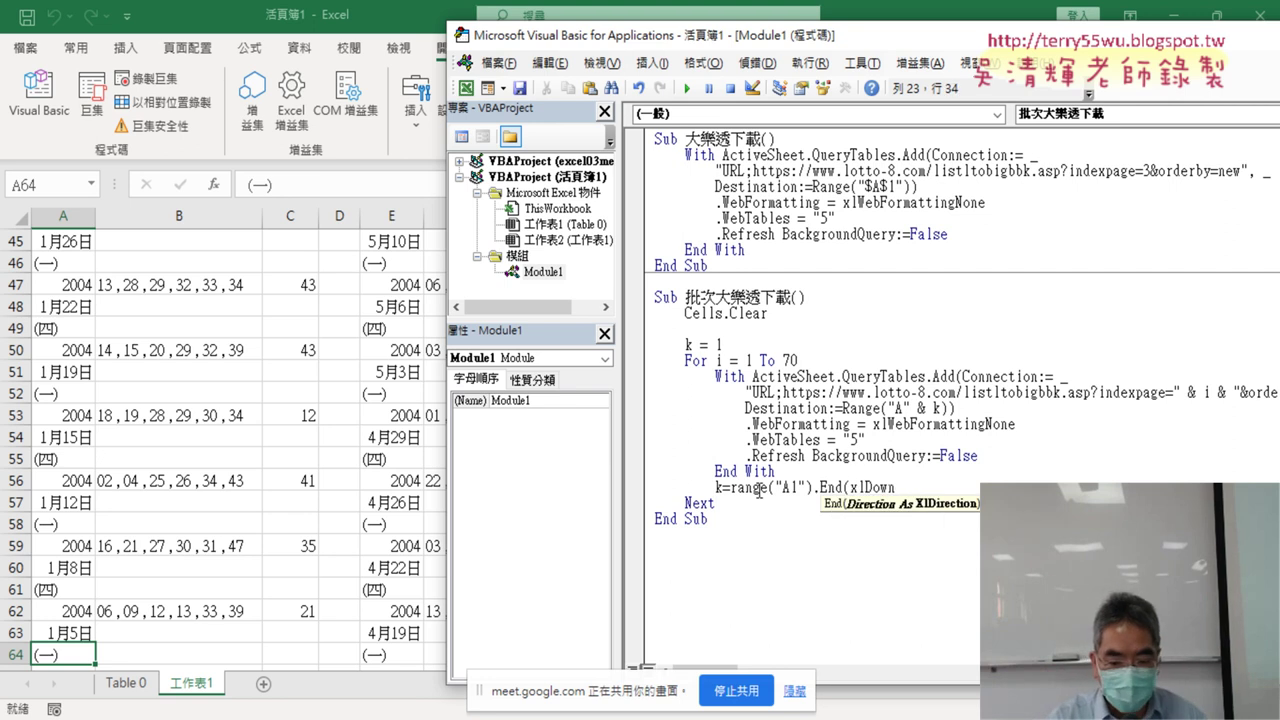
pyautogui.write(' )')
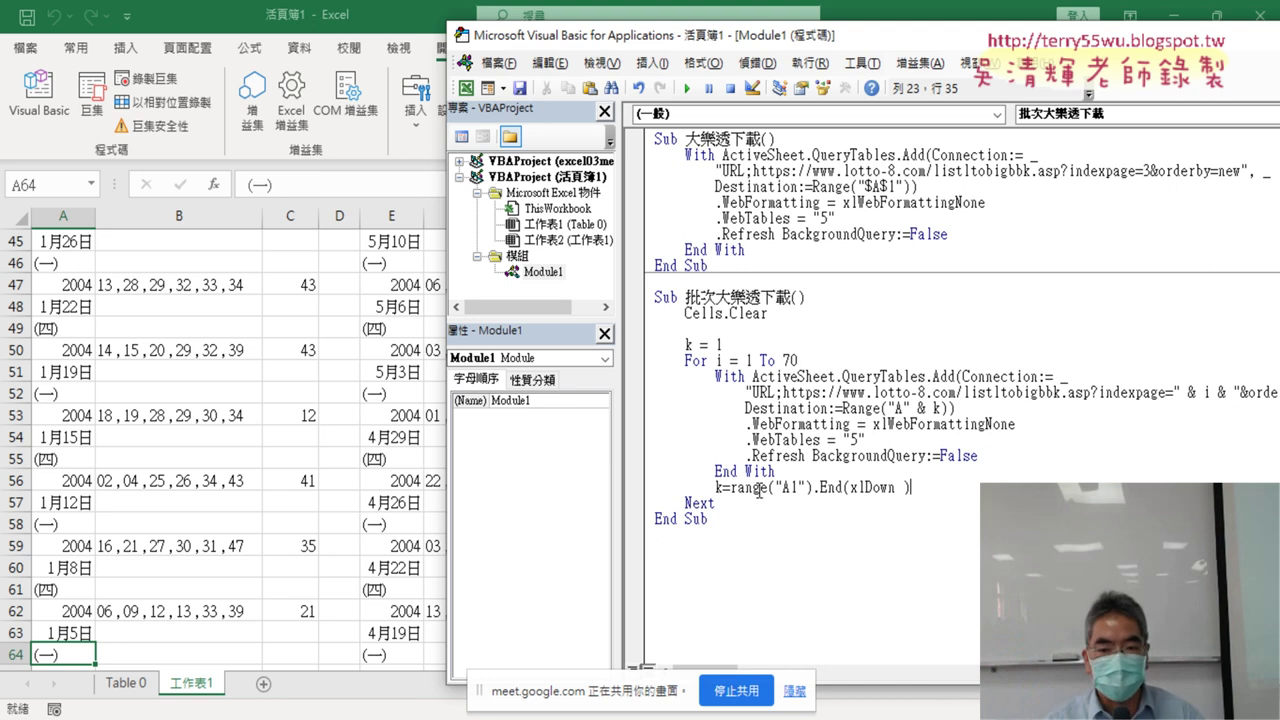
pyautogui.write('.')
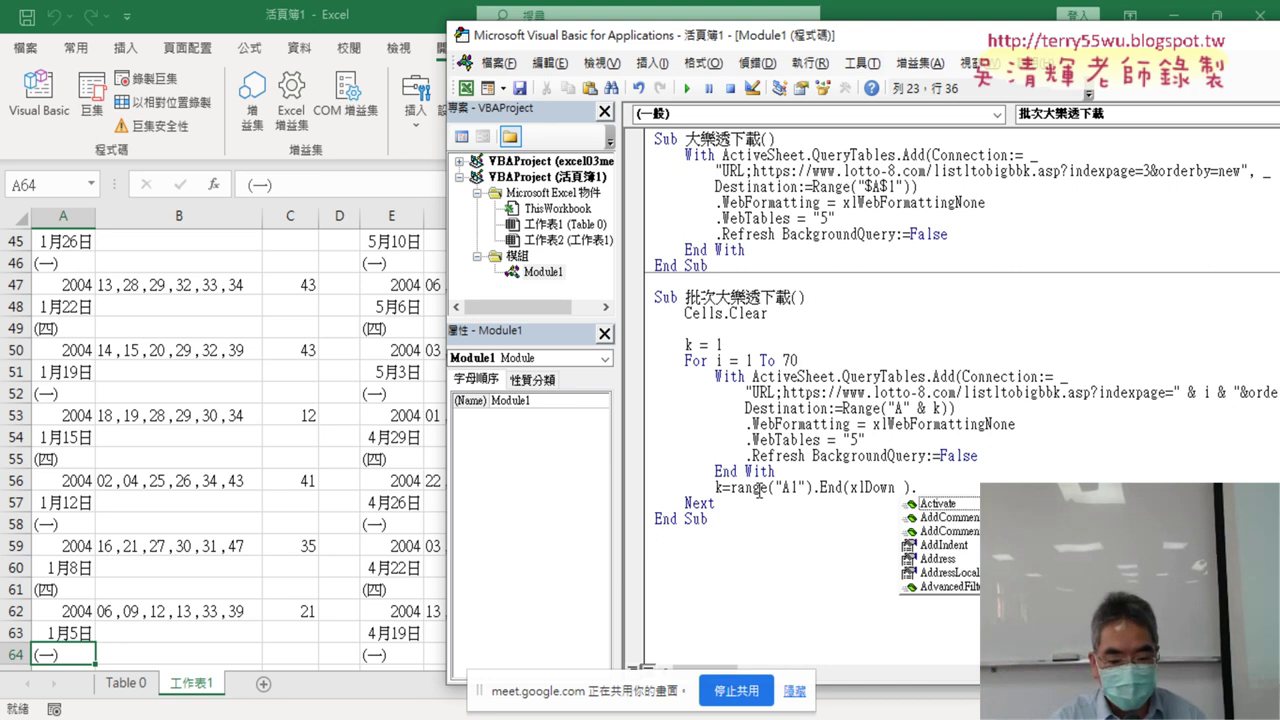
pyautogui.write('row')
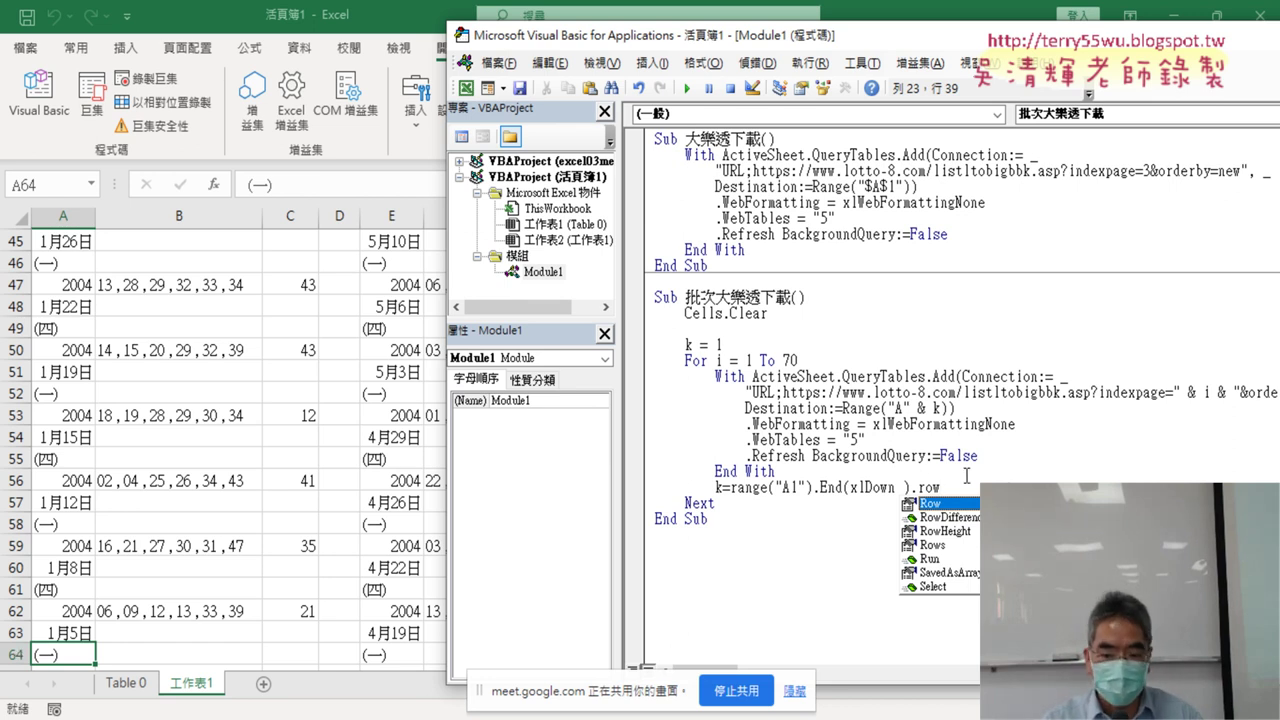
pyautogui.write('+1')
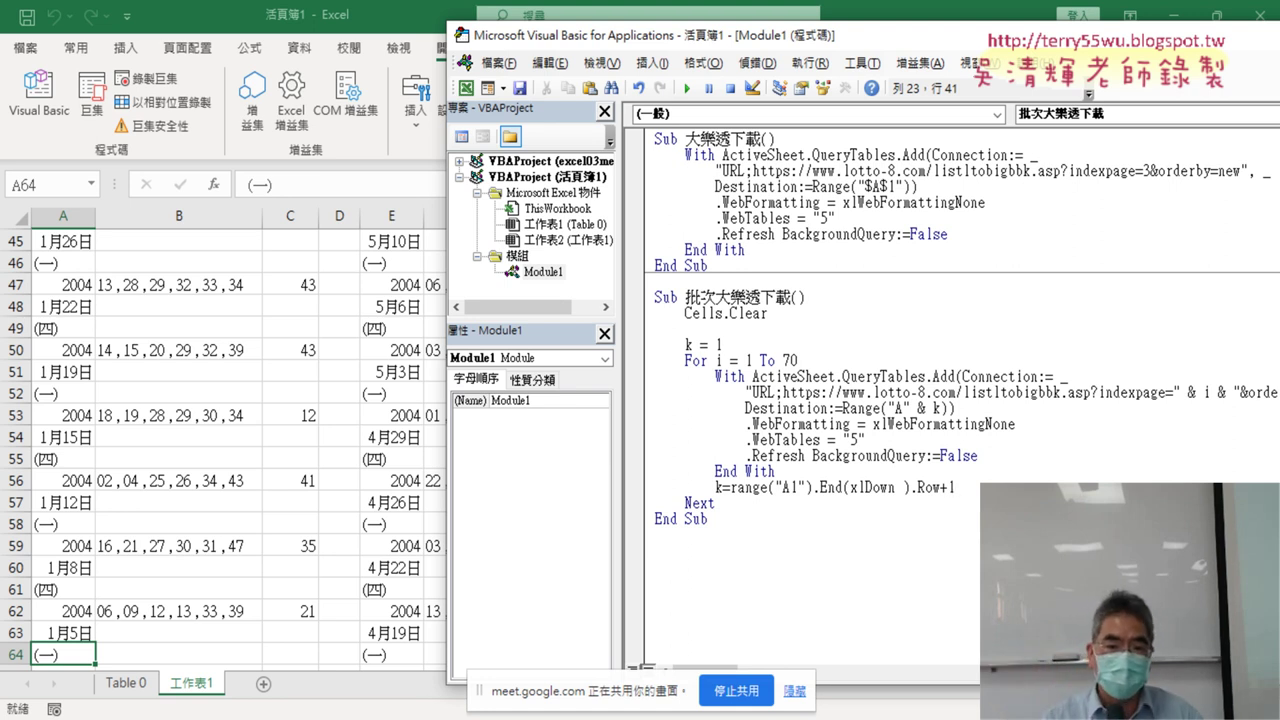
pyautogui.click(656, 549)
pyautogui.moveTo(977, 489); pyautogui.dragTo(746, 486)
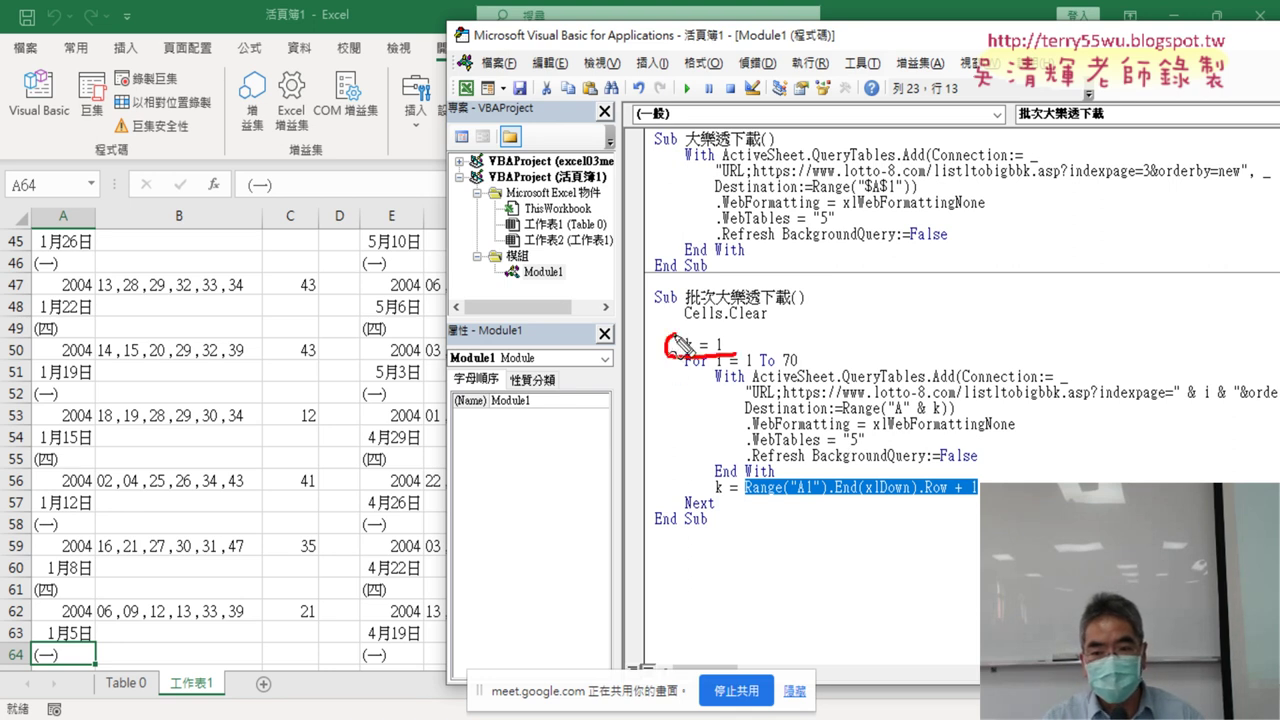
pyautogui.moveTo(730, 336); pyautogui.dragTo(722, 334)
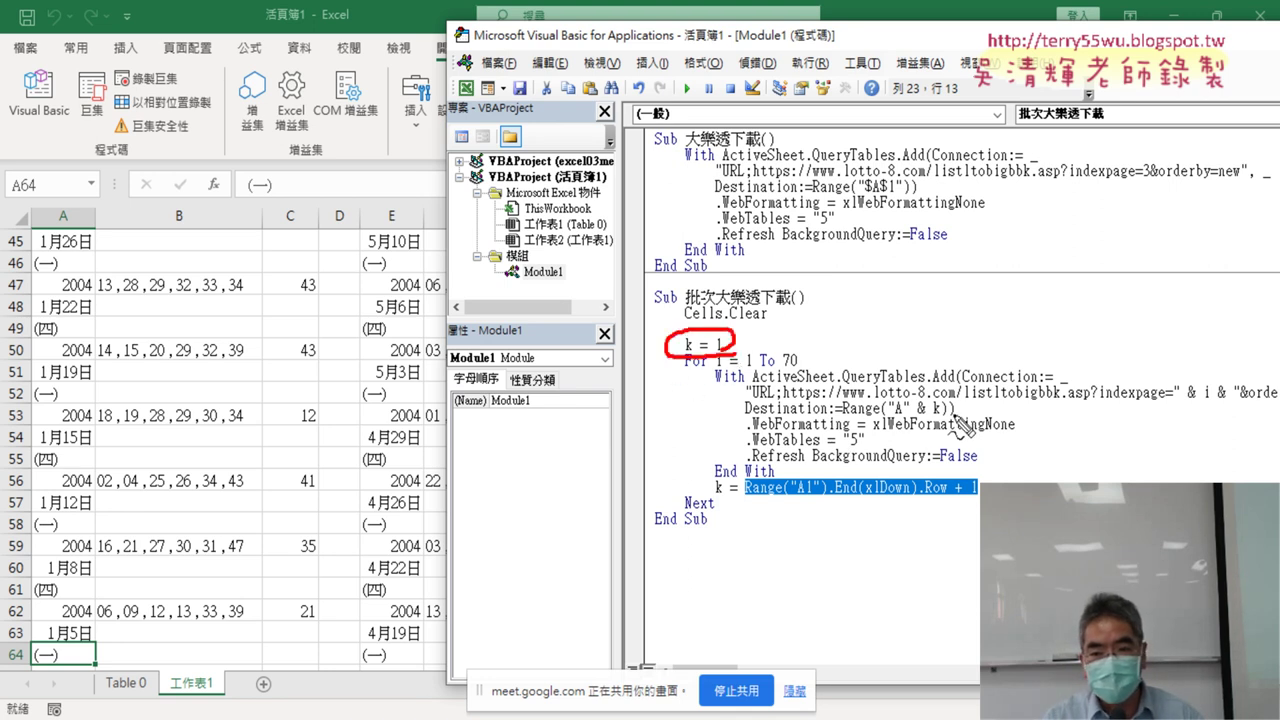
pyautogui.moveTo(944, 412); pyautogui.dragTo(912, 412)
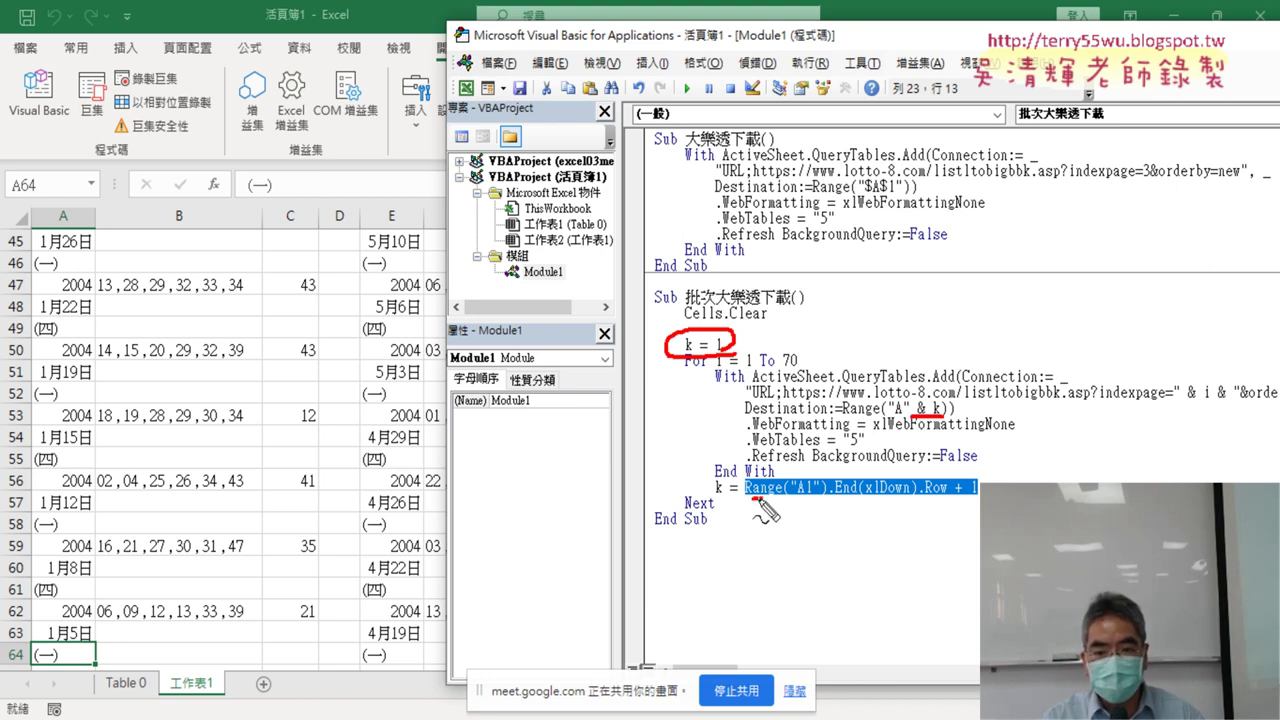
pyautogui.moveTo(745, 492)
pyautogui.mouseDown()
pyautogui.moveTo(945, 494)
pyautogui.moveTo(945, 472)
pyautogui.mouseUp()
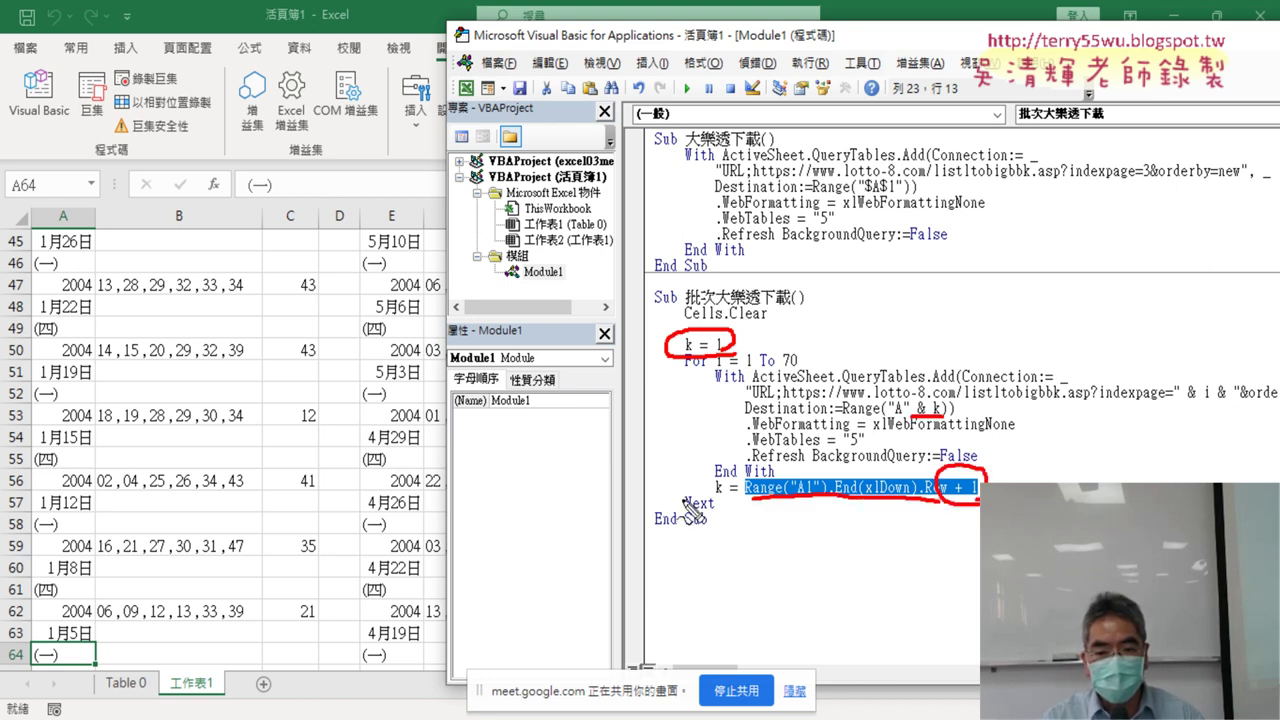
pyautogui.moveTo(688, 505)
pyautogui.mouseDown()
pyautogui.moveTo(615, 508)
pyautogui.moveTo(572, 420)
pyautogui.moveTo(636, 376)
pyautogui.mouseUp()
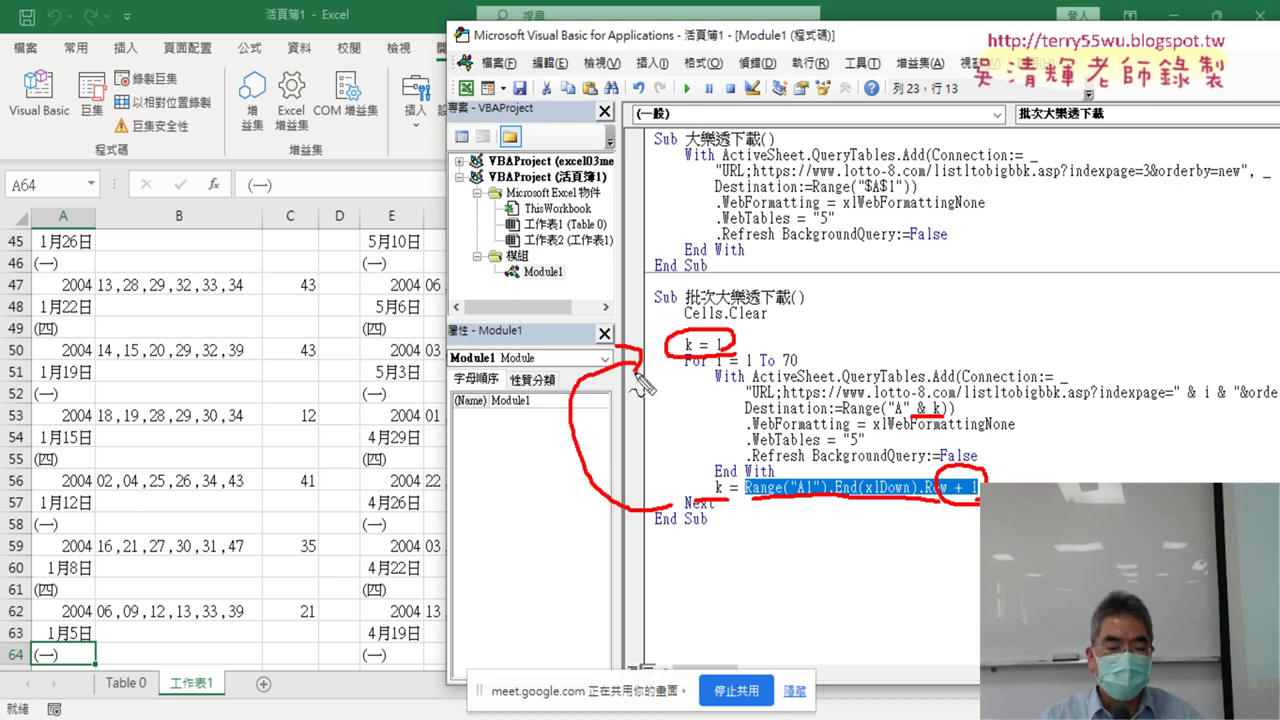
pyautogui.press('Escape')
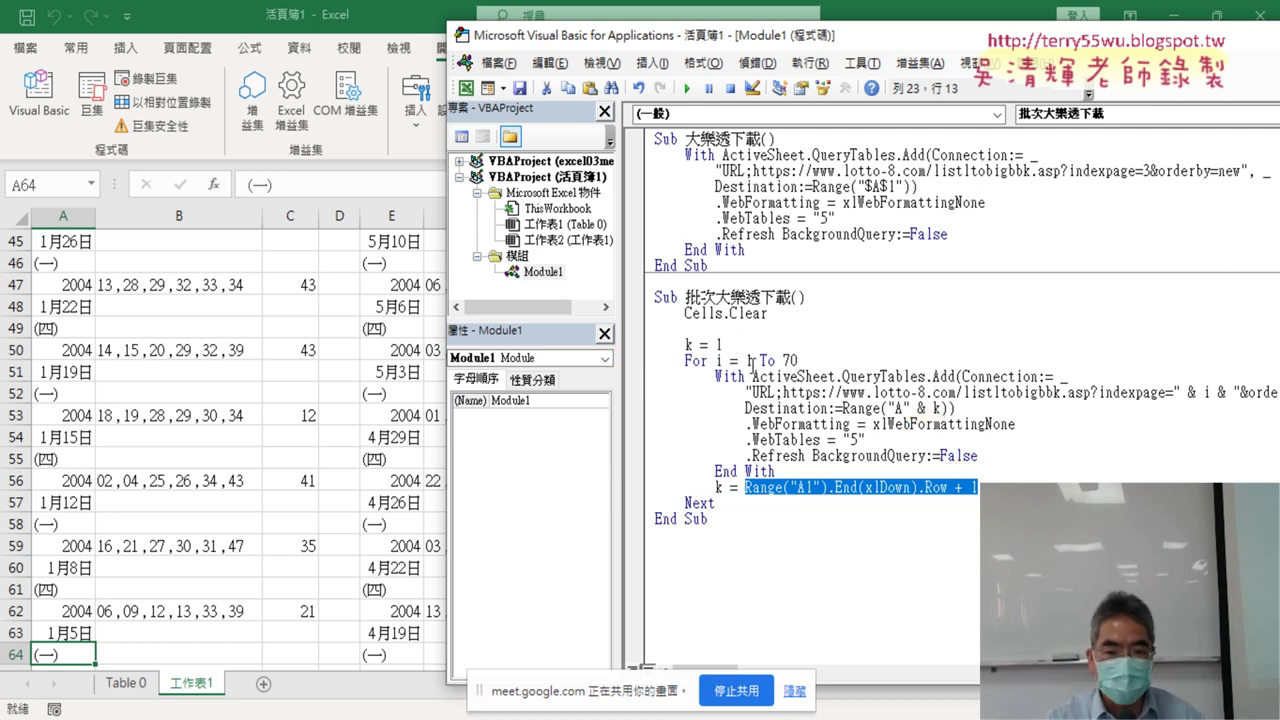
# Set a breakpoint on k = 1, run the macro and step through the query setup.
pyautogui.click(634, 345)
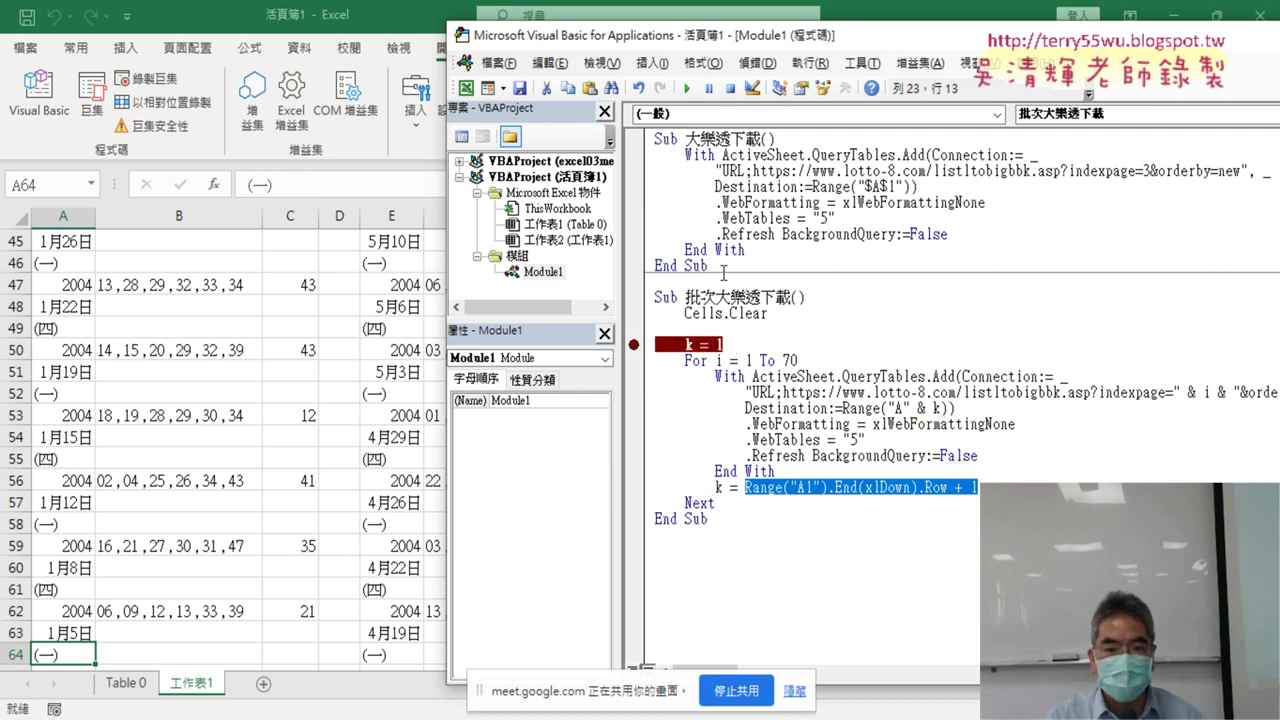
pyautogui.click(687, 88)
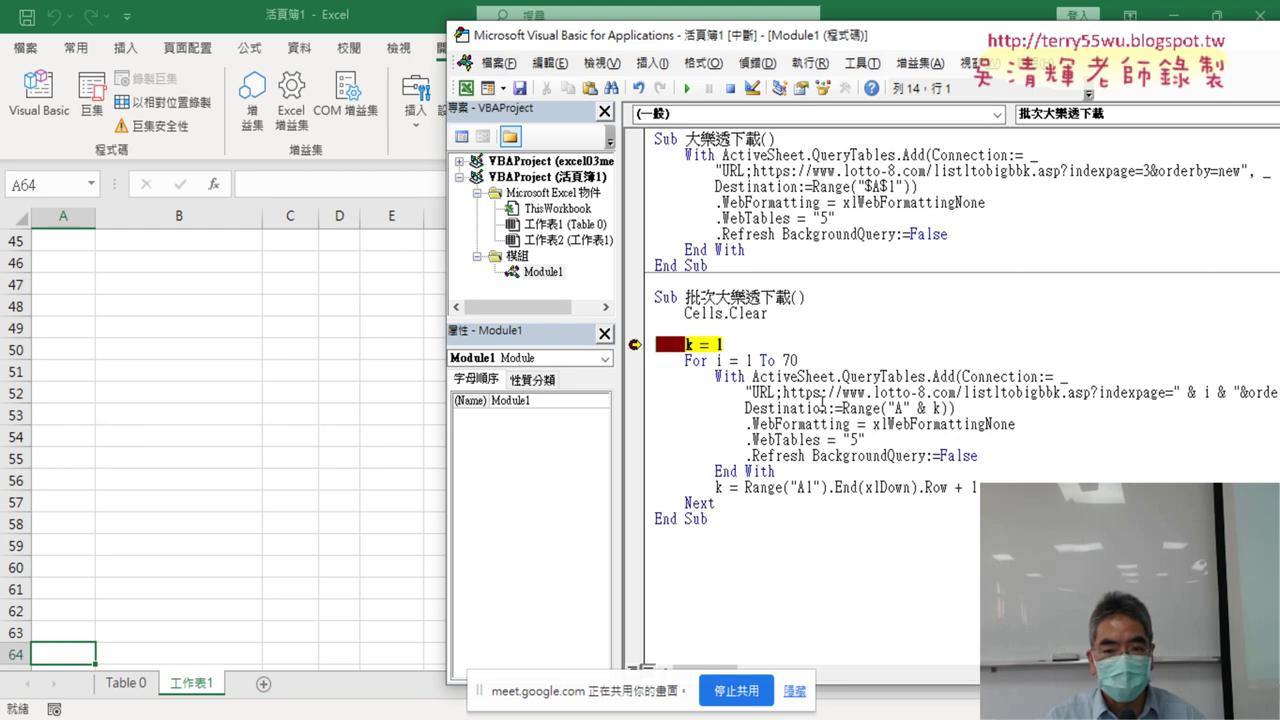
pyautogui.press('F8')
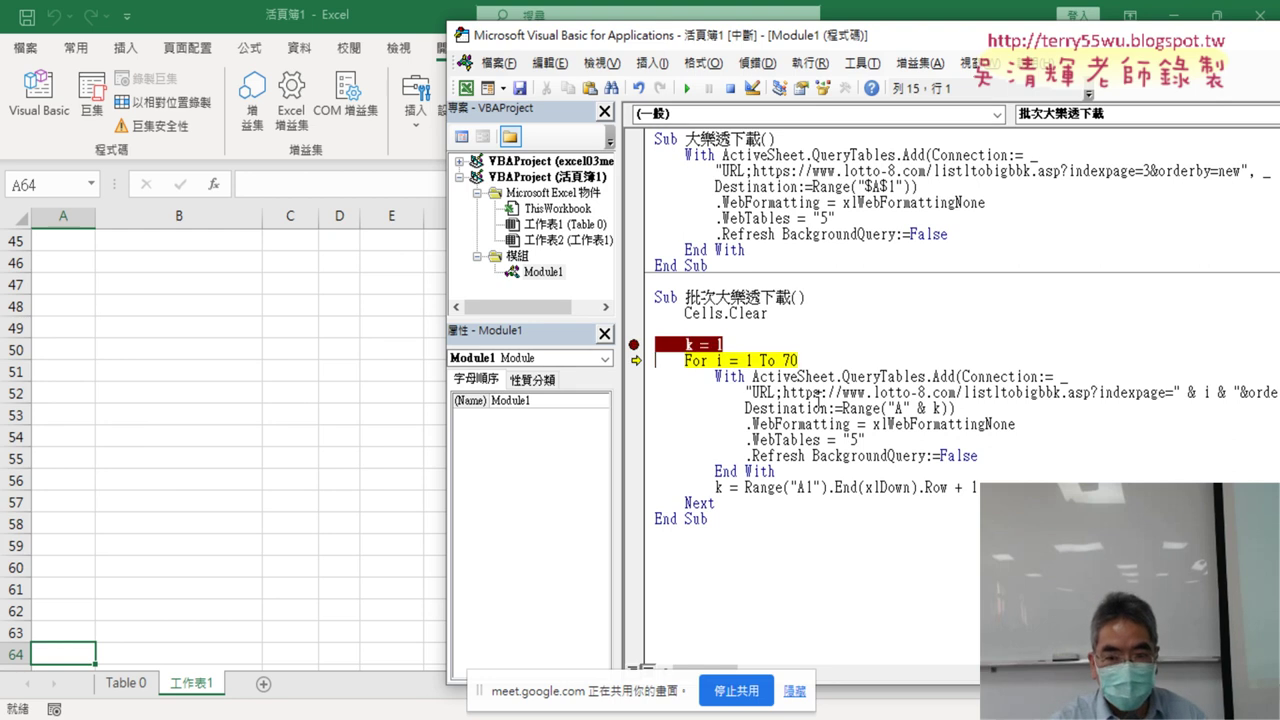
pyautogui.press('F8')
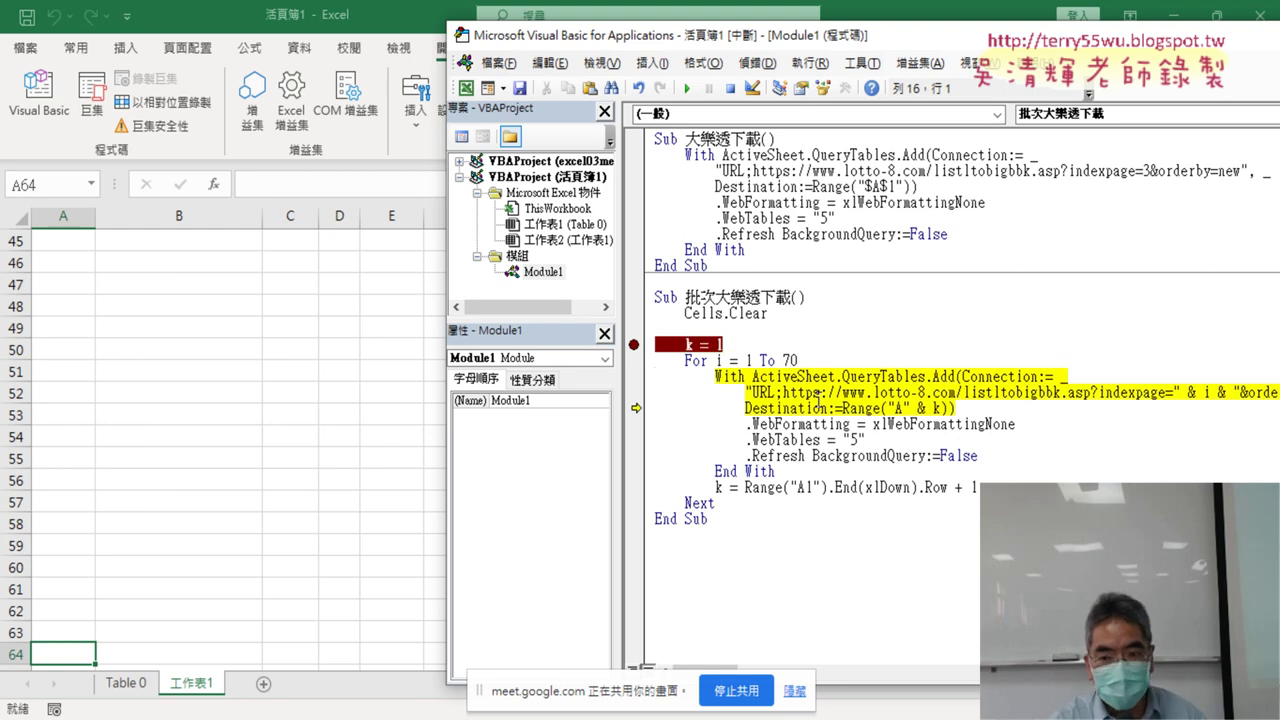
pyautogui.press('F8')
pyautogui.press('F8')
pyautogui.press('F8')
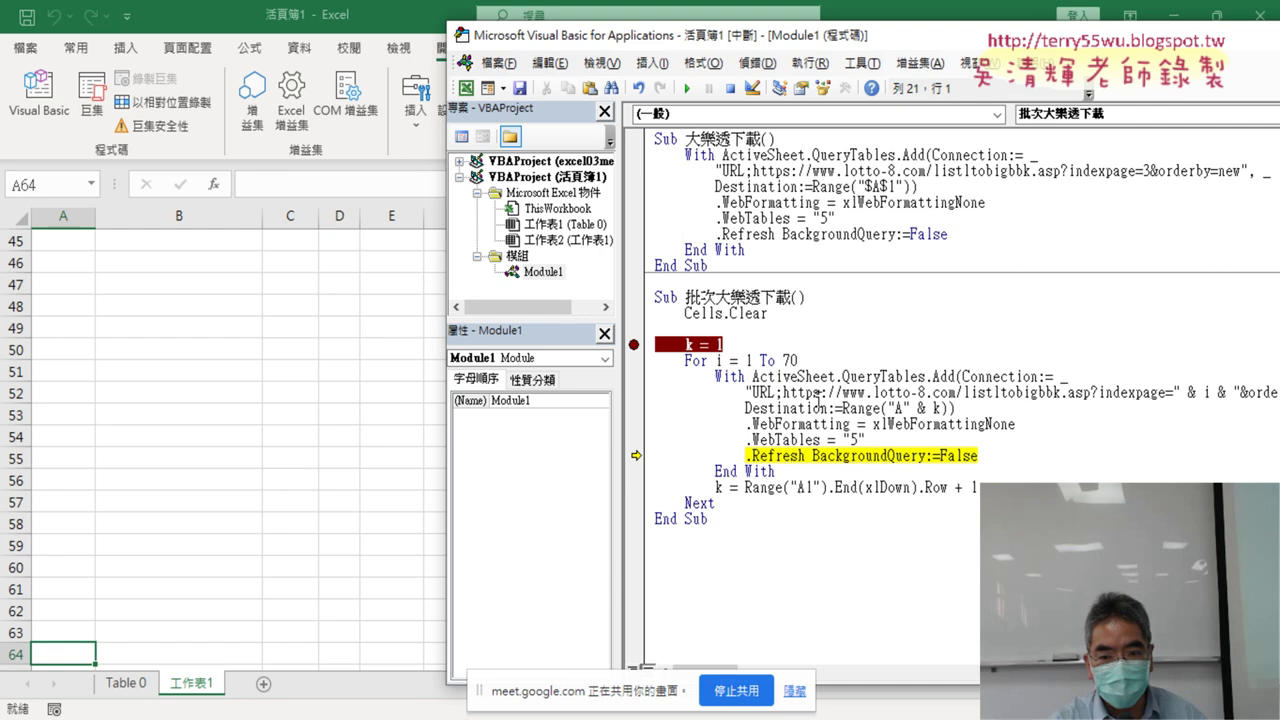
pyautogui.press('F8')
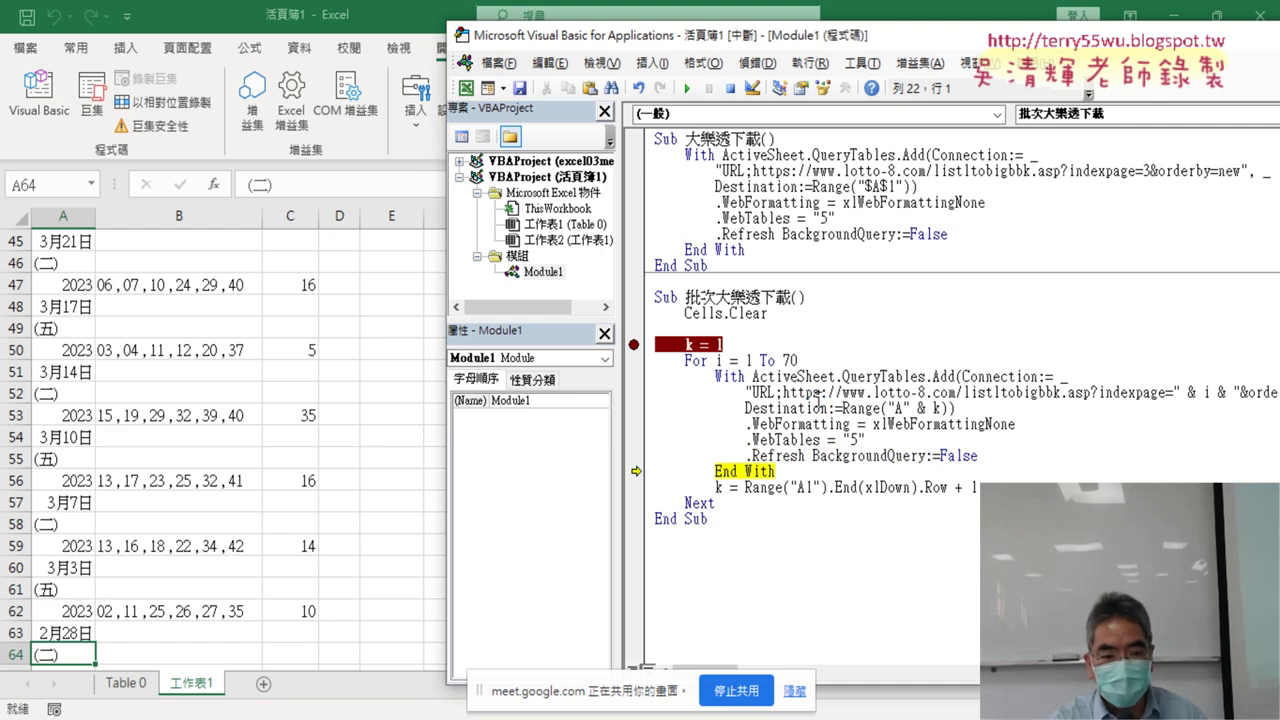
# Step to the row-count line and confirm in Excel the data ends at A91.
pyautogui.press('F8')
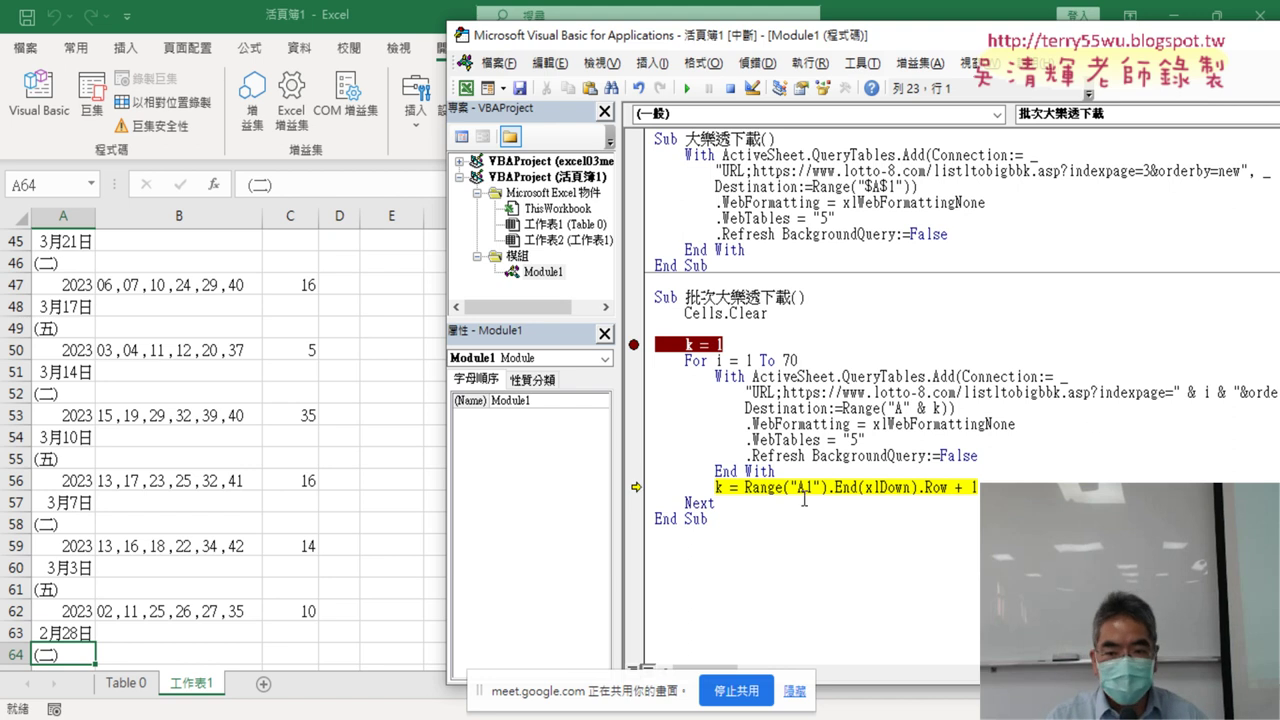
pyautogui.moveTo(775, 487)
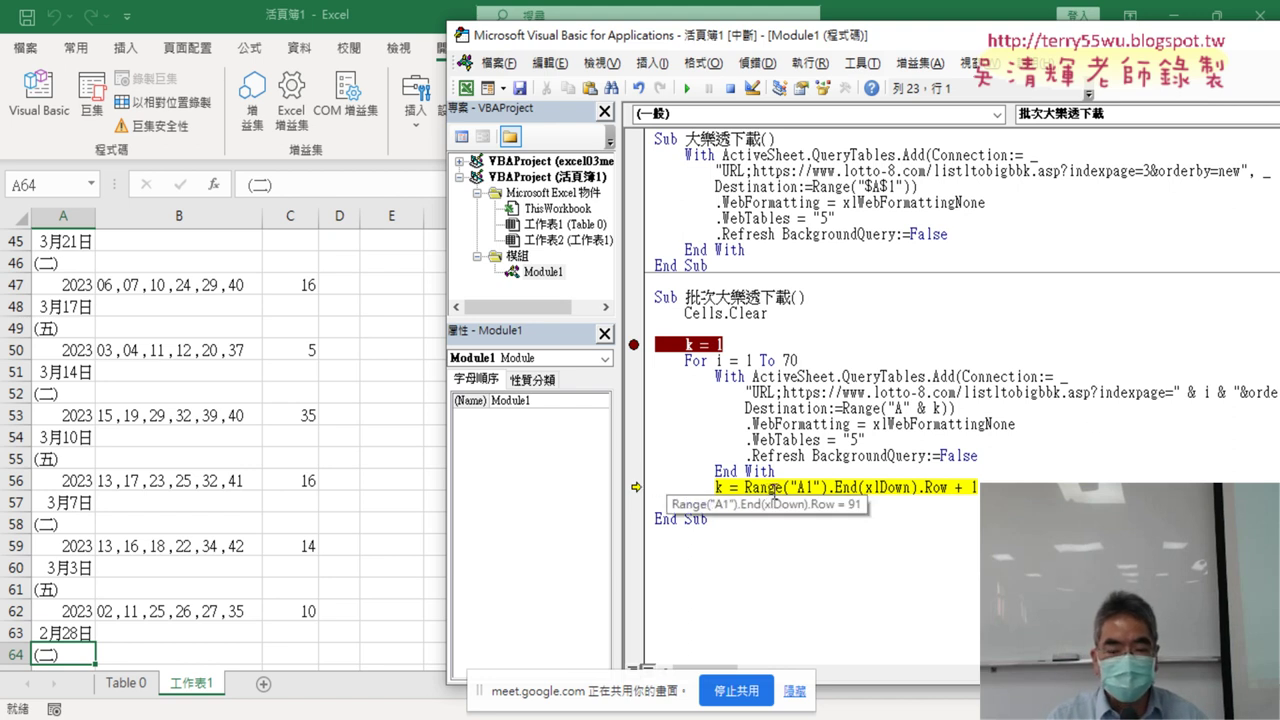
pyautogui.hotkey('ctrl', 'z')
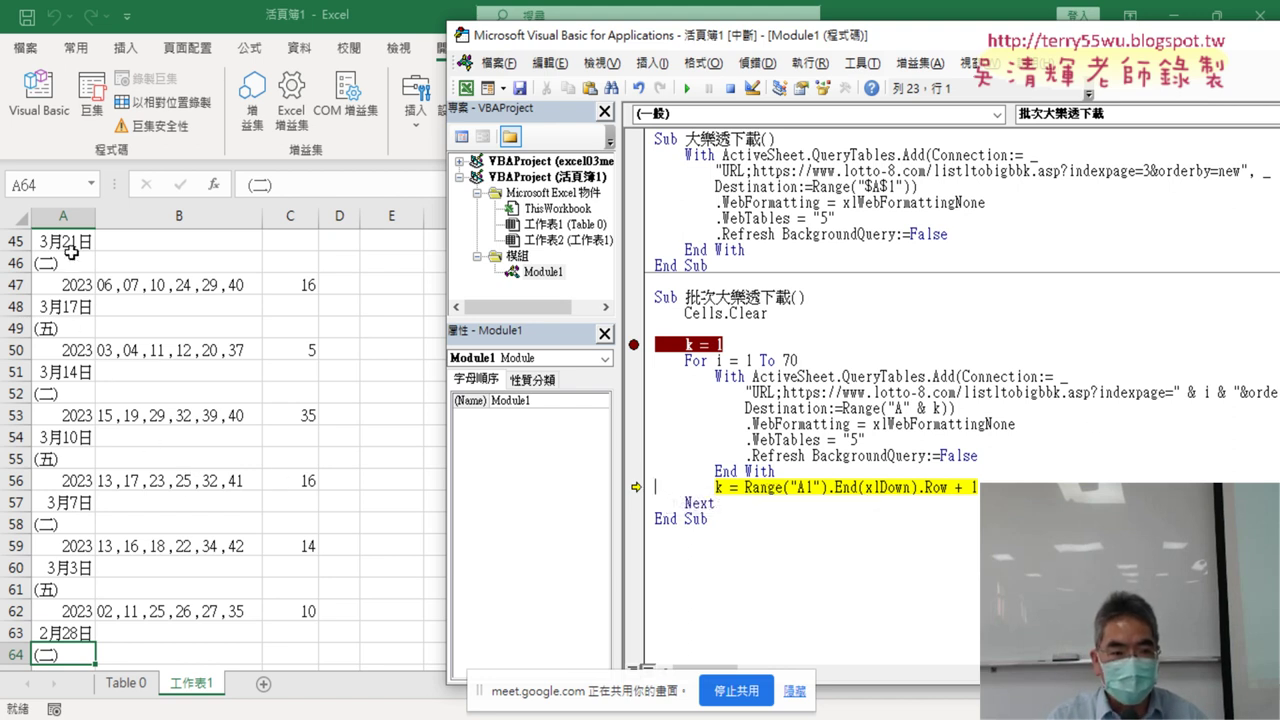
pyautogui.click(72, 243)
pyautogui.hotkey('ctrl', 'Down')
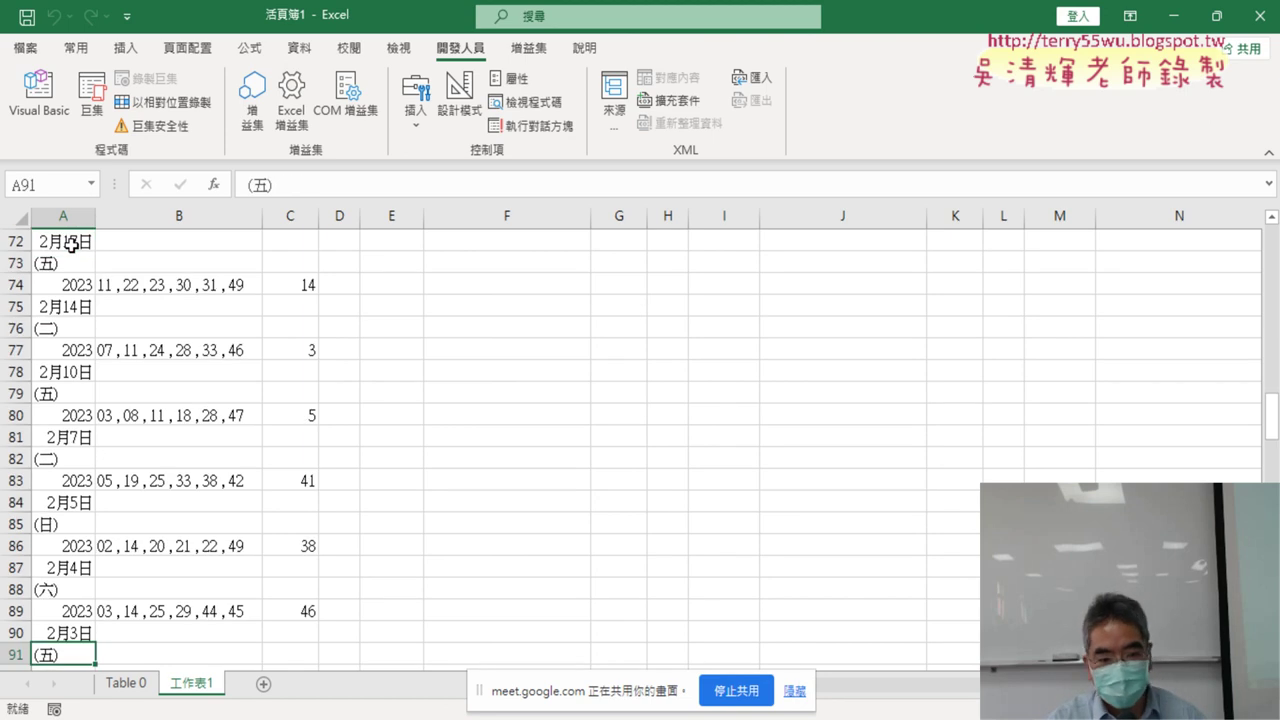
# Step through the second loop pass with k = 92, refreshing the next page's query.
pyautogui.scroll(-3, 291, 466)
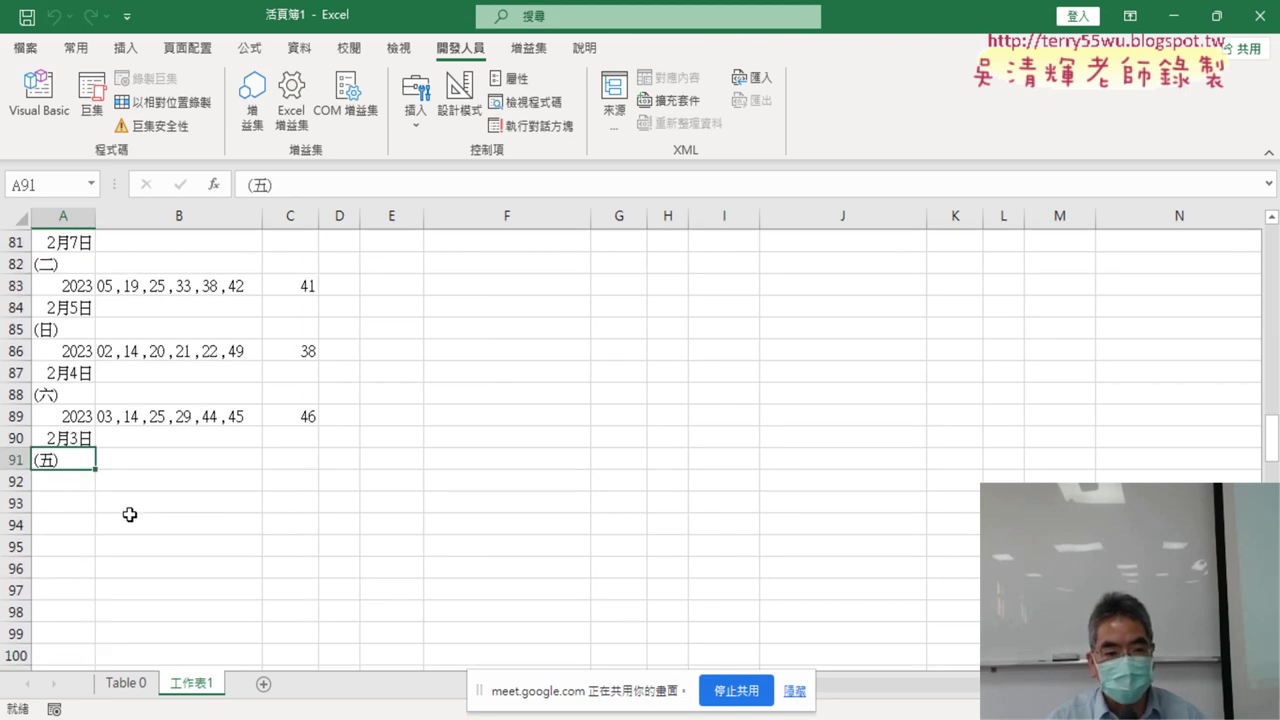
pyautogui.click(22, 119)
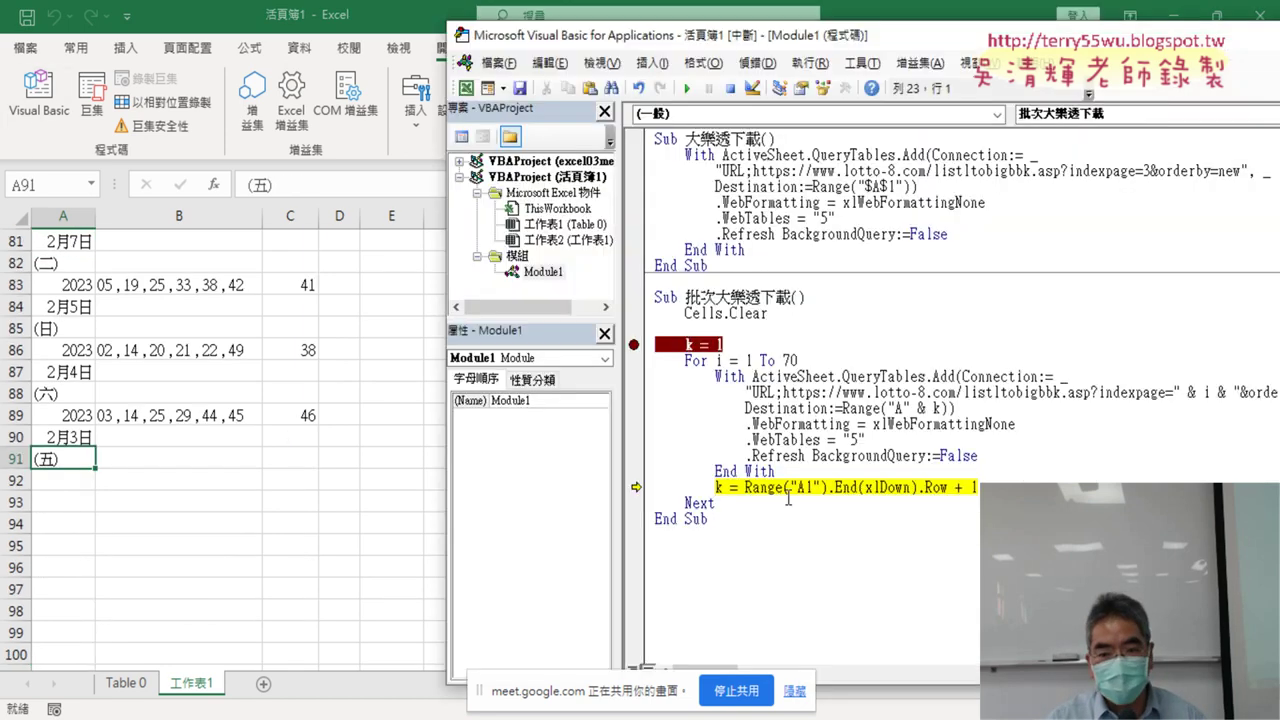
pyautogui.press('F8')
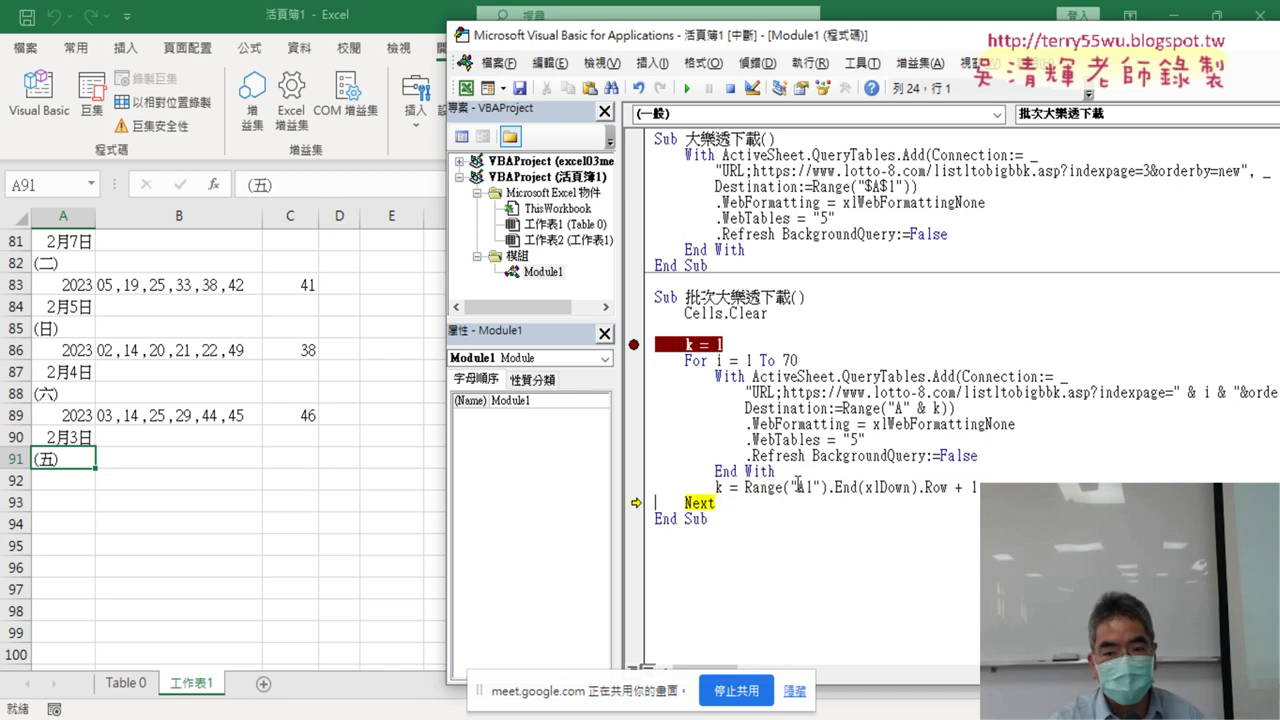
pyautogui.moveTo(718, 488)
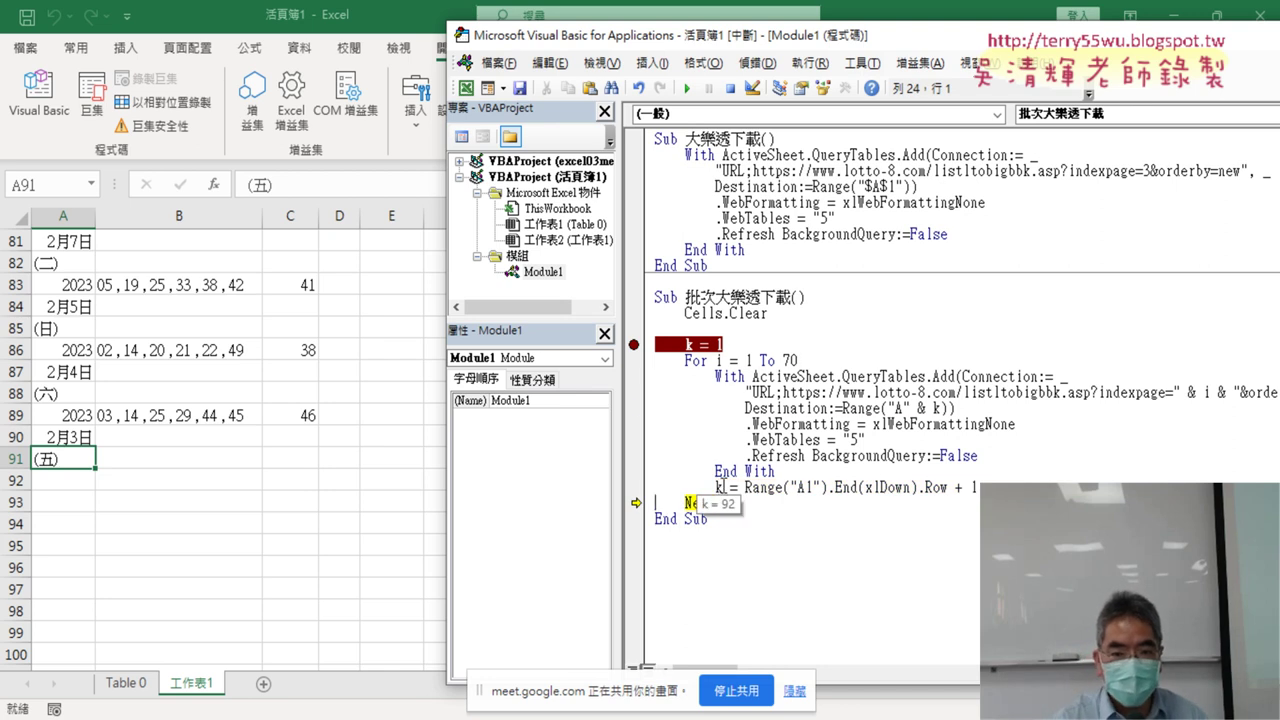
pyautogui.press('F8')
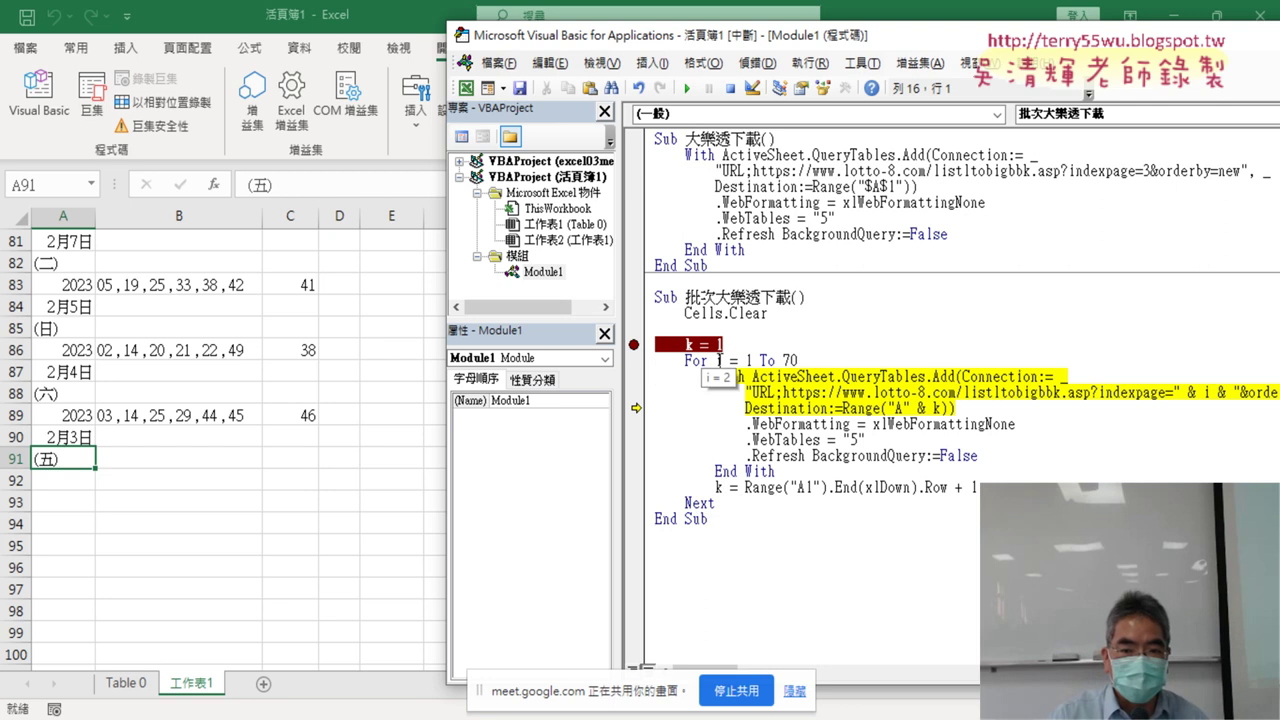
pyautogui.press('F8')
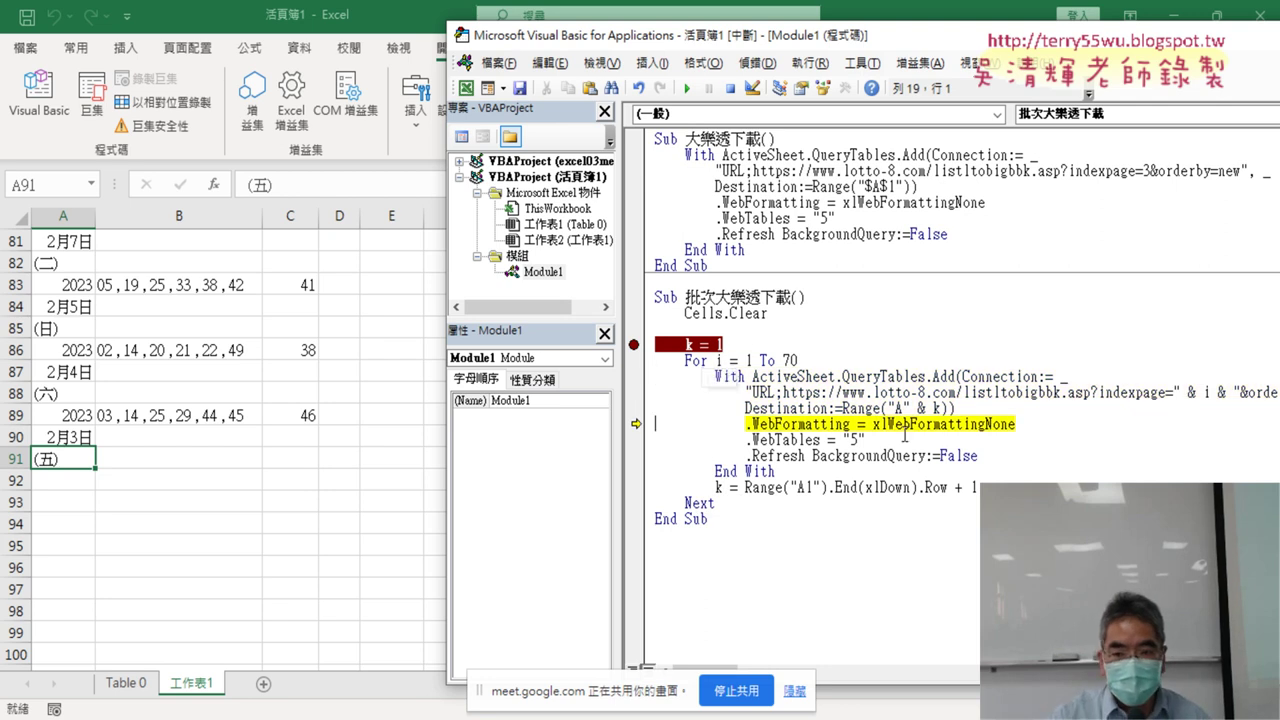
pyautogui.moveTo(889, 408)
pyautogui.mouseDown()
pyautogui.moveTo(942, 408)
pyautogui.moveTo(883, 408)
pyautogui.mouseUp()
pyautogui.doubleClick(943, 408)
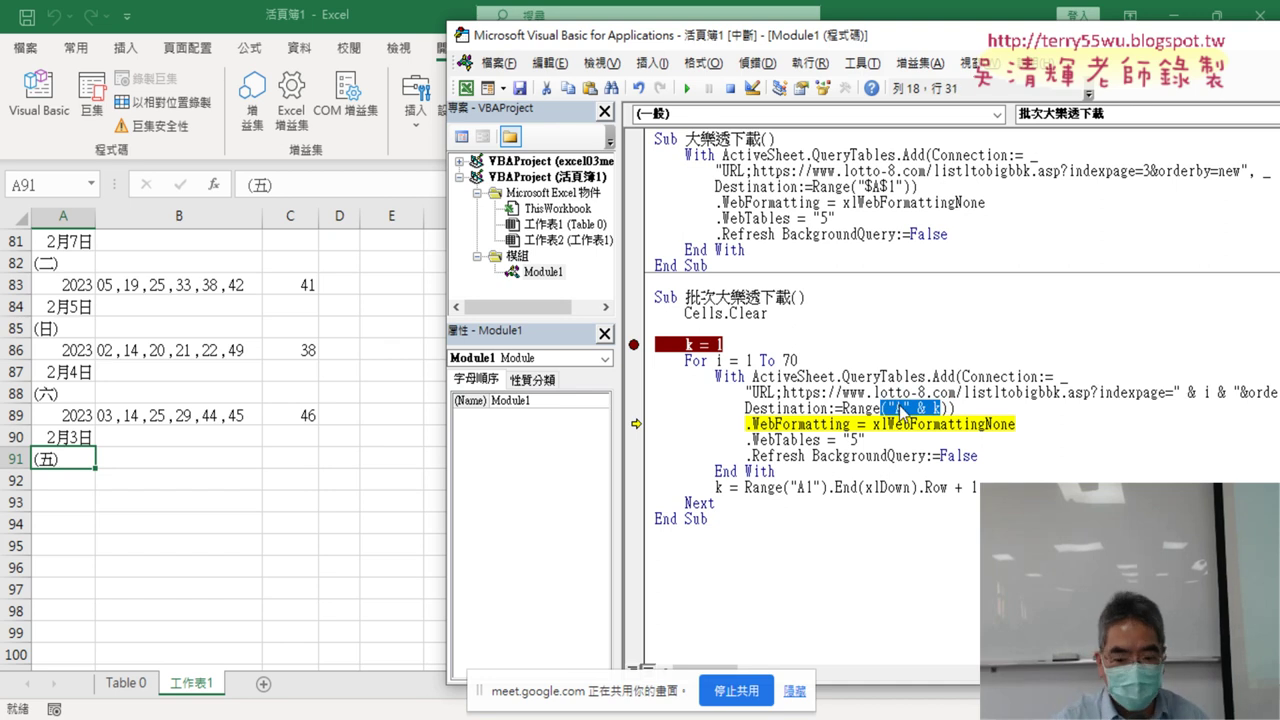
pyautogui.press('F8')
pyautogui.press('F8')
pyautogui.press('F8')
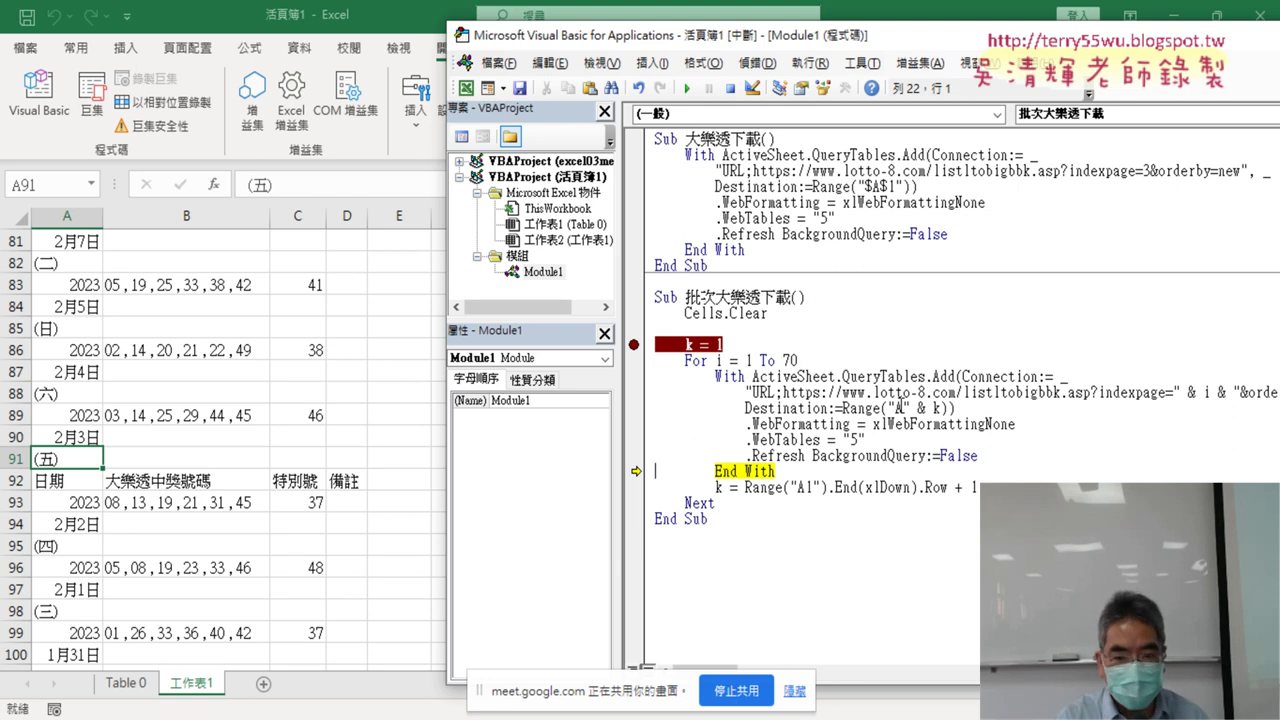
pyautogui.press('F8')
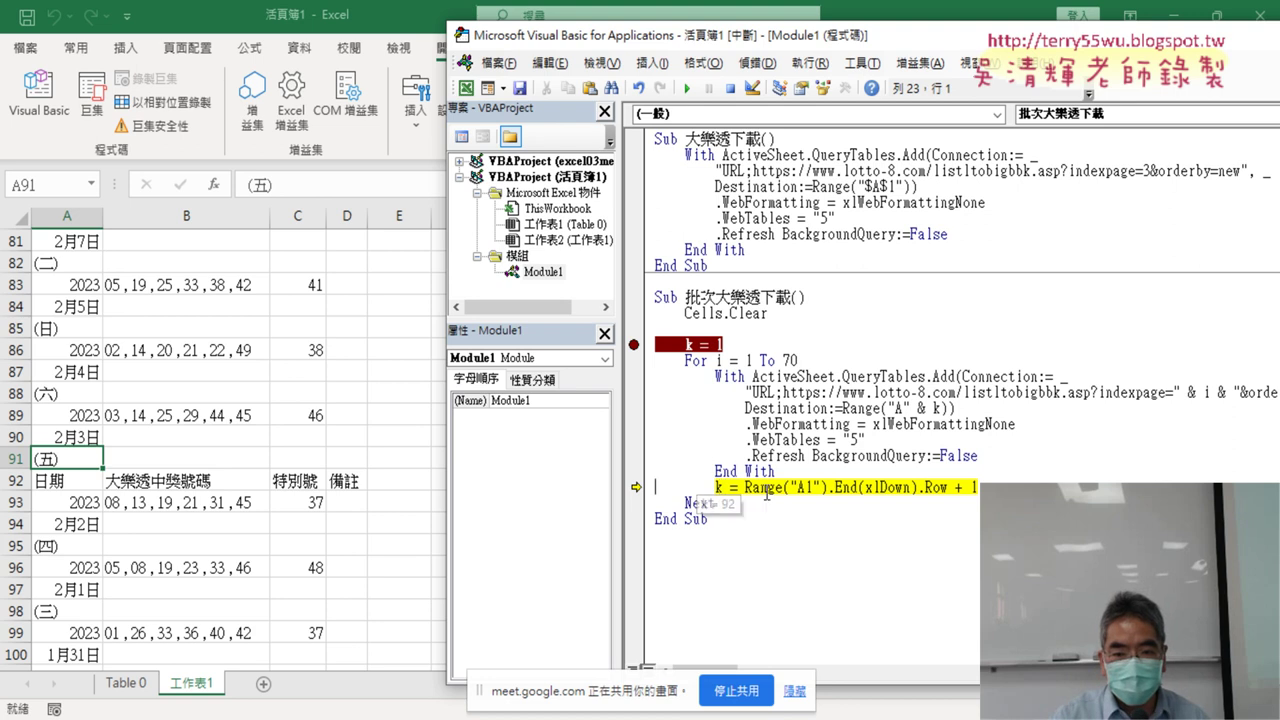
pyautogui.moveTo(766, 488)
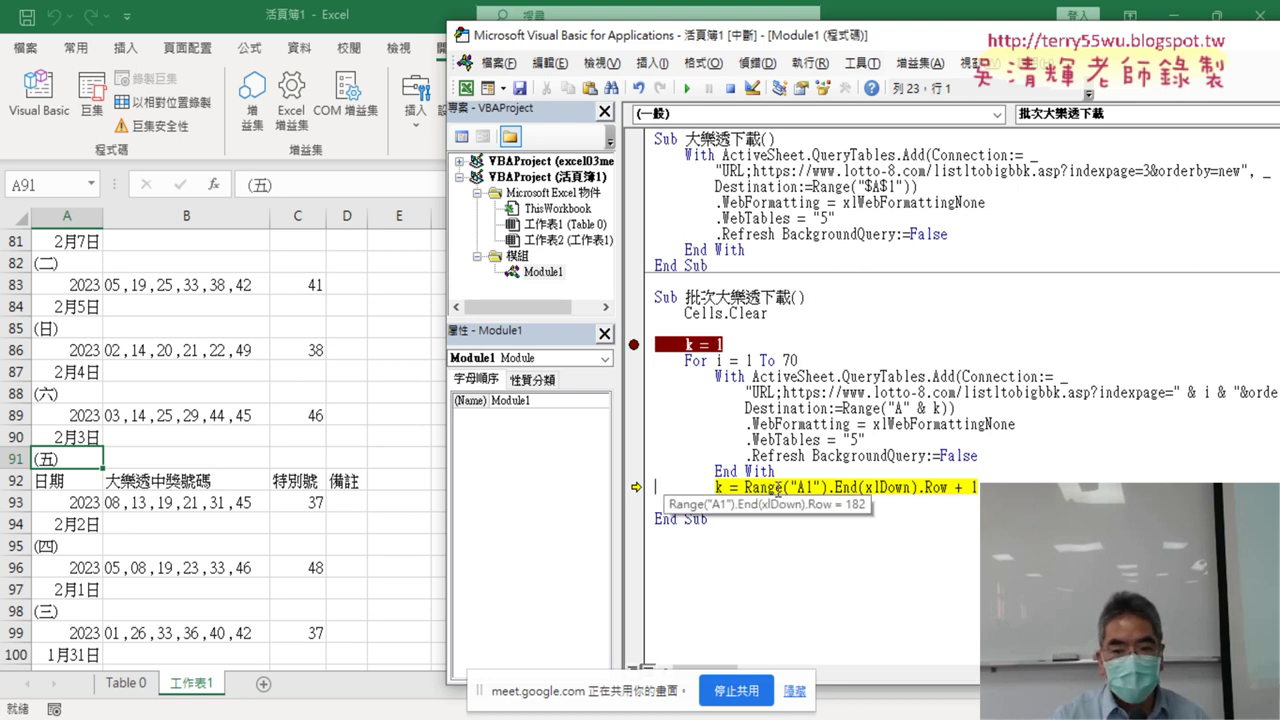
# Confirm data reaches A182, step into the third pass, and remove the k = 1 breakpoint.
pyautogui.click(81, 456)
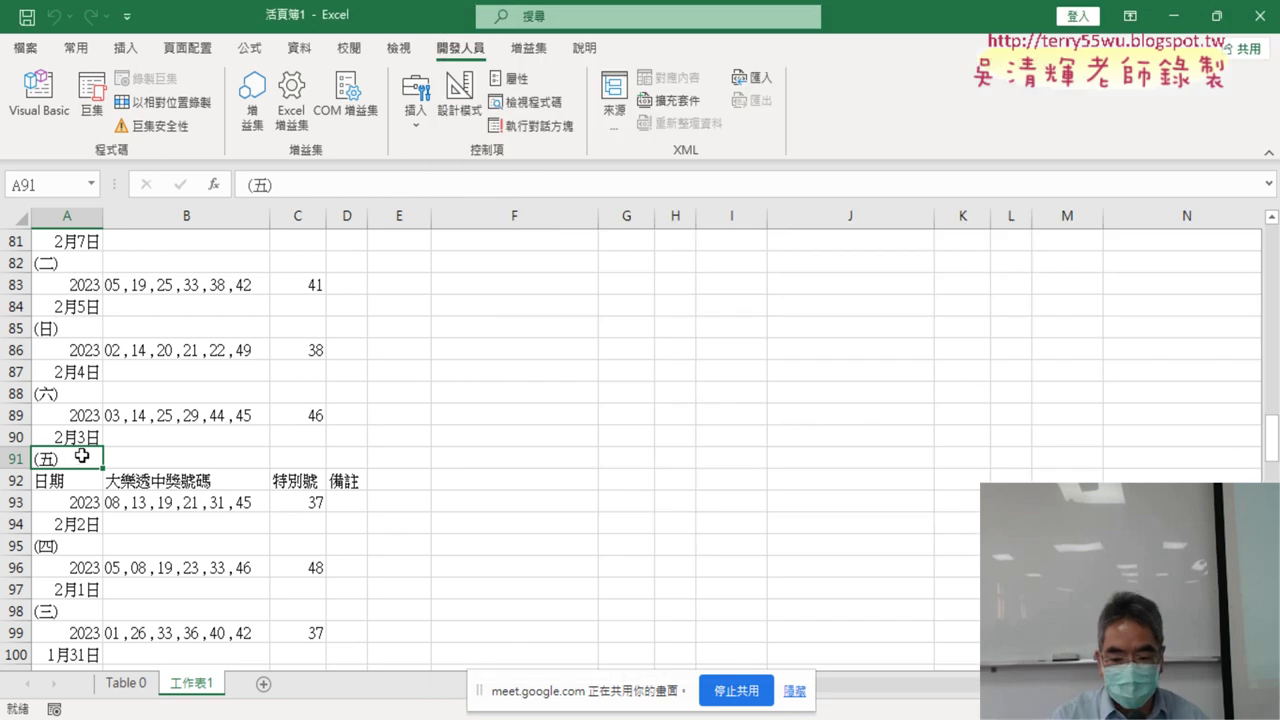
pyautogui.hotkey('ctrl', 'Down')
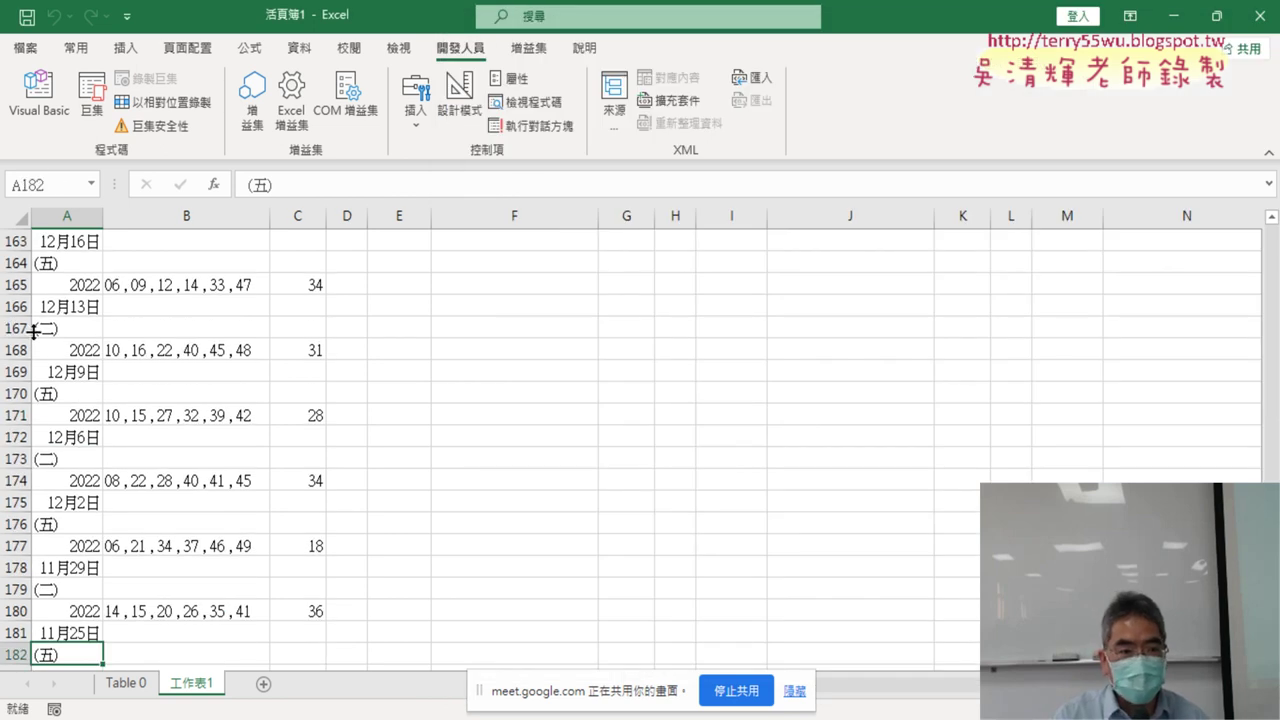
pyautogui.click(45, 105)
pyautogui.press('F8')
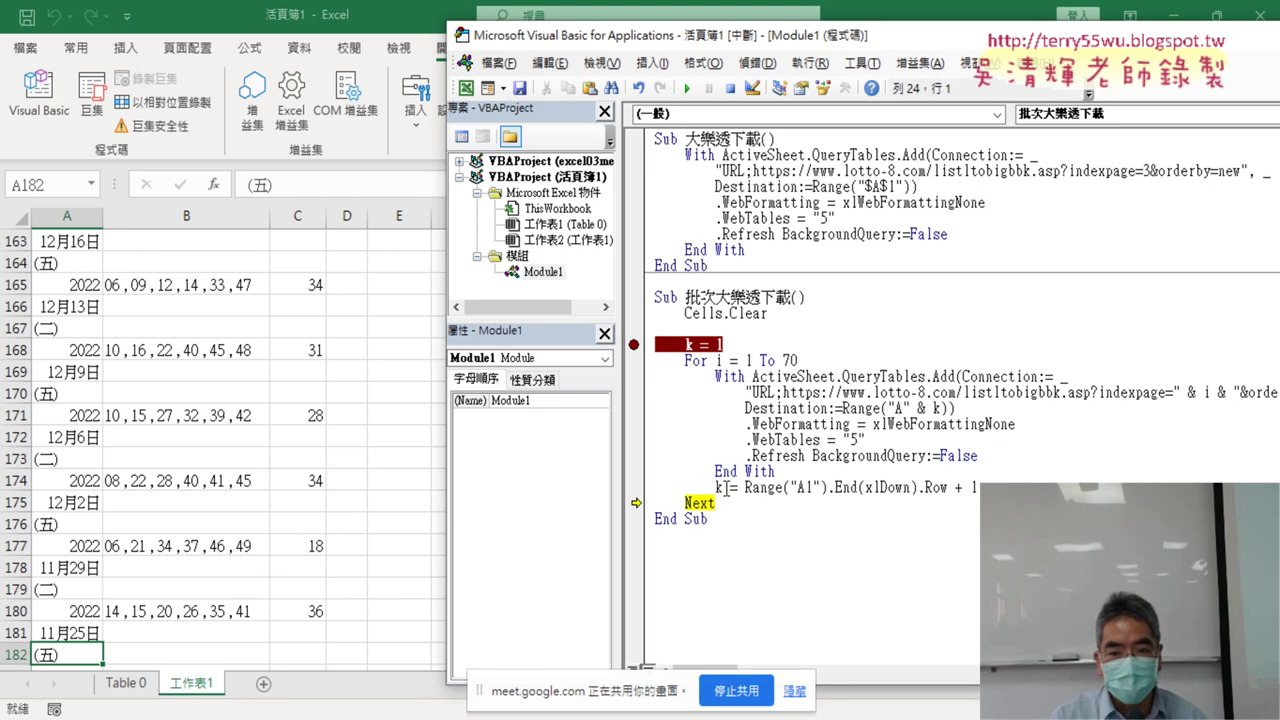
pyautogui.press('F8')
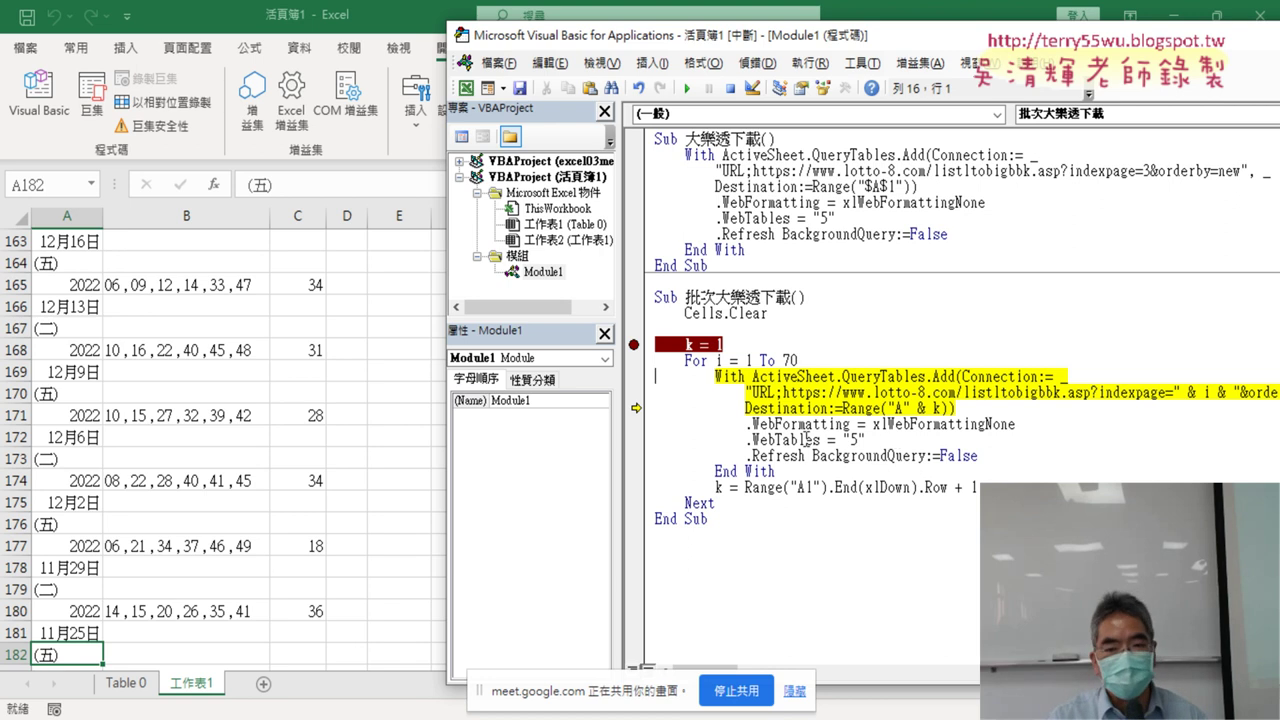
pyautogui.click(636, 344)
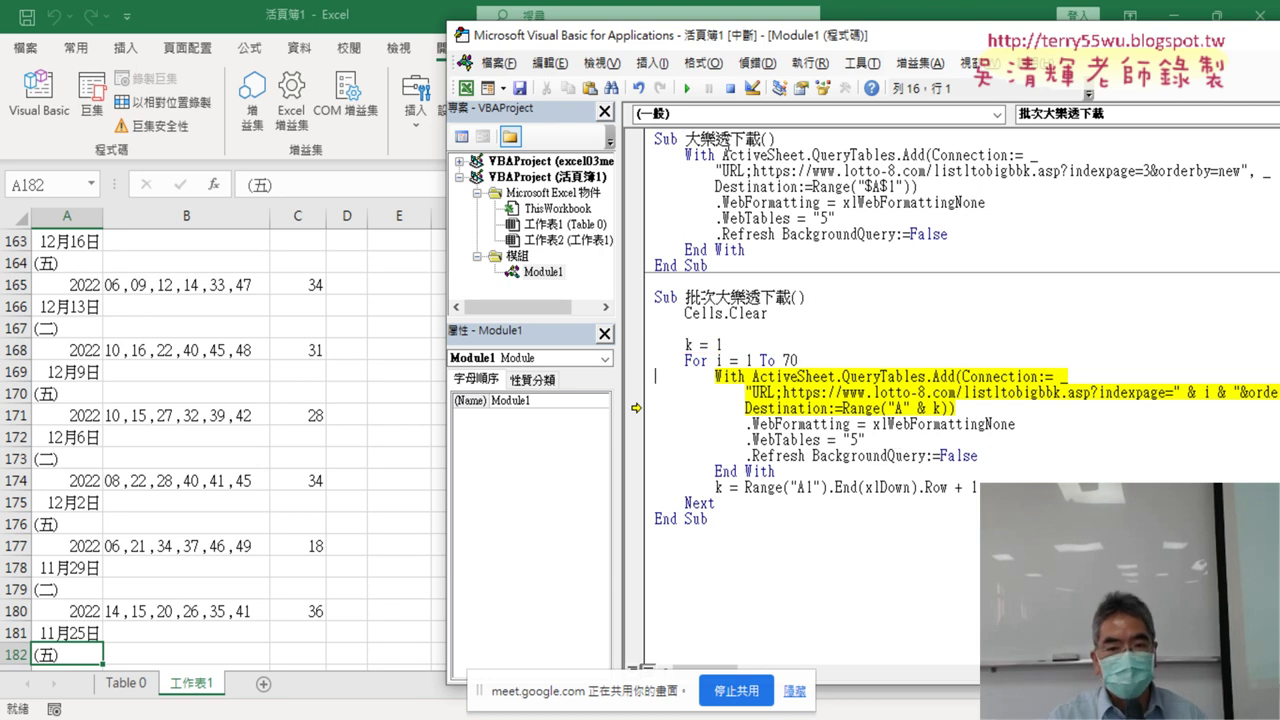
# Run the macro to completion for the remaining pages.
pyautogui.click(687, 88)
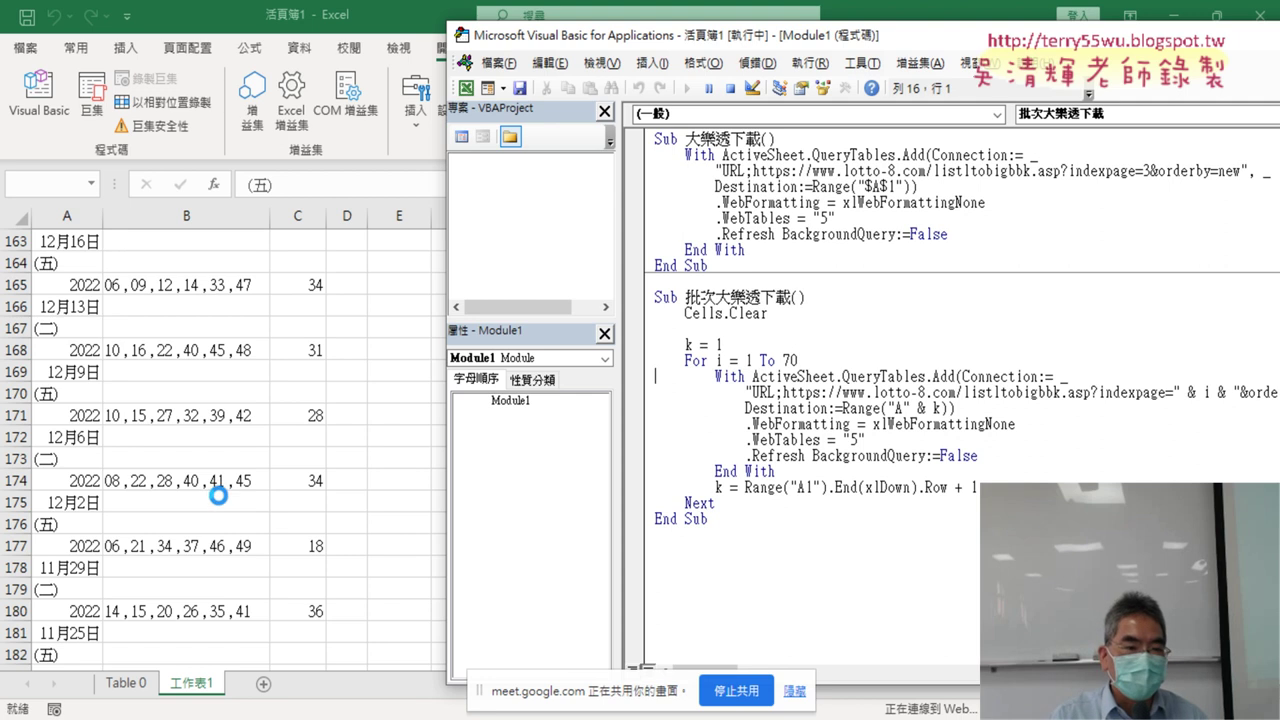
# AutoFit column A so the dates show in full instead of #######.
pyautogui.click(168, 510)
pyautogui.scroll(1, 180, 514)
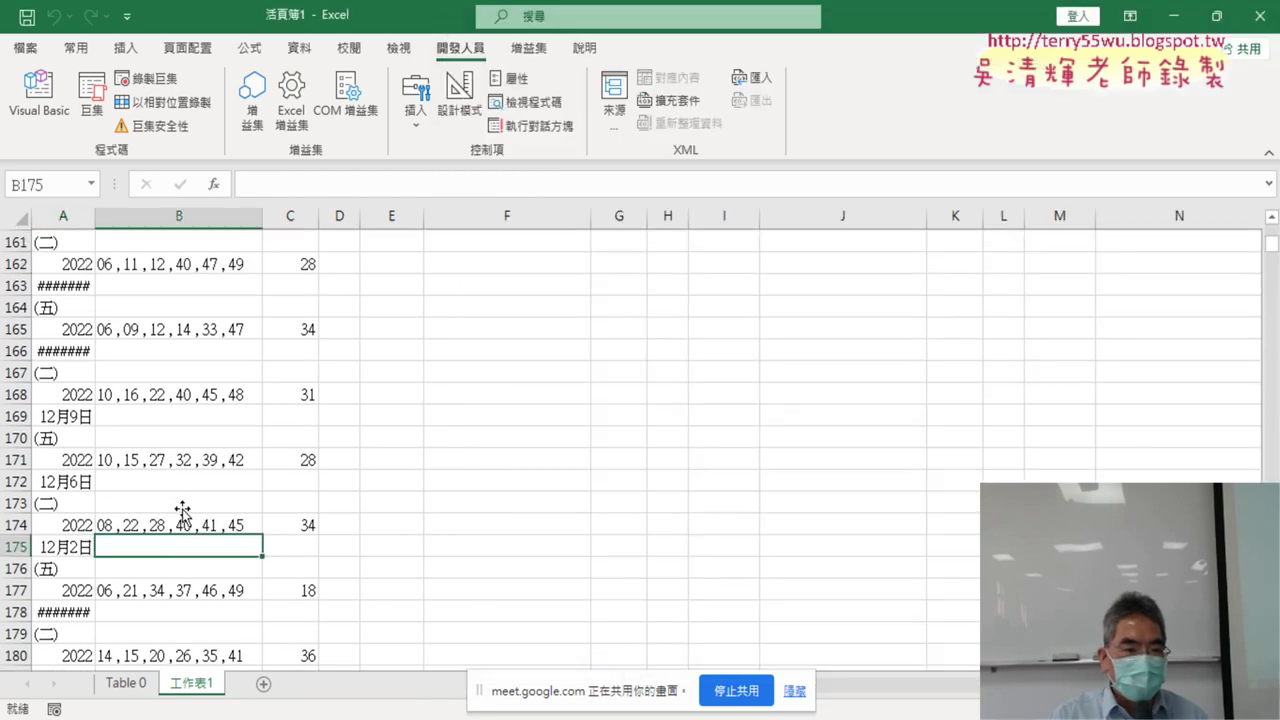
pyautogui.click(60, 308)
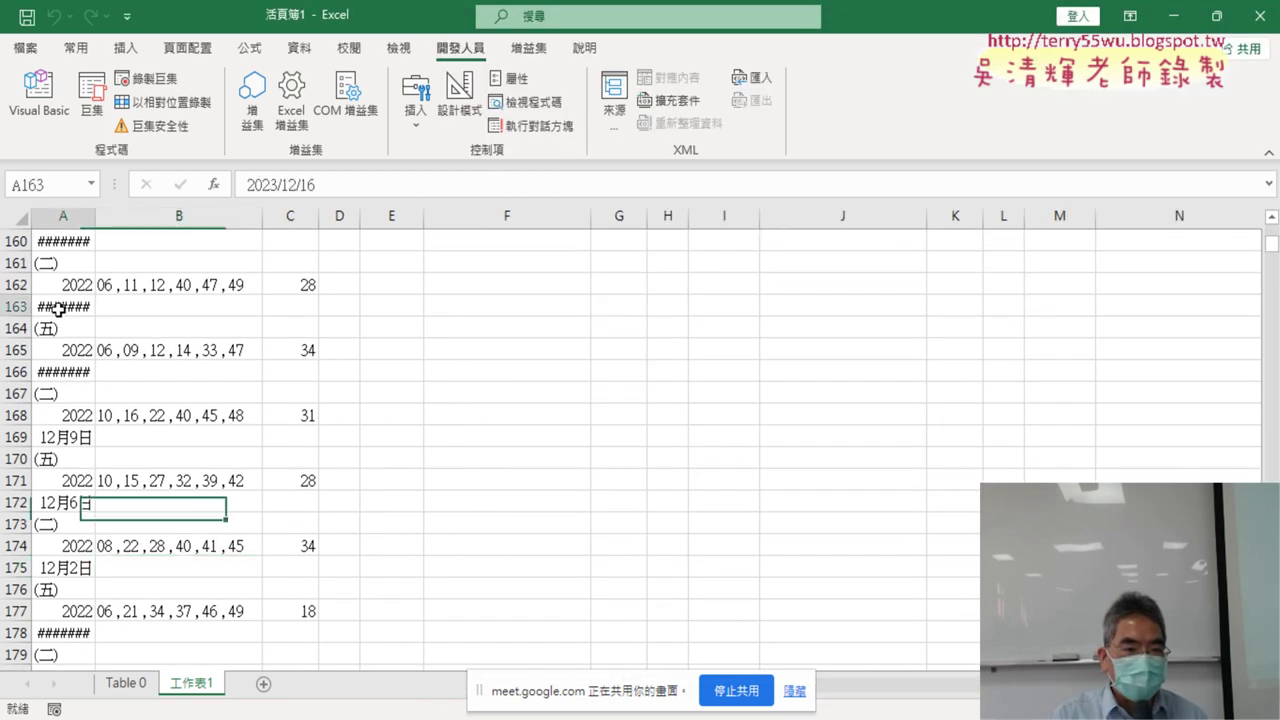
pyautogui.doubleClick(95, 216)
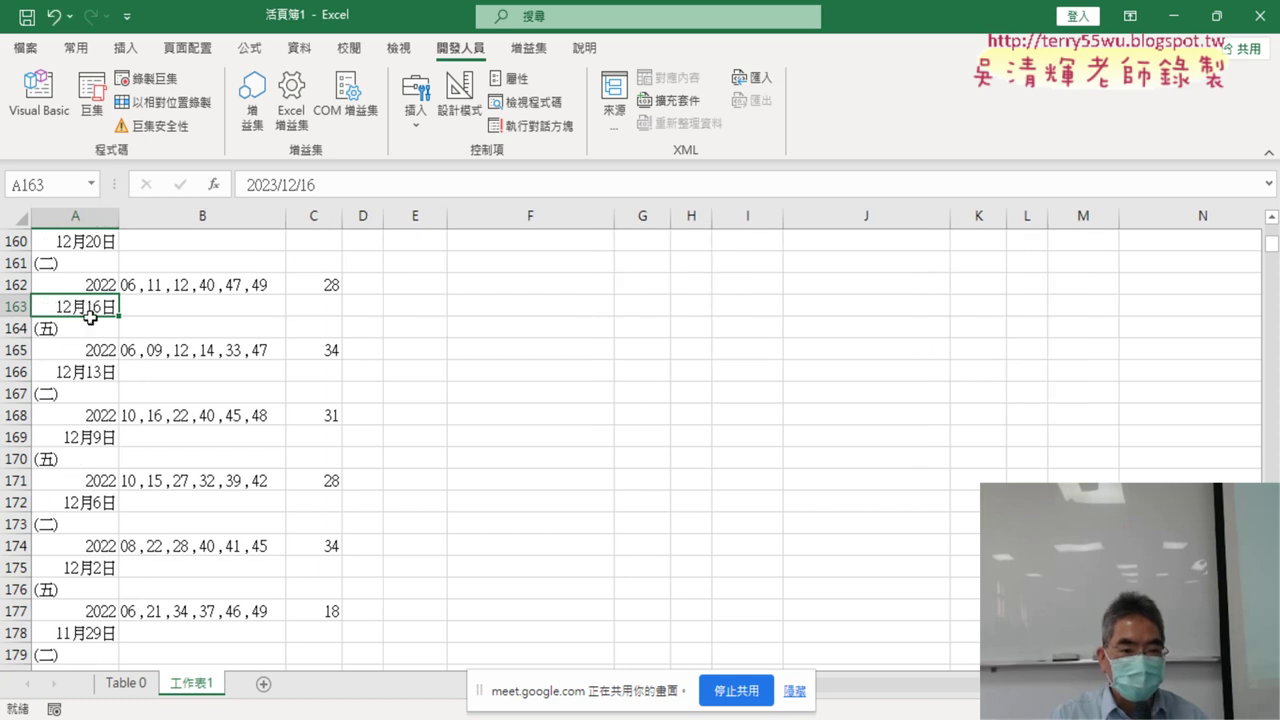
pyautogui.scroll(4, 160, 390)
pyautogui.scroll(4, 192, 405)
pyautogui.scroll(3, 192, 405)
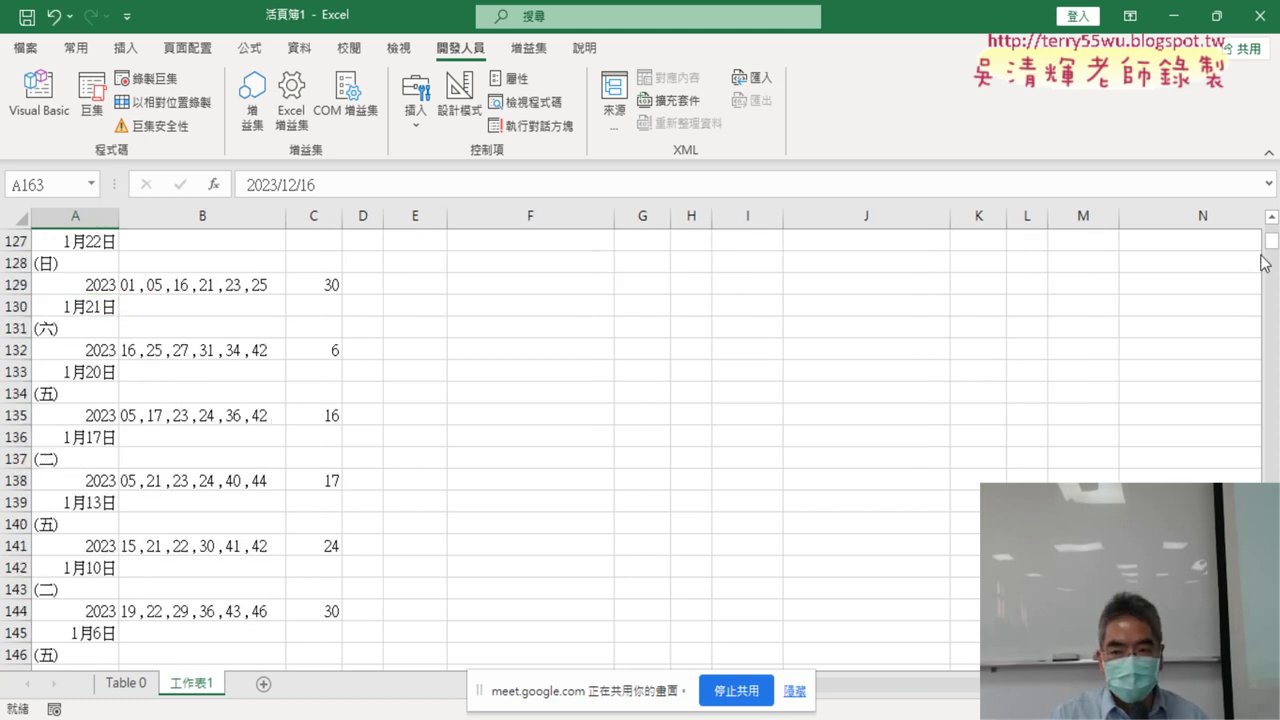
pyautogui.moveTo(1271, 262); pyautogui.dragTo(1271, 238)
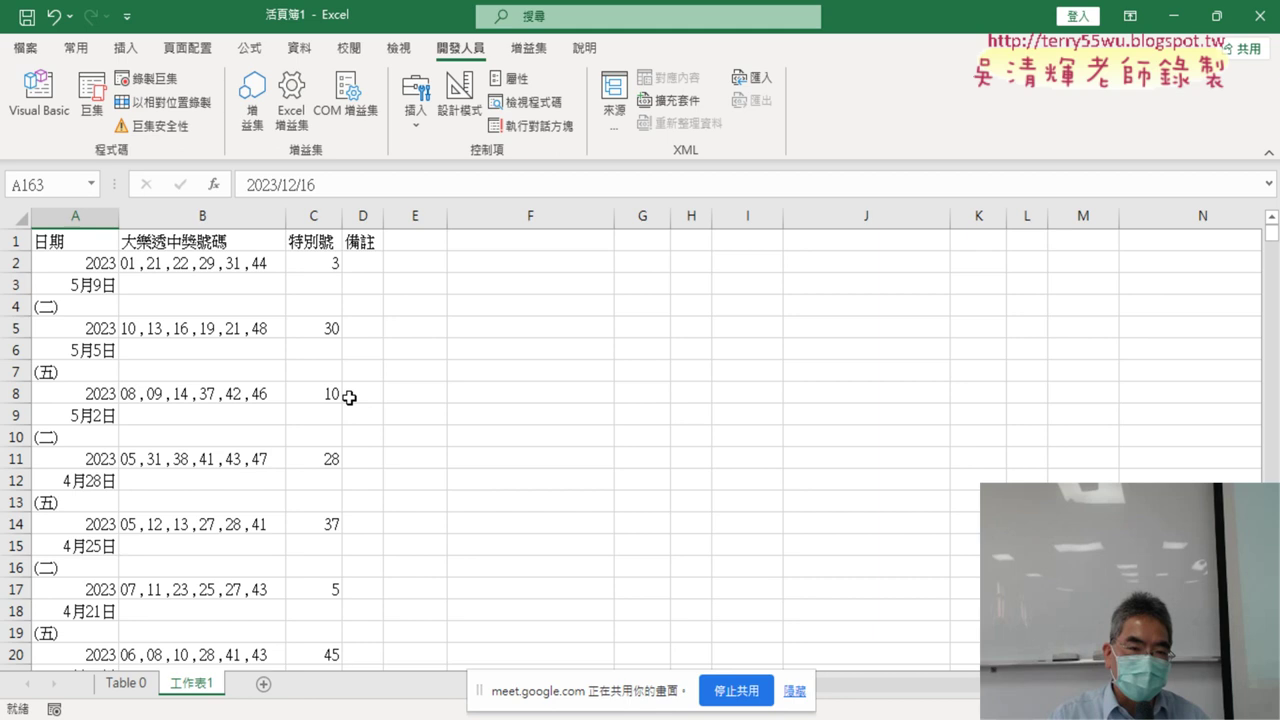
# Select header cells A1:D1, then the repeated header row A92:D92.
pyautogui.click(68, 245)
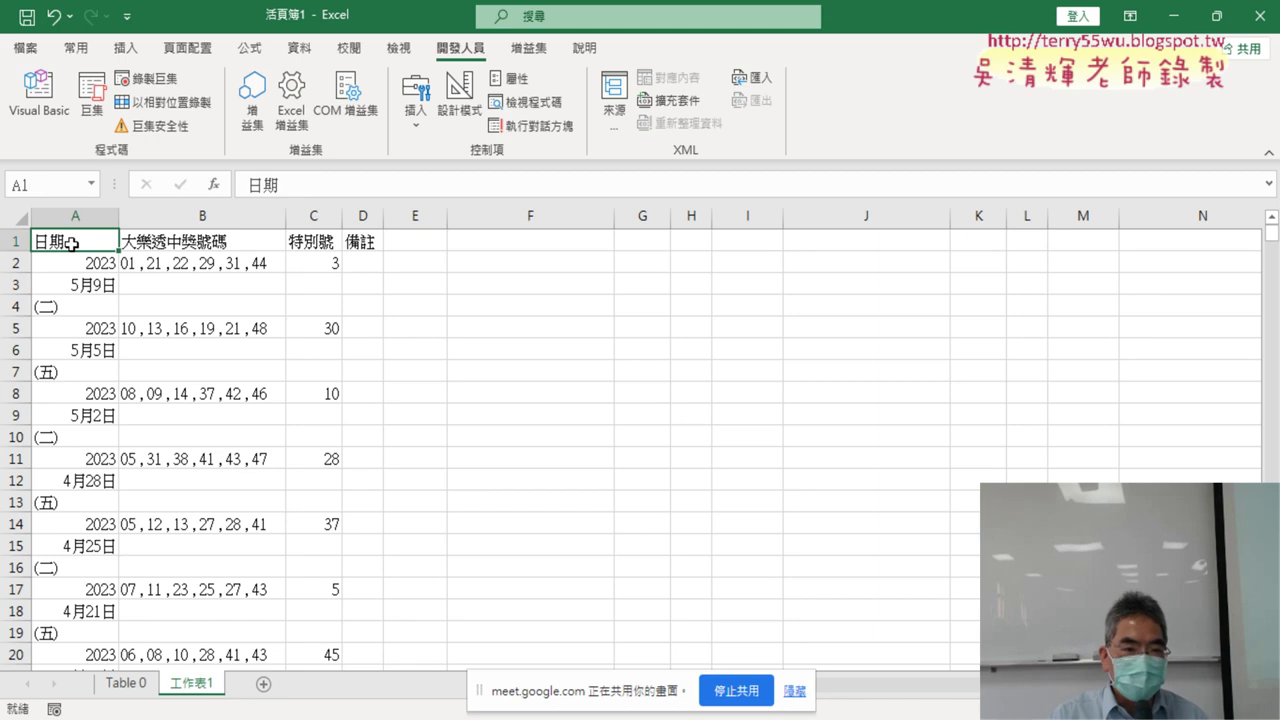
pyautogui.click(15, 241)
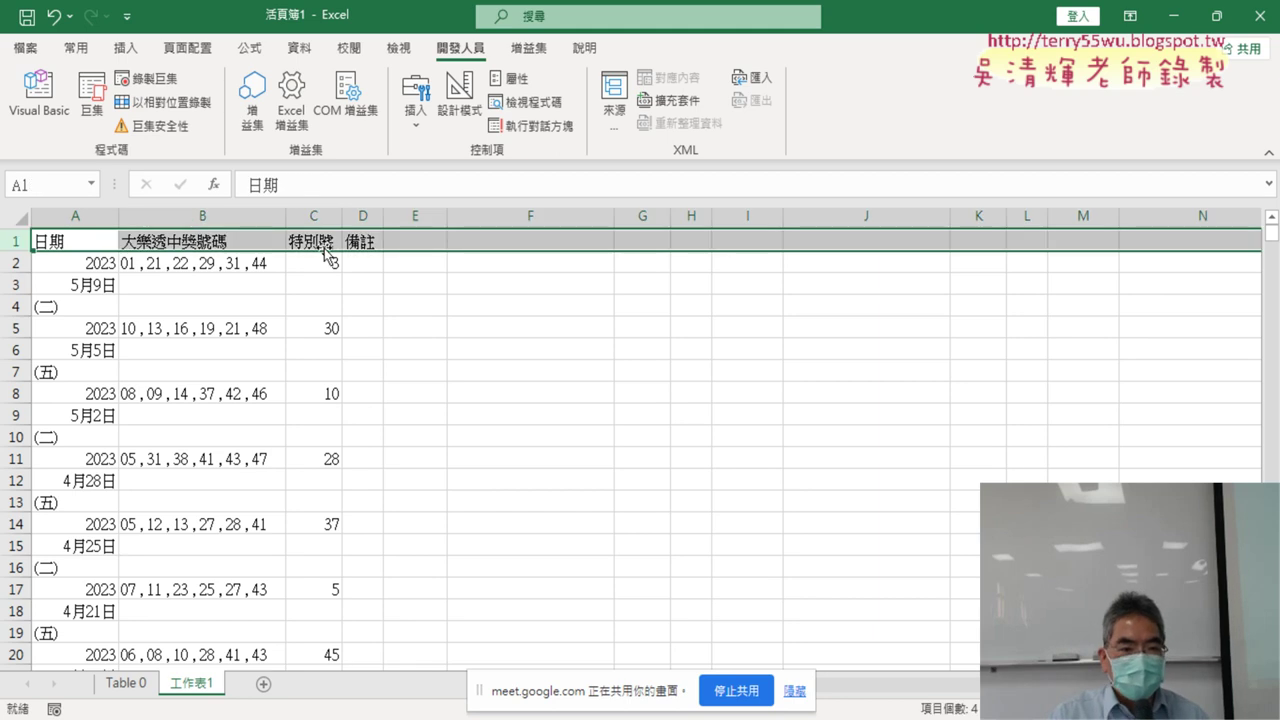
pyautogui.click(245, 241)
pyautogui.click(300, 240)
pyautogui.click(360, 240)
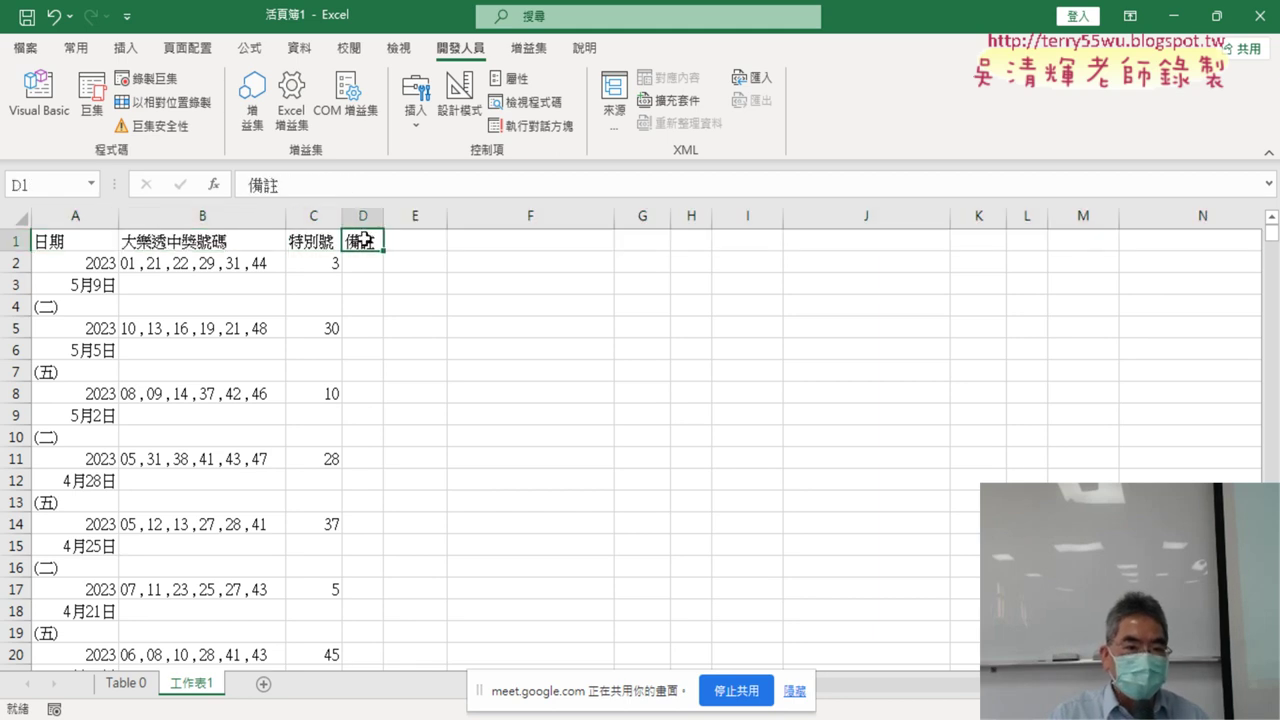
pyautogui.moveTo(365, 240); pyautogui.dragTo(43, 245)
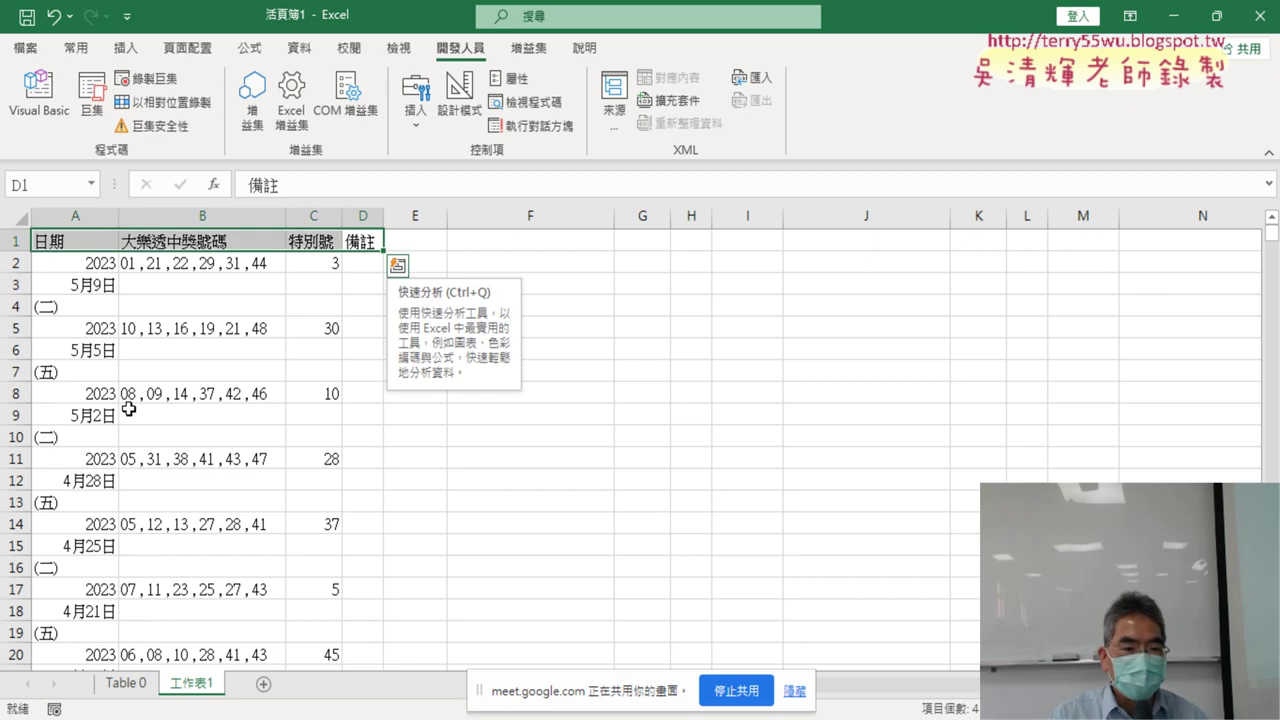
pyautogui.scroll(-8, 128, 409)
pyautogui.scroll(-6, 128, 425)
pyautogui.scroll(-4, 128, 430)
pyautogui.scroll(-5, 129, 435)
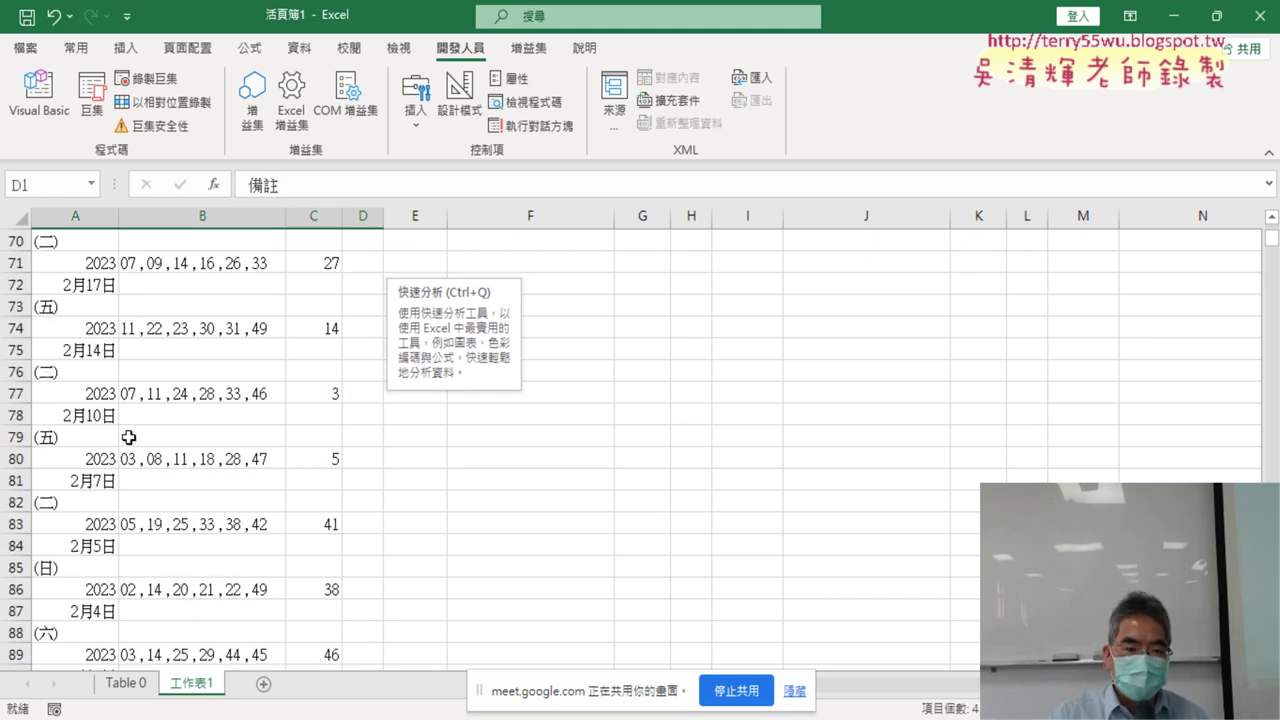
pyautogui.scroll(-4, 129, 437)
pyautogui.moveTo(54, 459); pyautogui.dragTo(345, 461)
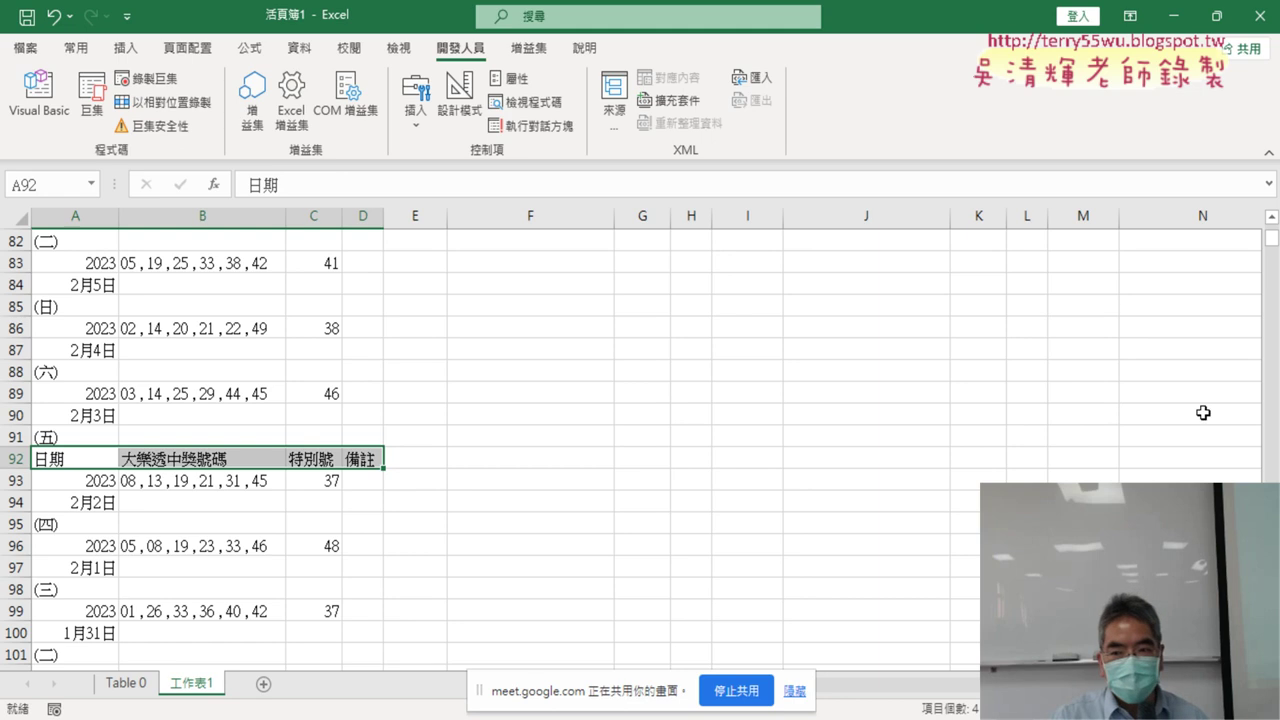
pyautogui.moveTo(1272, 250); pyautogui.dragTo(1272, 232)
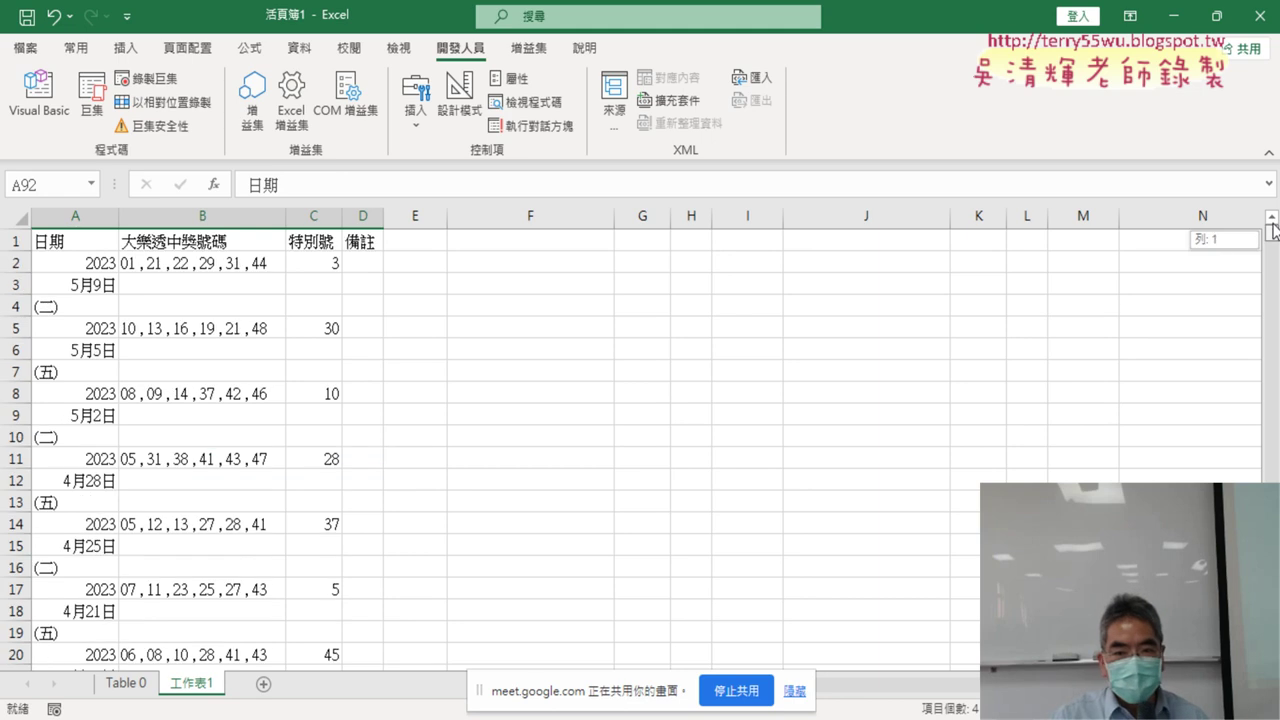
pyautogui.moveTo(97, 284); pyautogui.dragTo(83, 310)
pyautogui.click(86, 265)
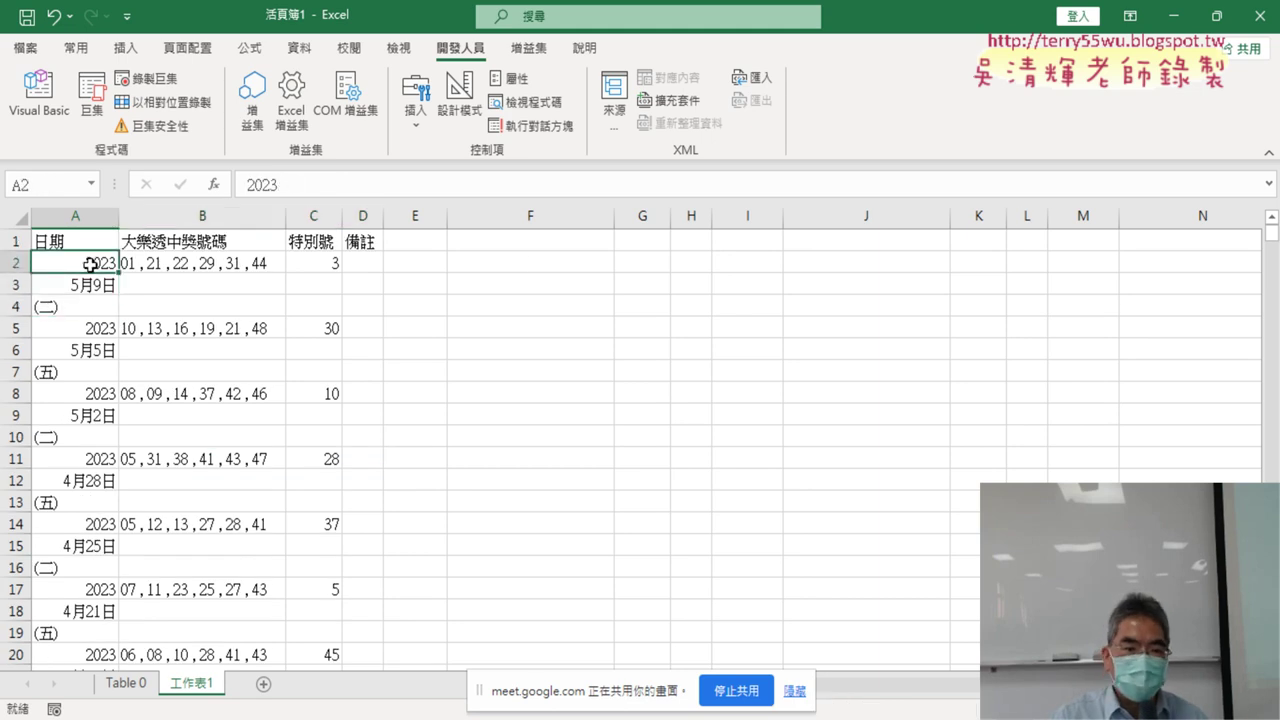
pyautogui.click(85, 286)
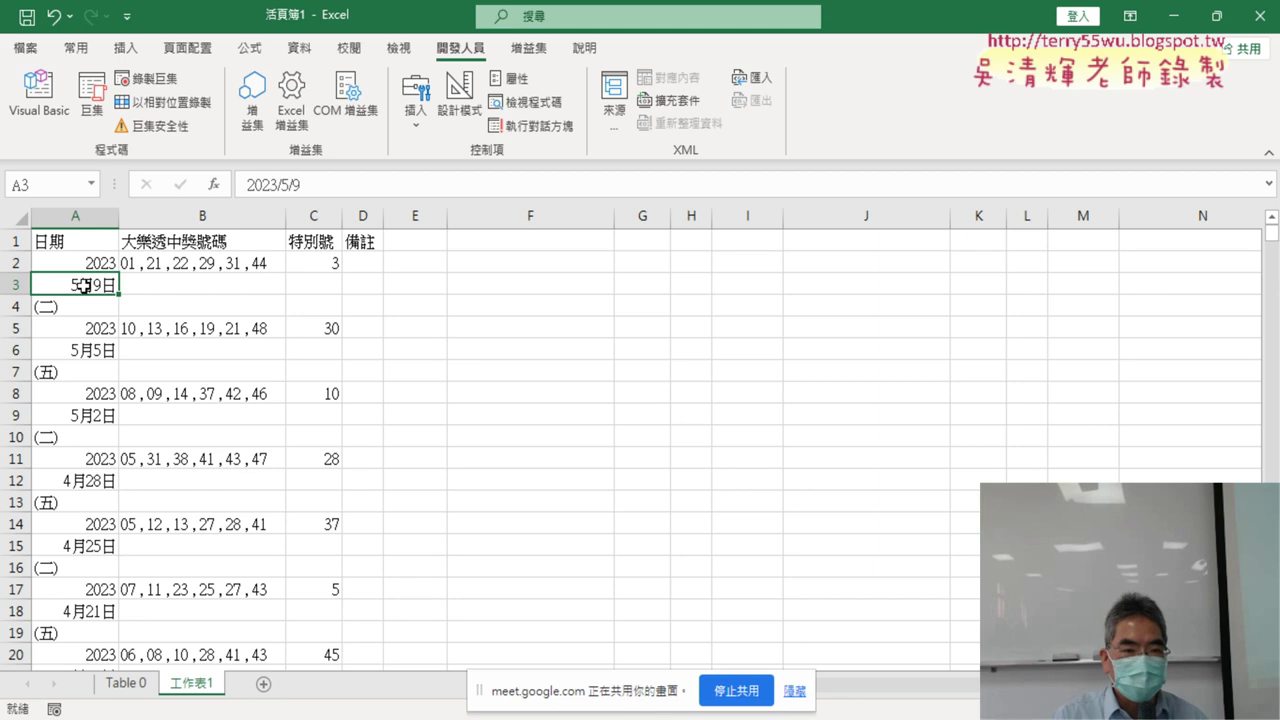
pyautogui.click(82, 309)
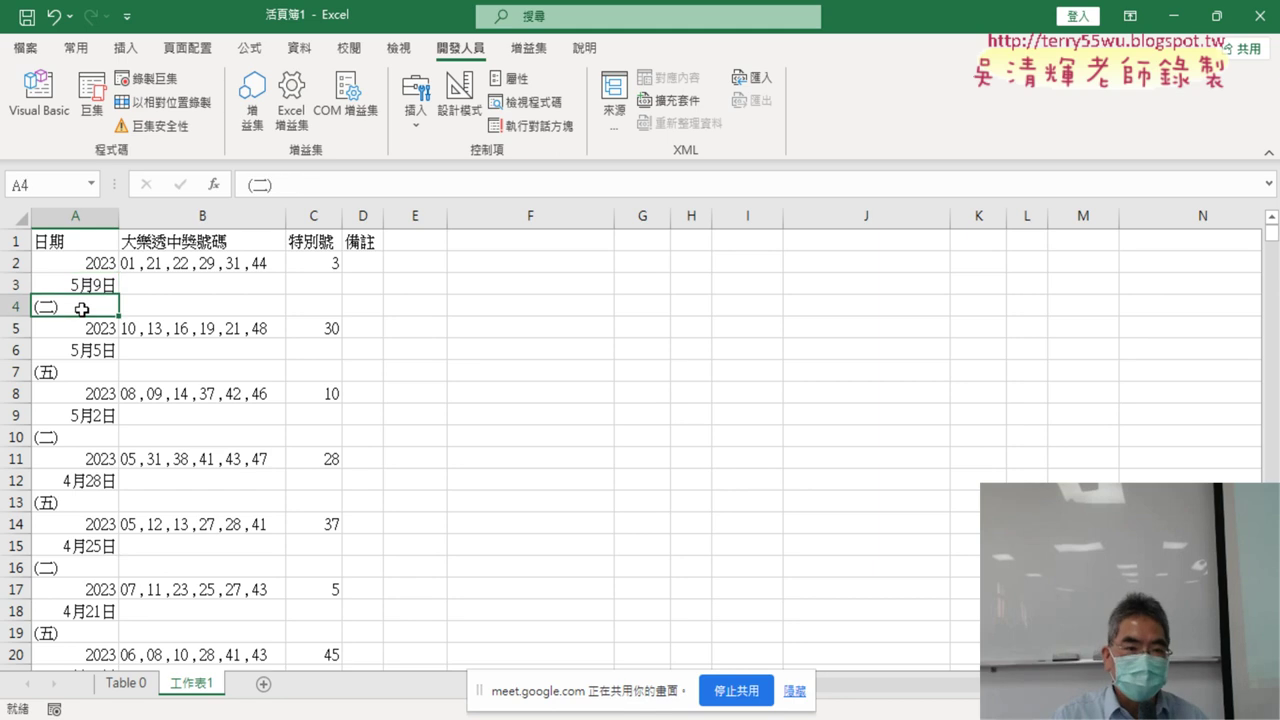
pyautogui.moveTo(14, 285); pyautogui.dragTo(14, 306)
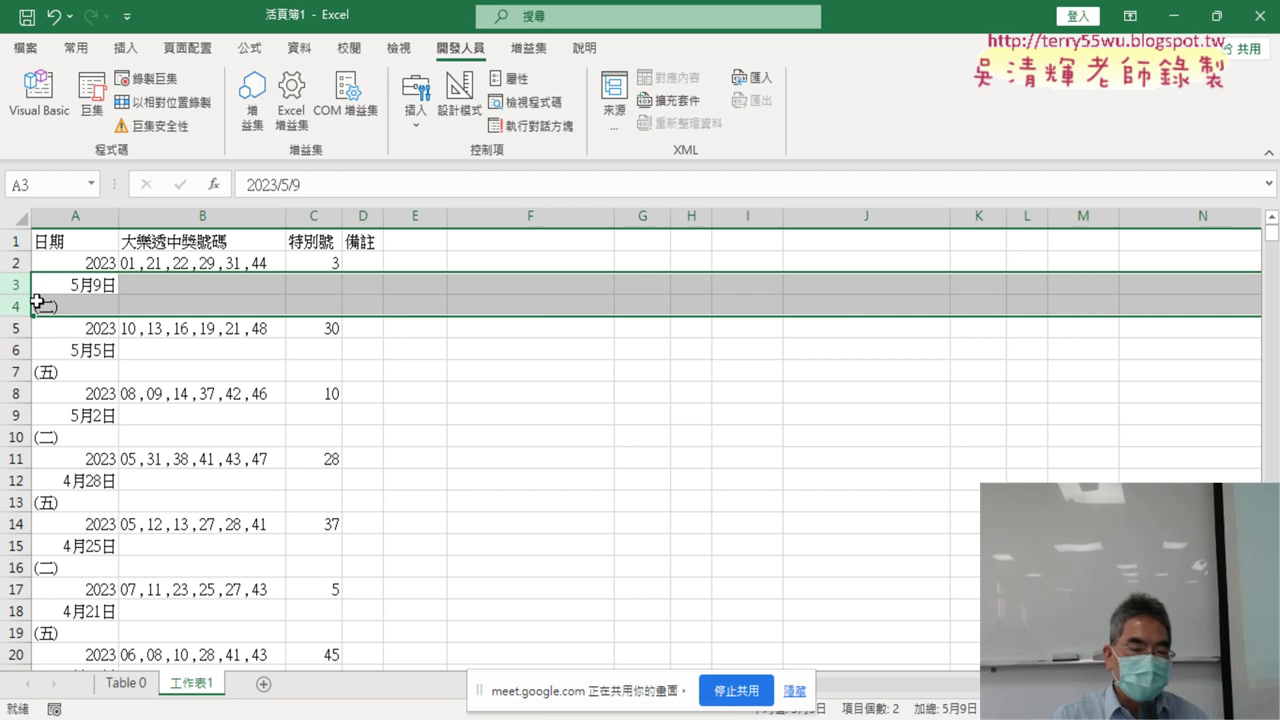
pyautogui.click(94, 264)
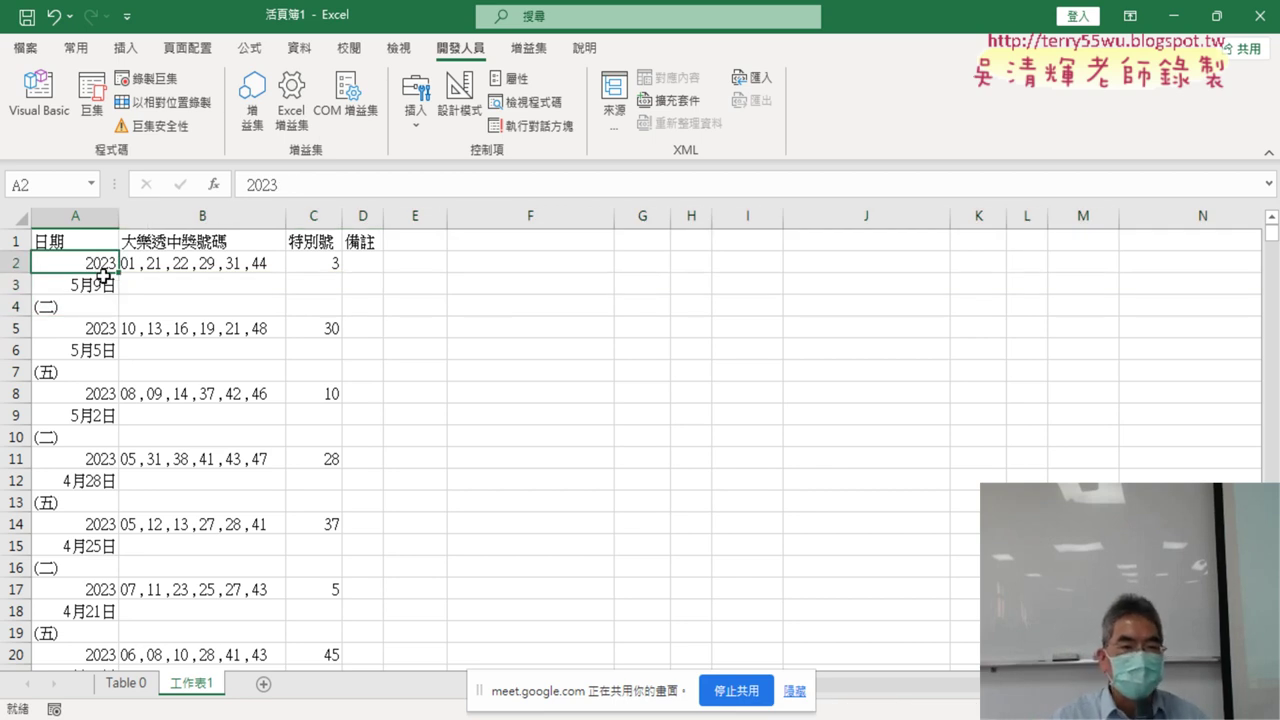
pyautogui.moveTo(175, 266); pyautogui.dragTo(320, 264)
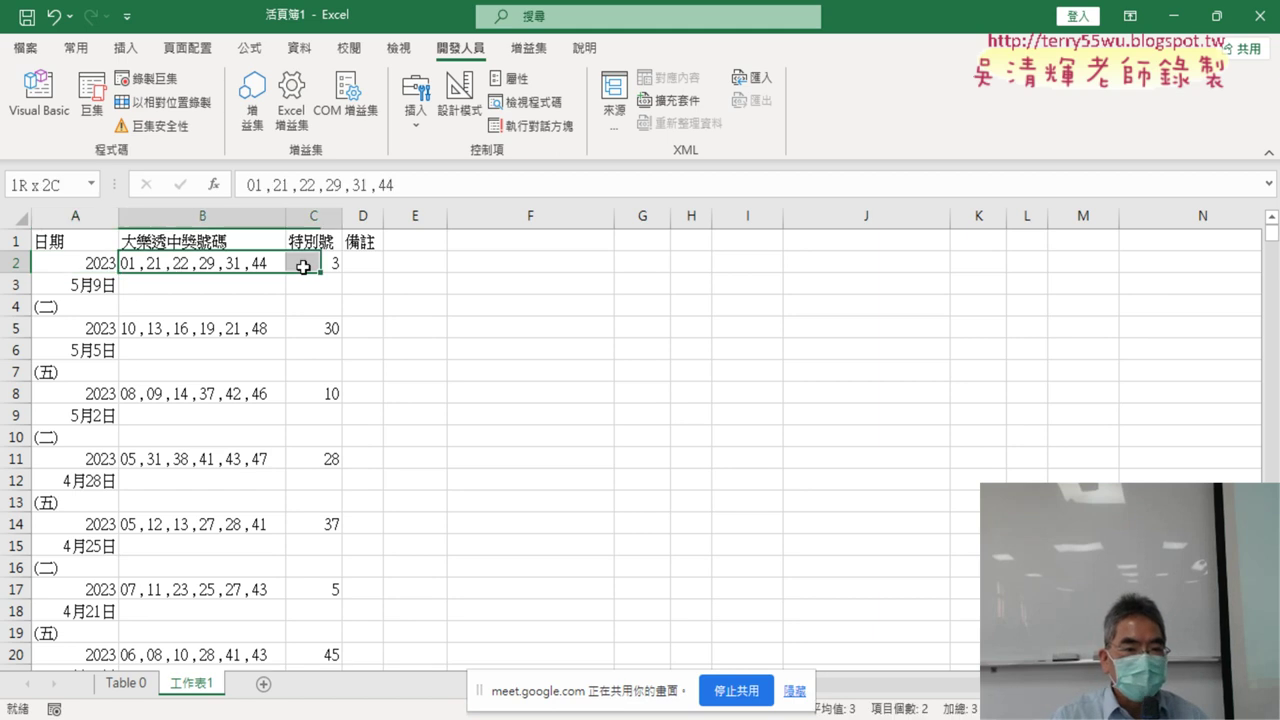
pyautogui.click(103, 262)
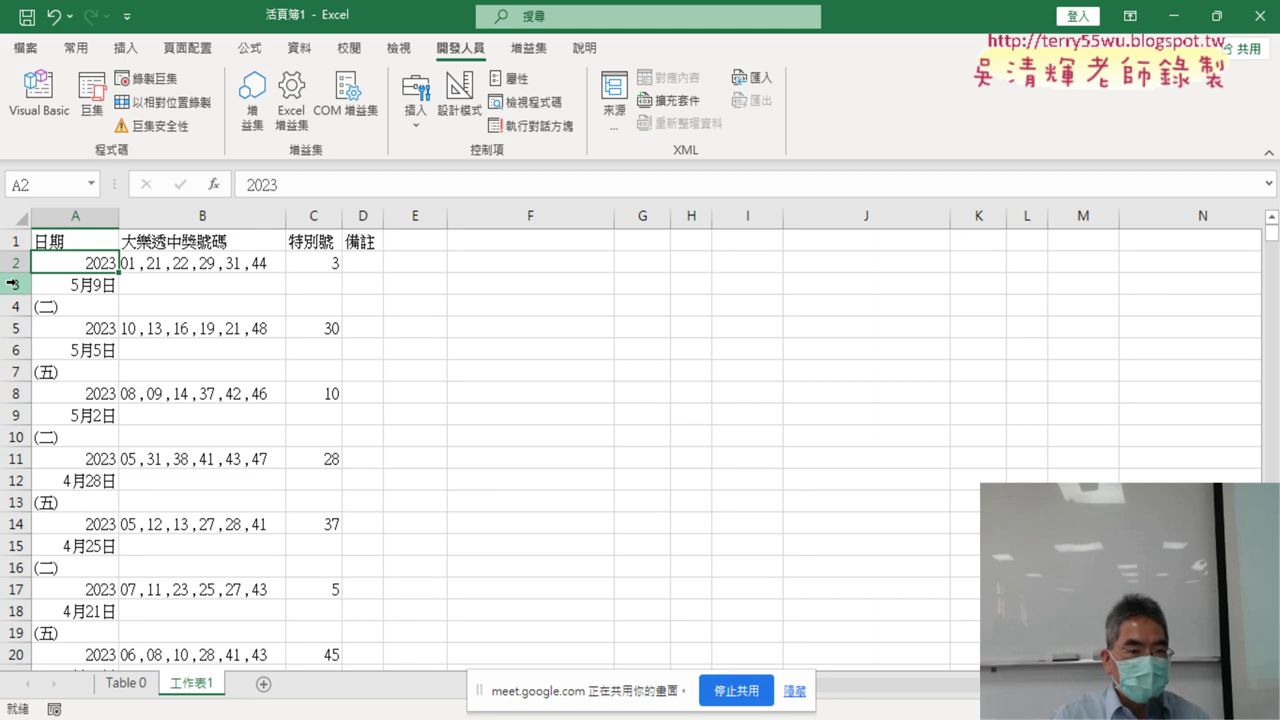
pyautogui.moveTo(13, 284); pyautogui.dragTo(18, 303)
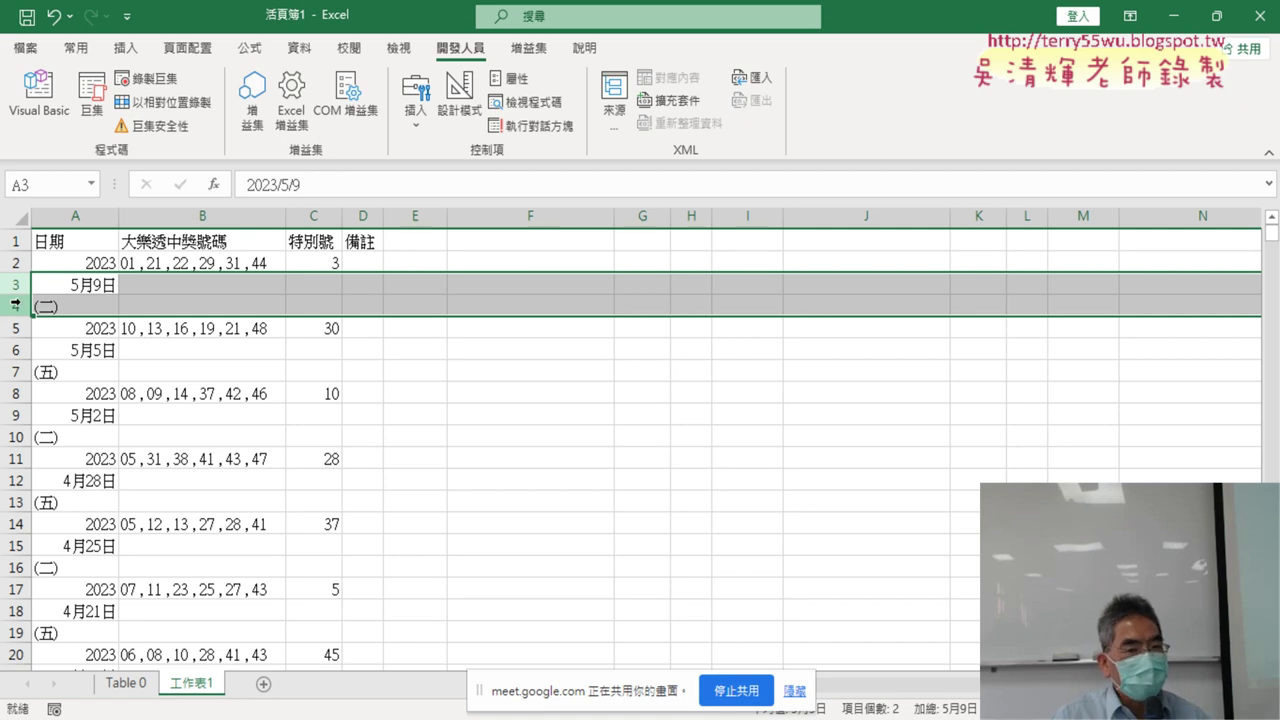
pyautogui.moveTo(15, 284); pyautogui.dragTo(20, 305)
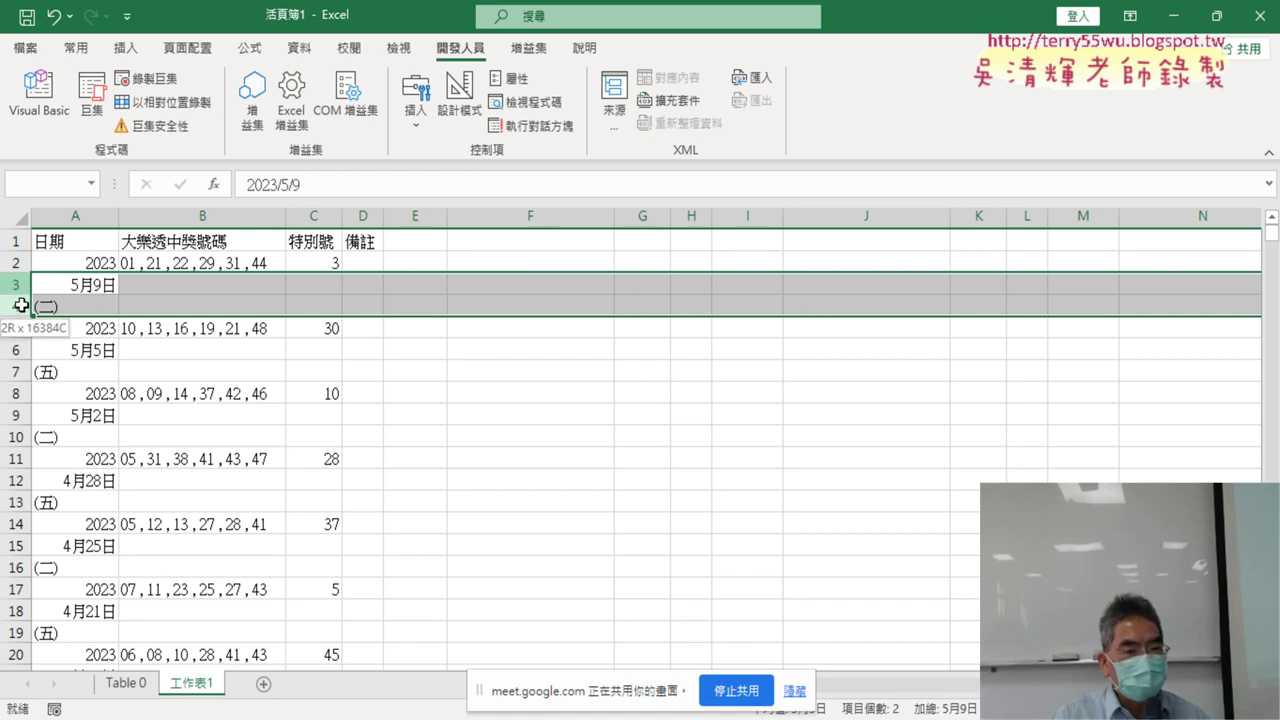
pyautogui.rightClick(186, 289)
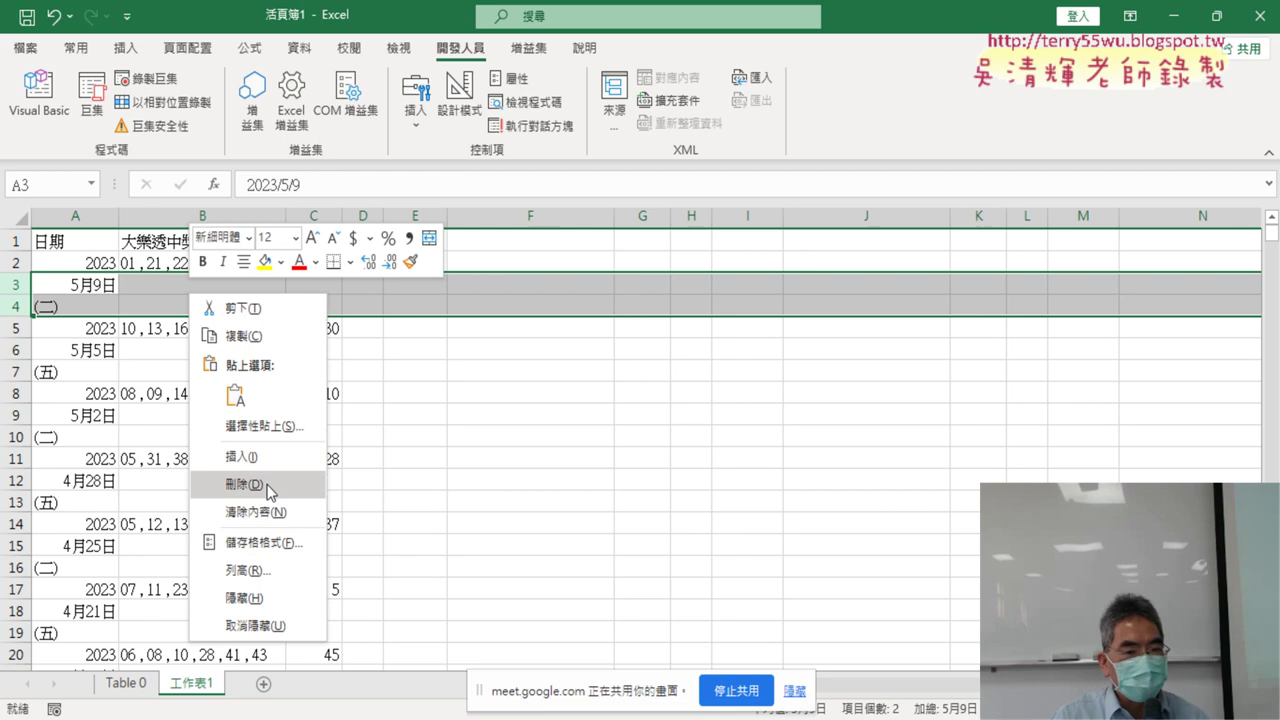
pyautogui.click(21, 365)
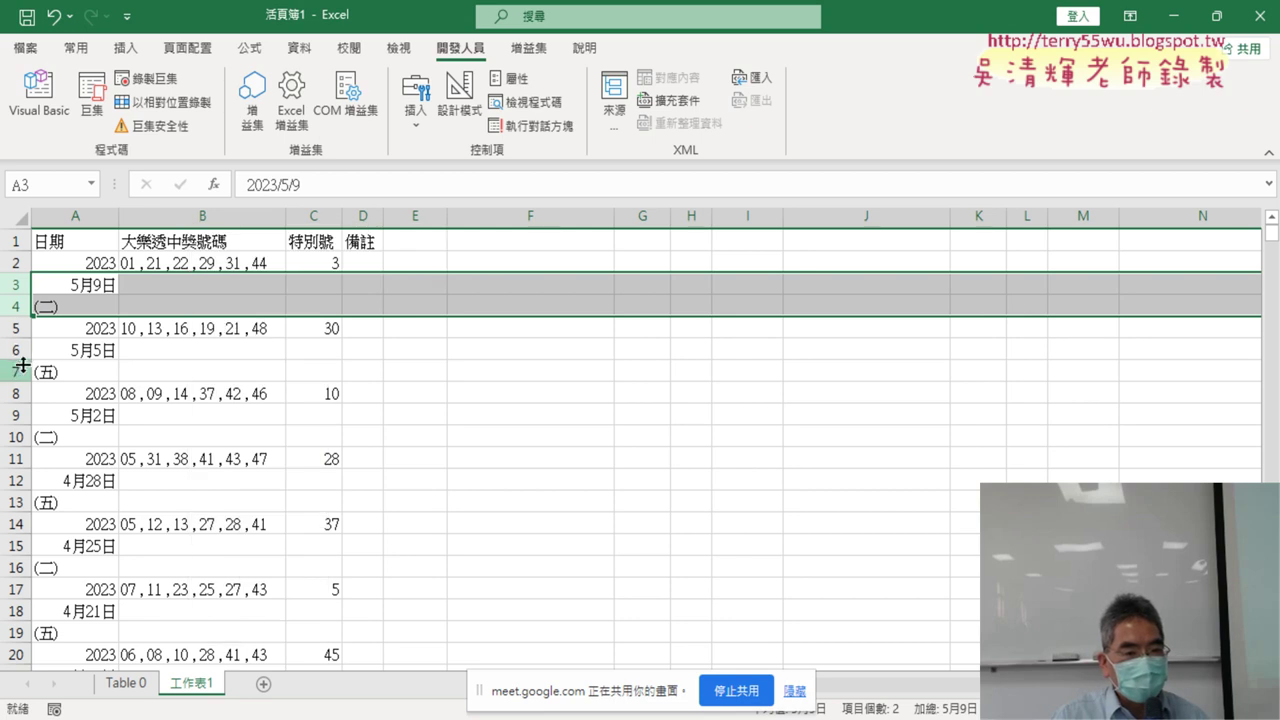
pyautogui.moveTo(21, 361); pyautogui.dragTo(21, 363)
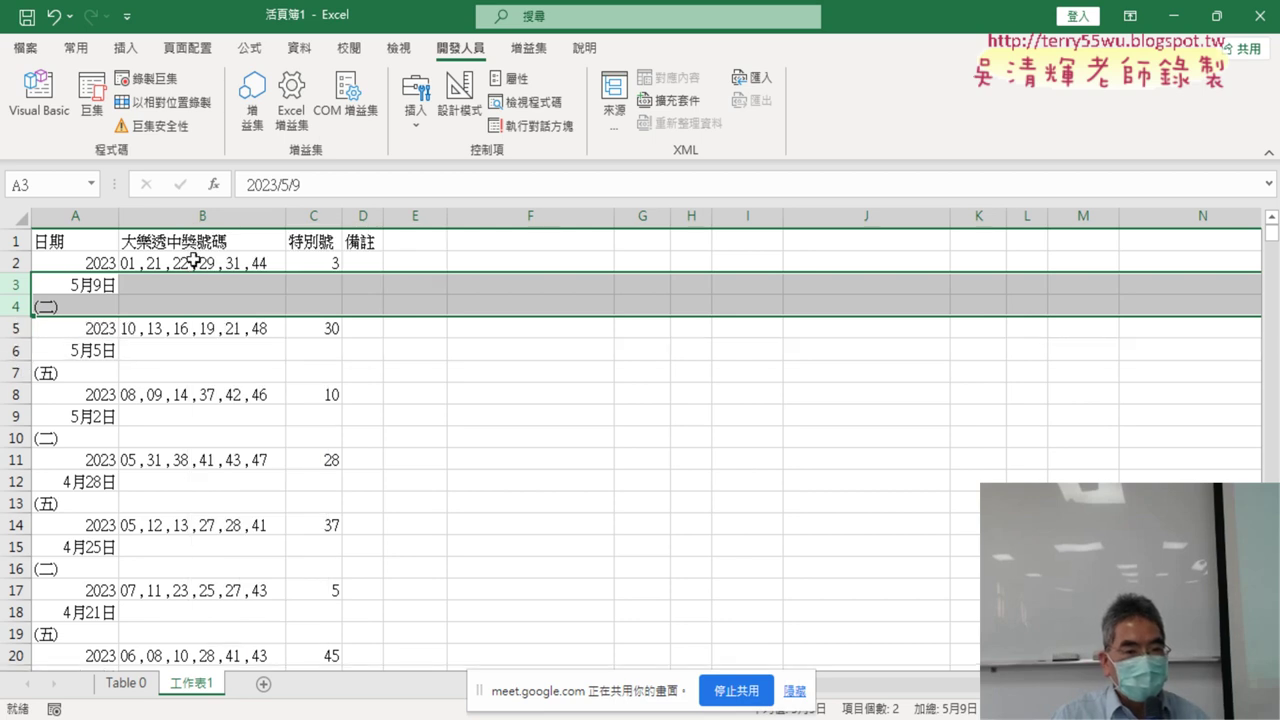
pyautogui.click(14, 238)
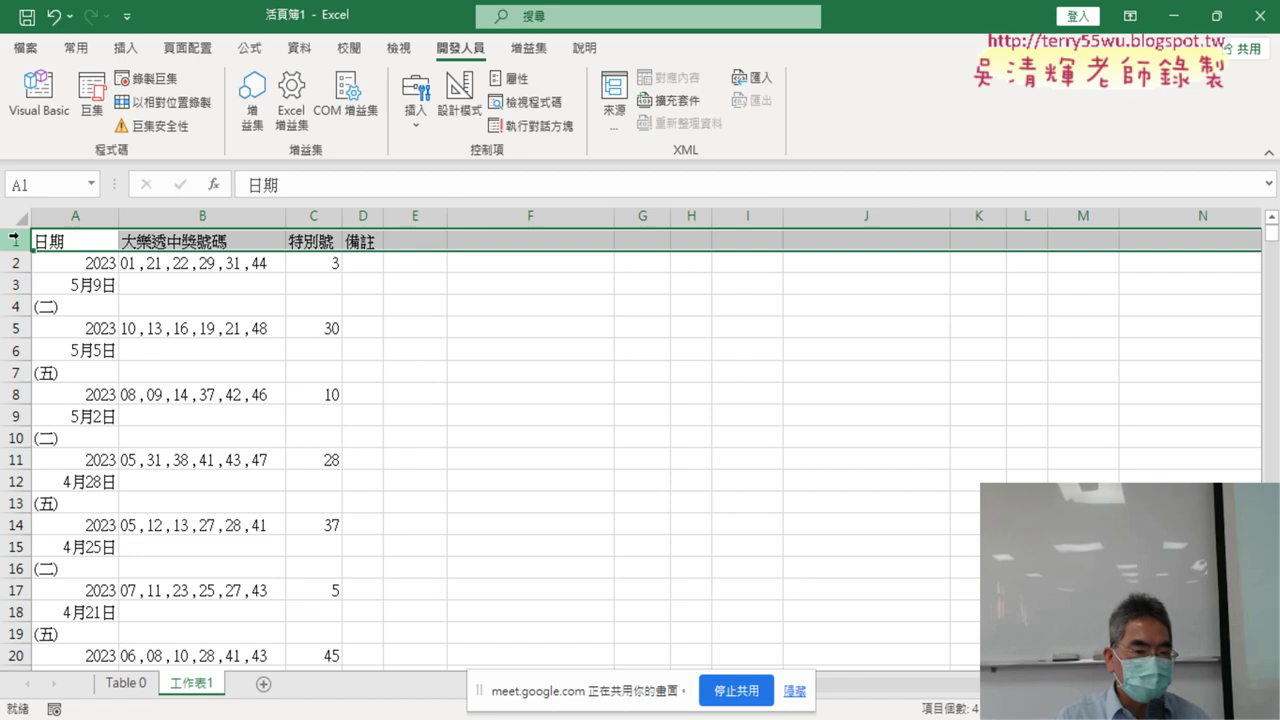
pyautogui.click(76, 241)
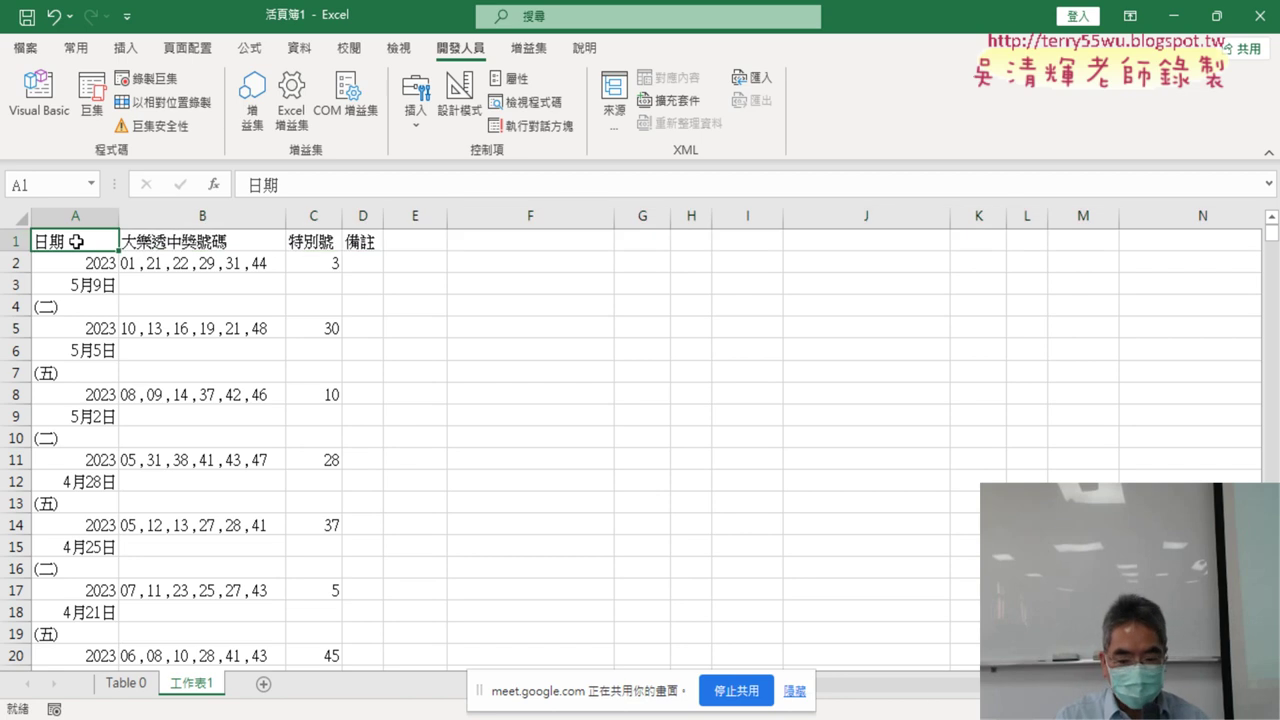
pyautogui.hotkey('ctrl', 'Down')
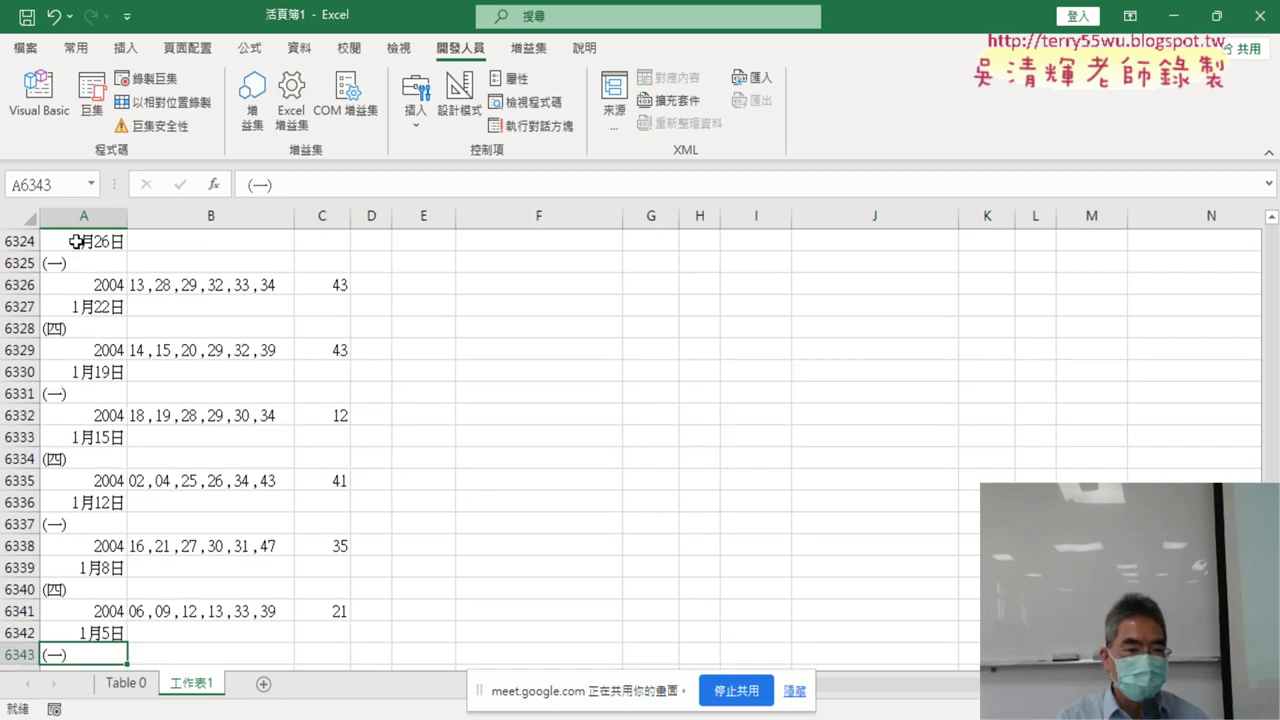
pyautogui.hotkey('ctrl', 'Up')
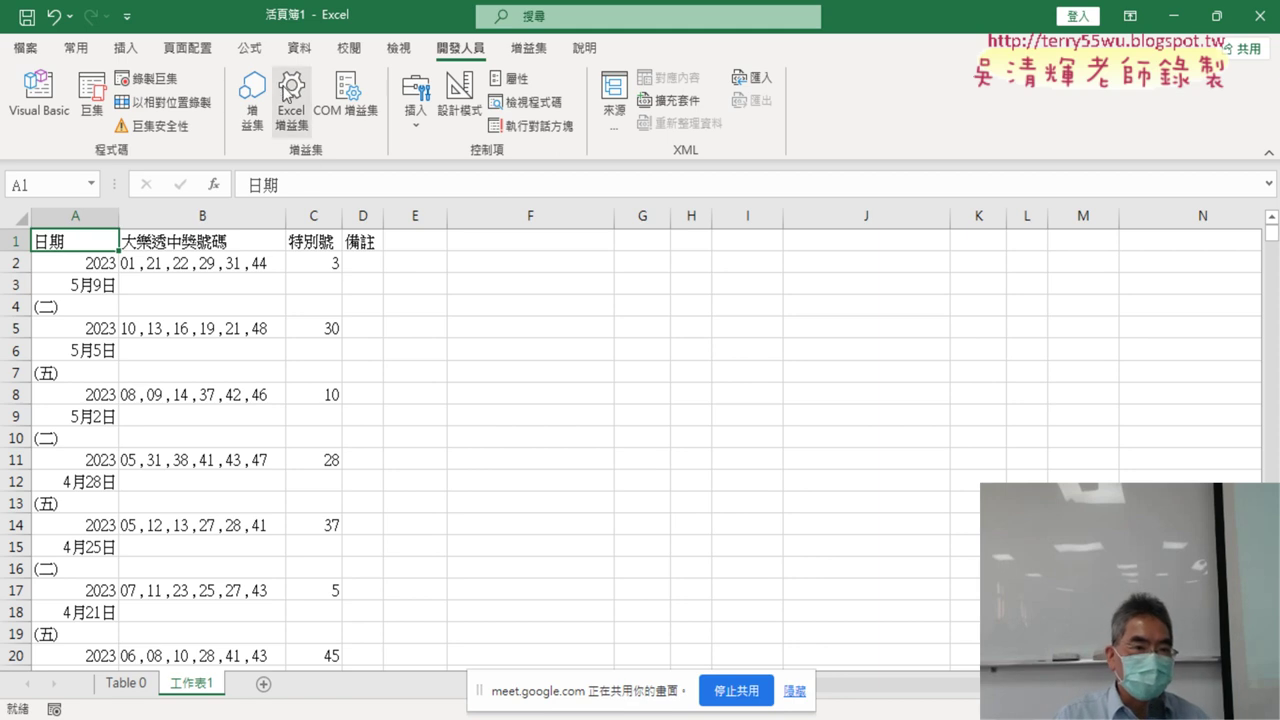
# Sort the sheet ascending by column A and check the first sorted year in A2.
pyautogui.click(299, 48)
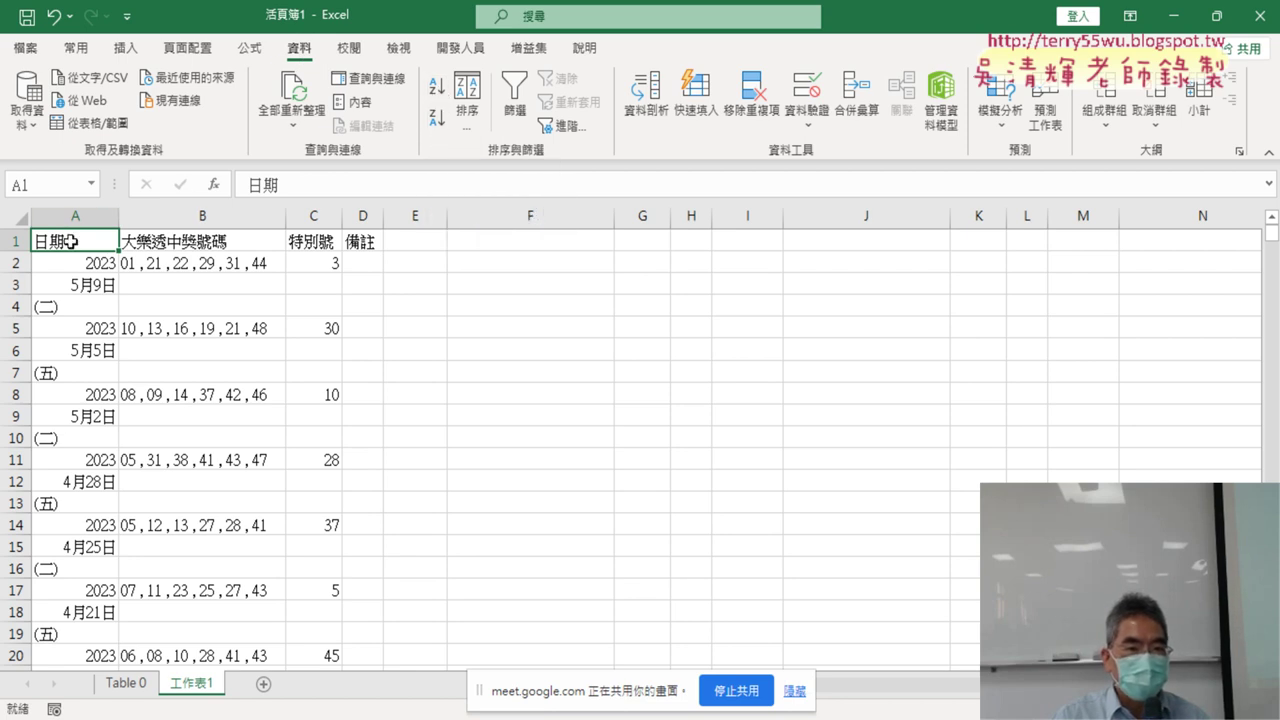
pyautogui.click(438, 88)
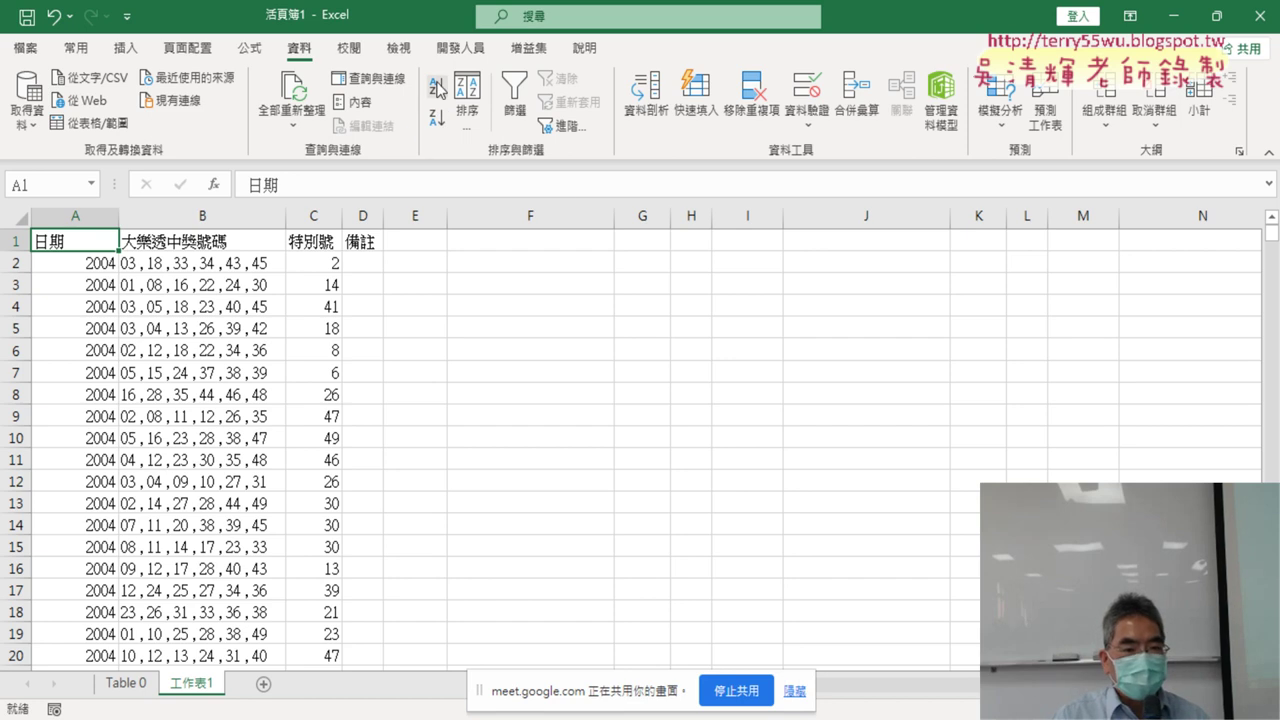
pyautogui.click(77, 264)
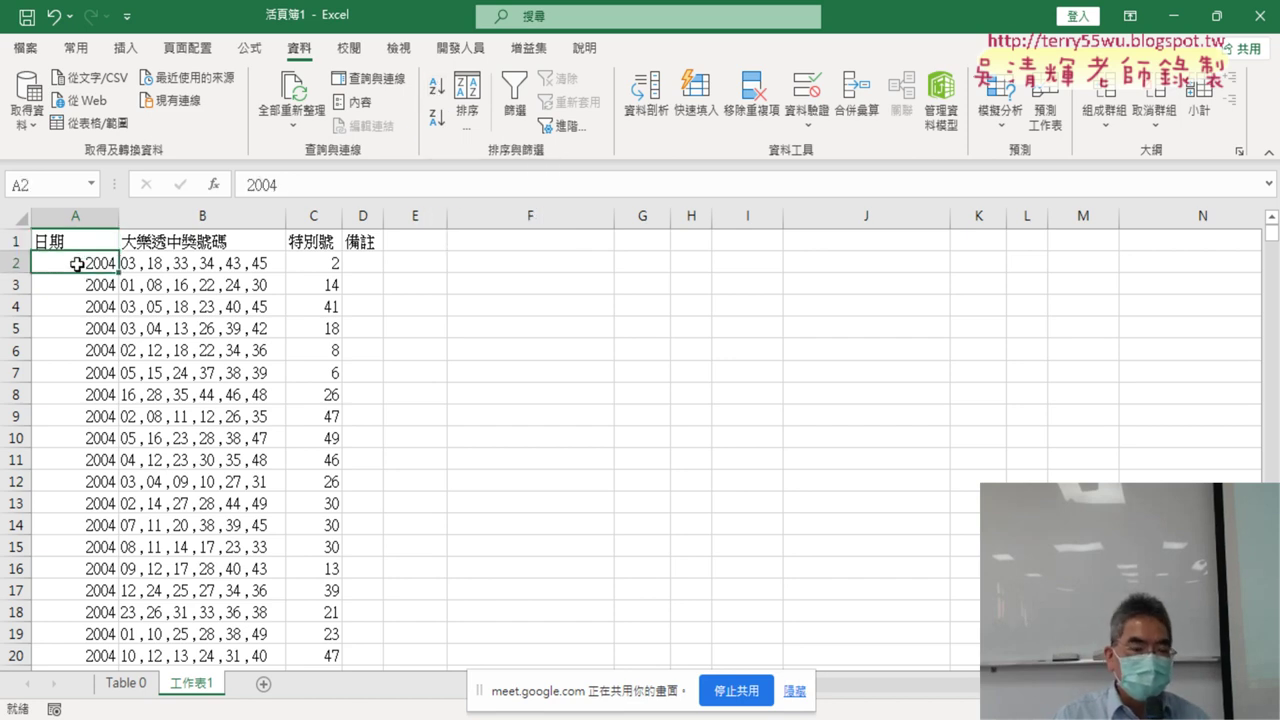
# Find where the draw rows end in column B (row 2092) and where the date rows end in column A.
pyautogui.click(216, 240)
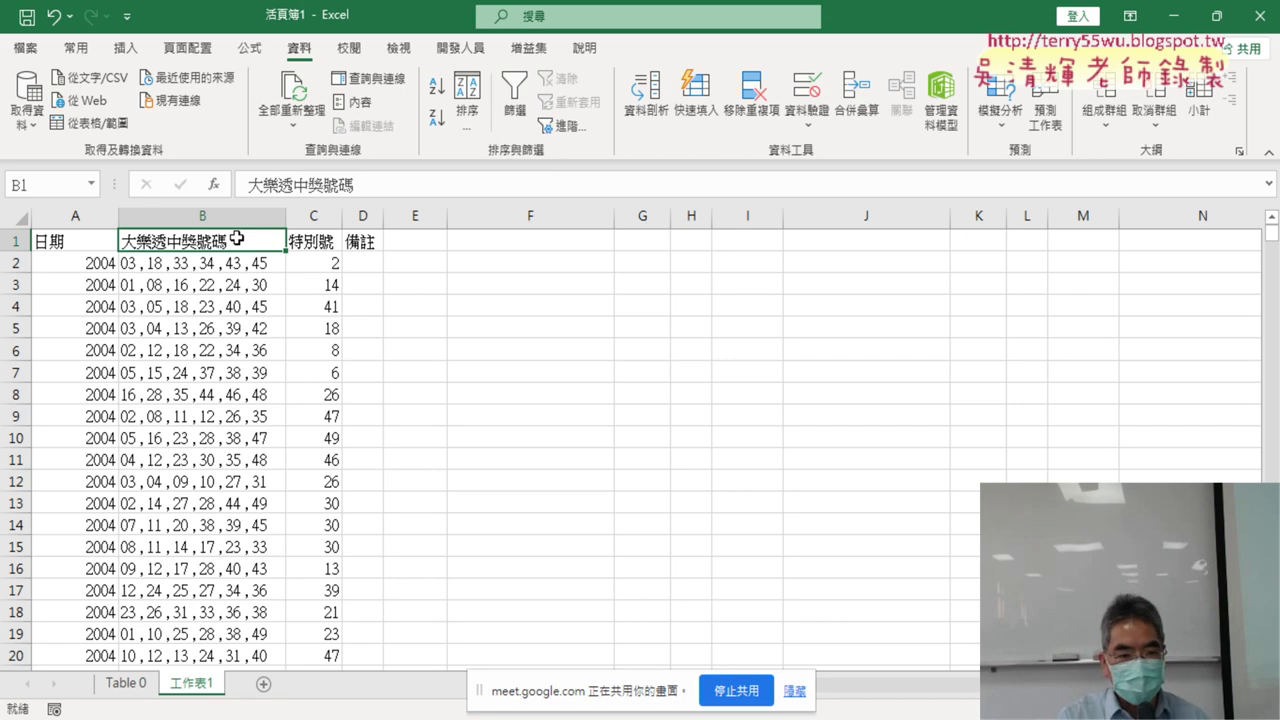
pyautogui.hotkey('ctrl', 'Down')
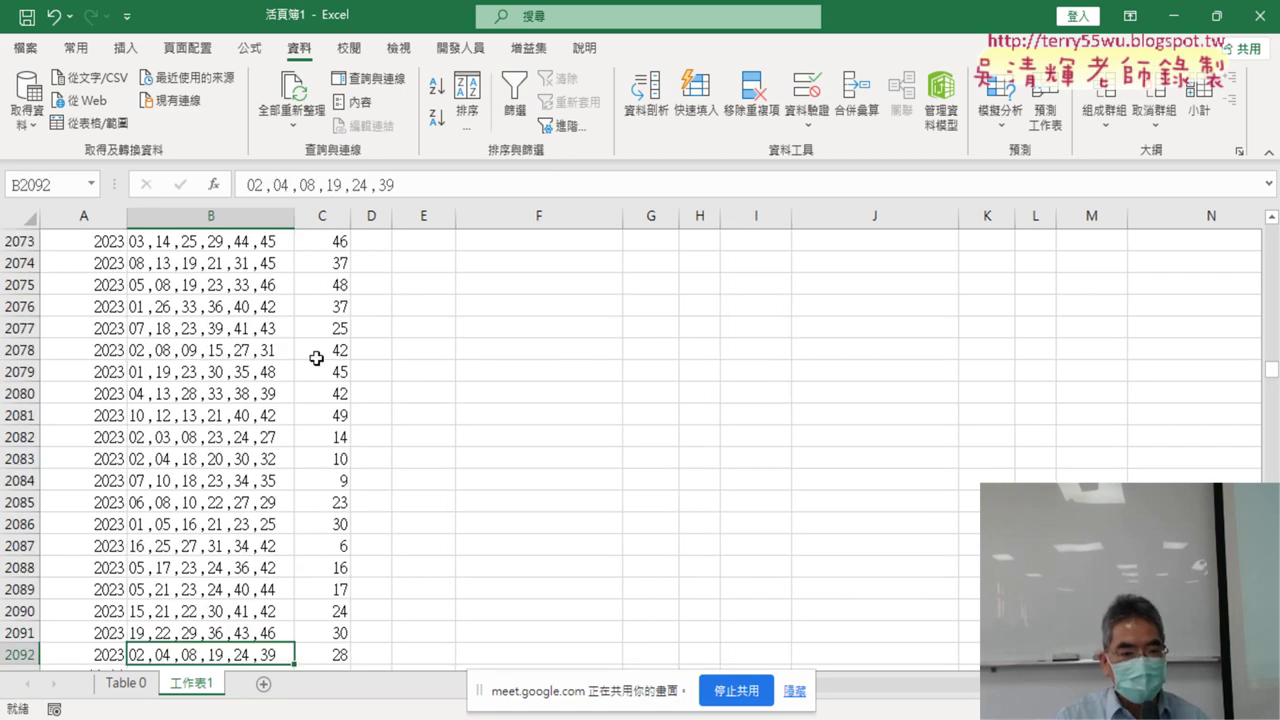
pyautogui.scroll(-2, 316, 358)
pyautogui.scroll(-2, 380, 372)
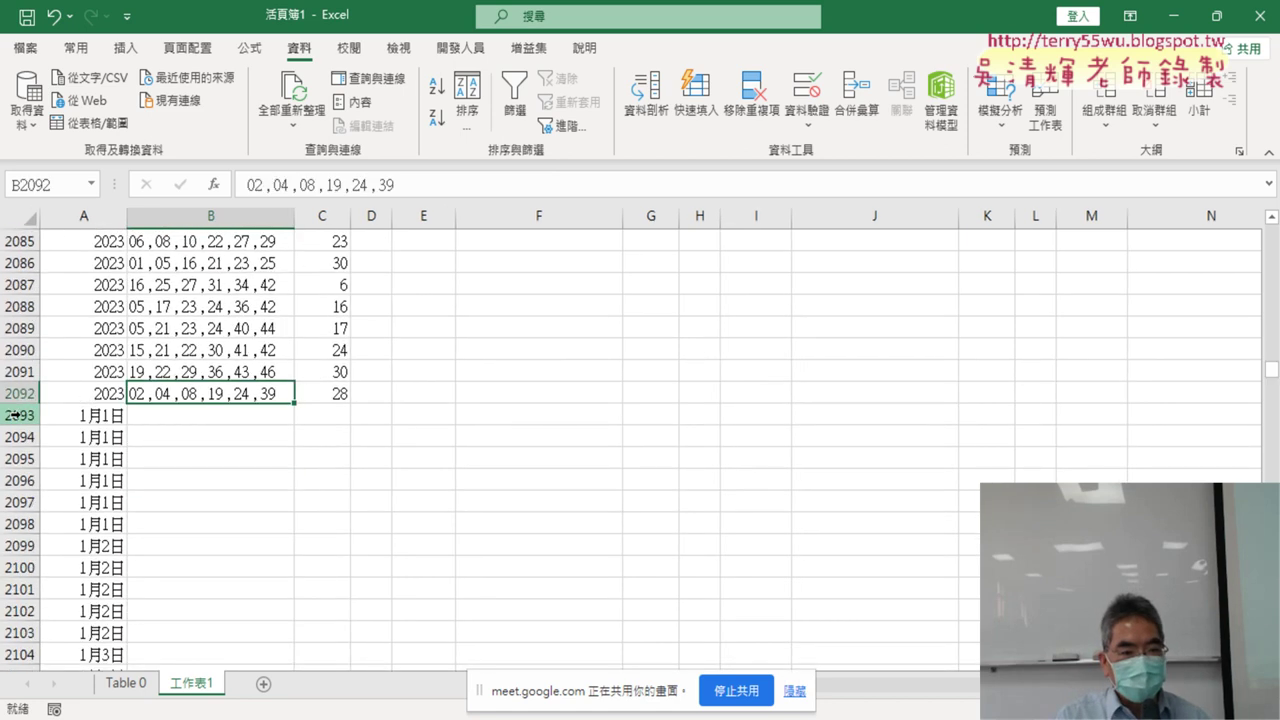
pyautogui.click(14, 414)
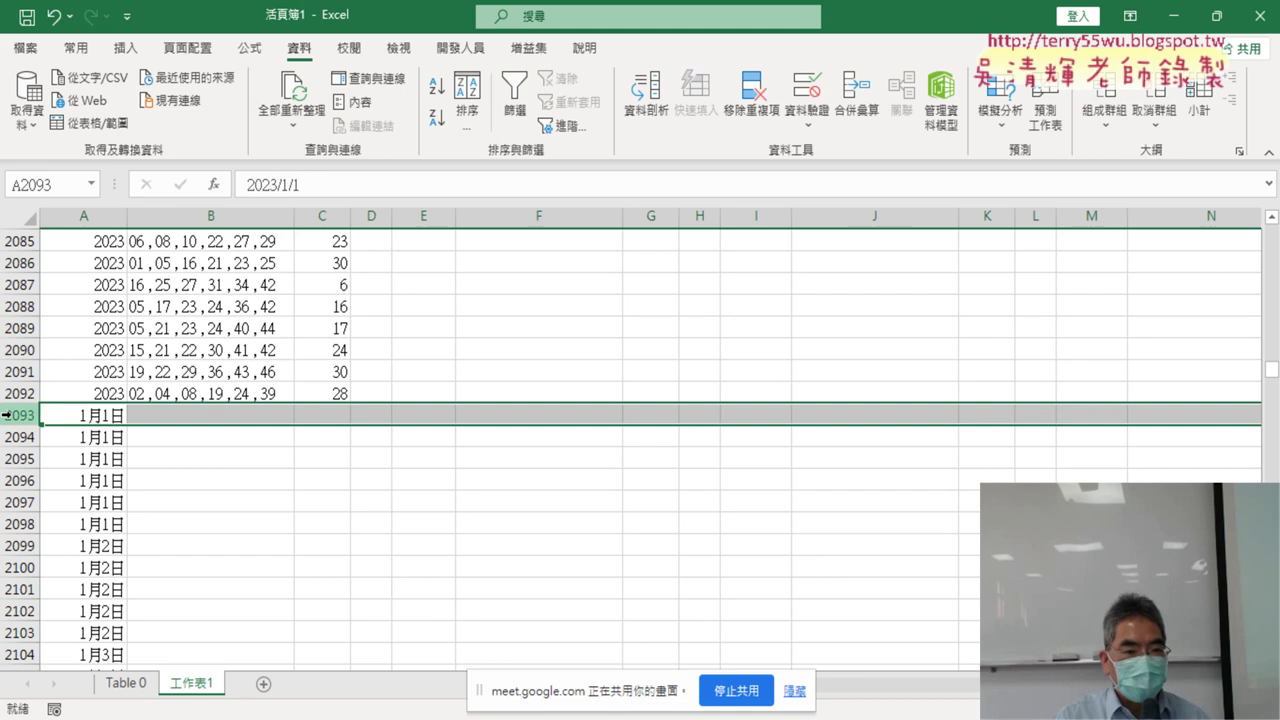
pyautogui.click(86, 414)
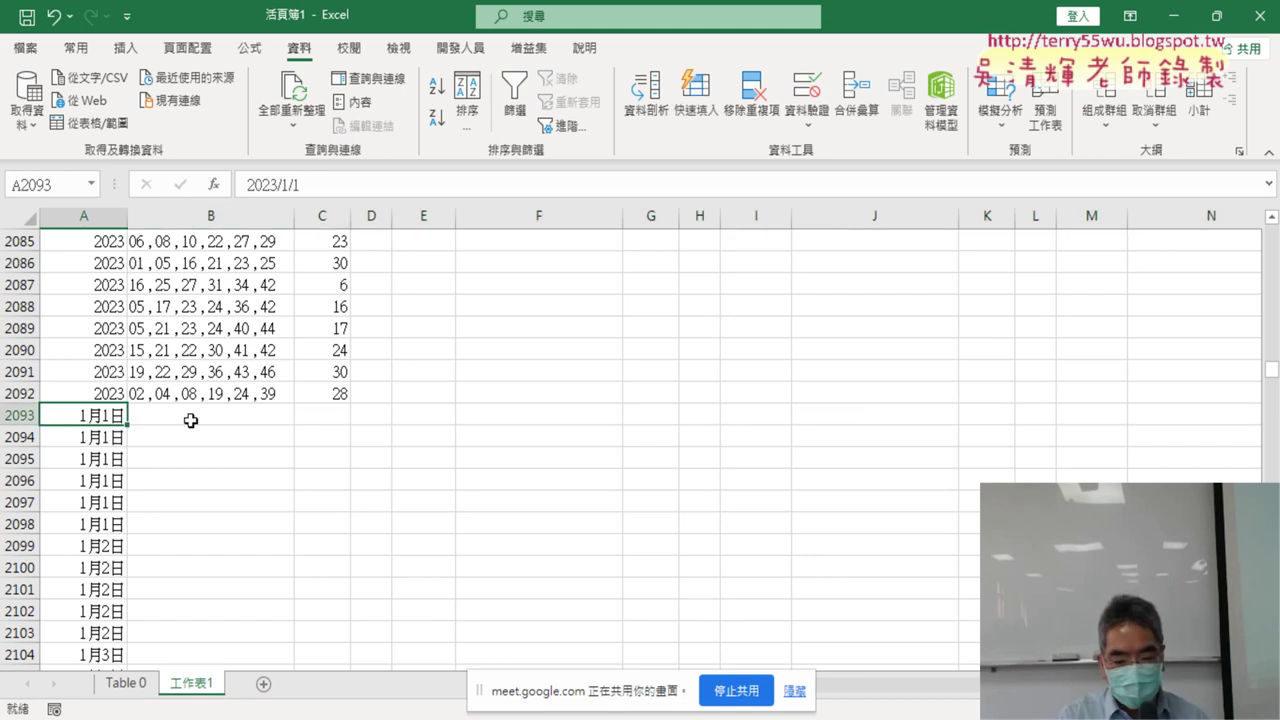
pyautogui.hotkey('ctrl', 'Down')
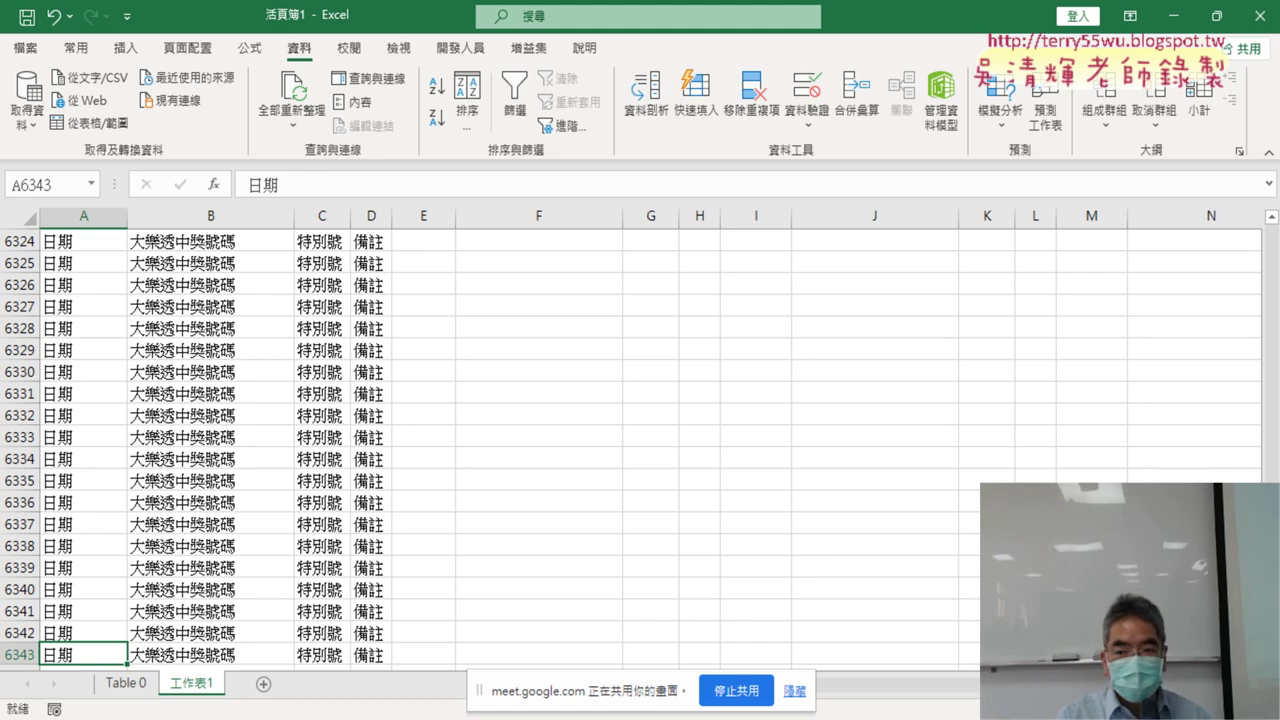
pyautogui.moveTo(1271, 650); pyautogui.dragTo(1271, 232)
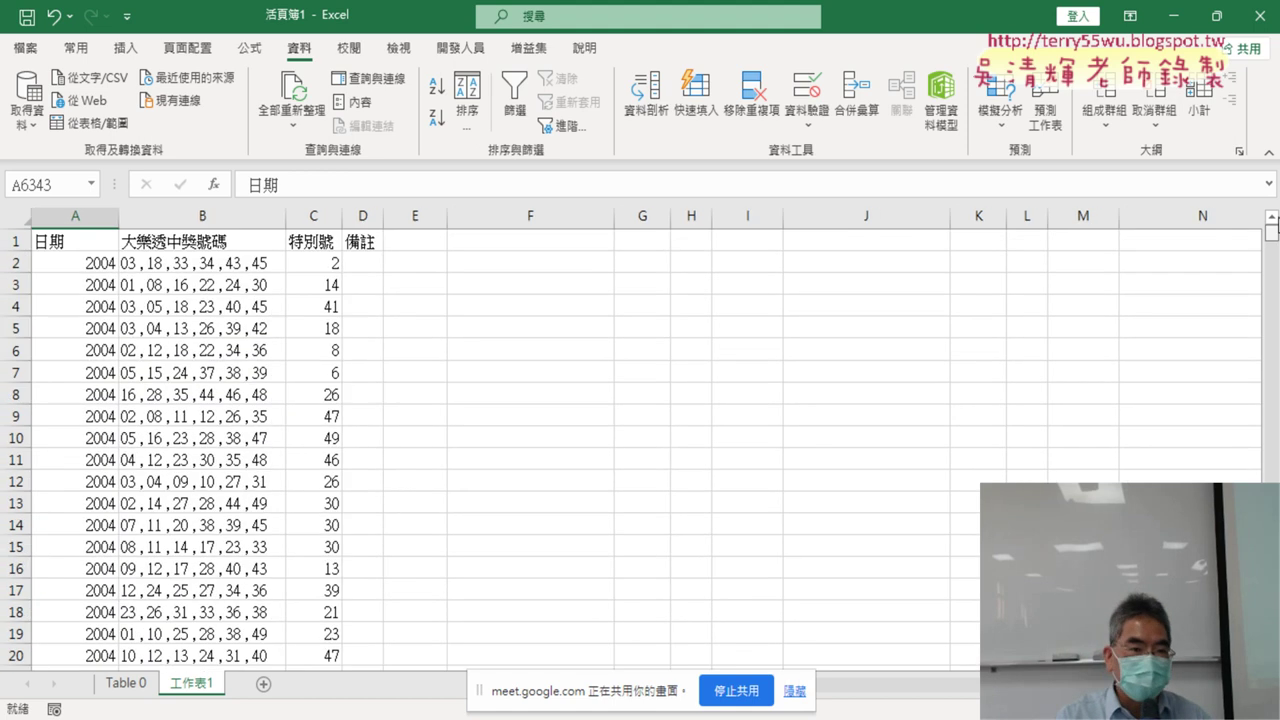
pyautogui.click(80, 246)
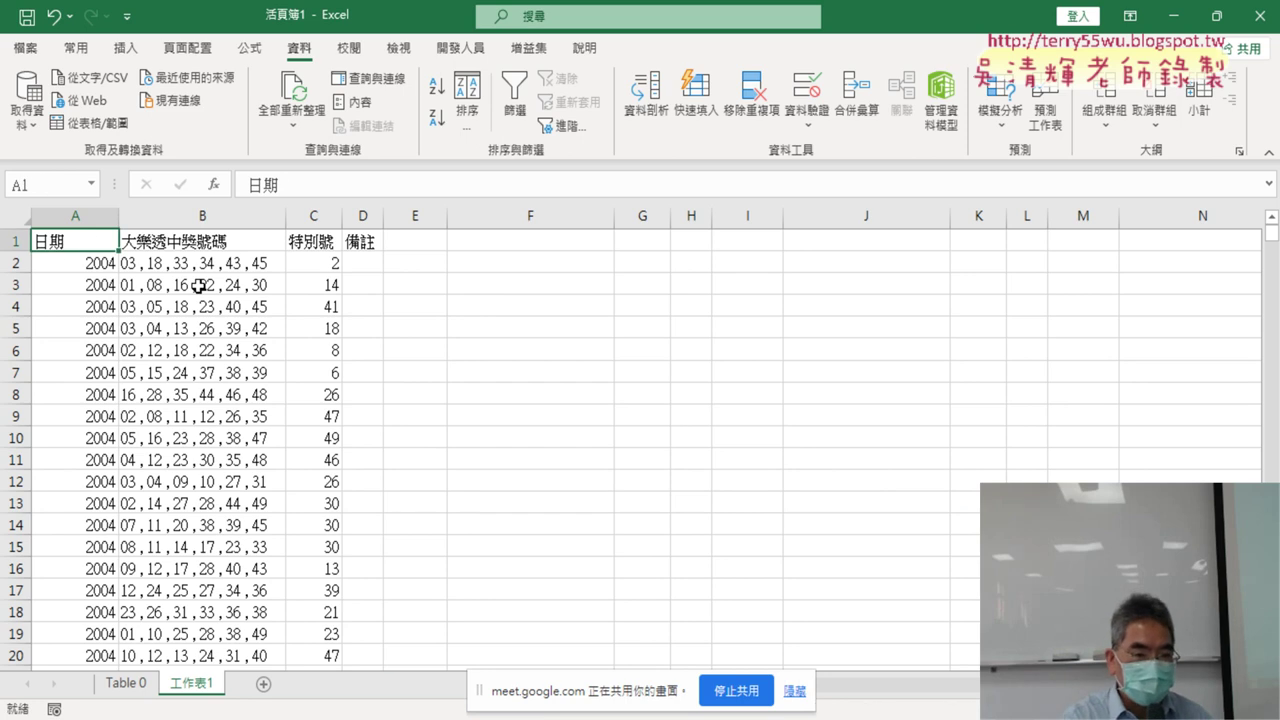
pyautogui.hotkey('ctrl', 'v')
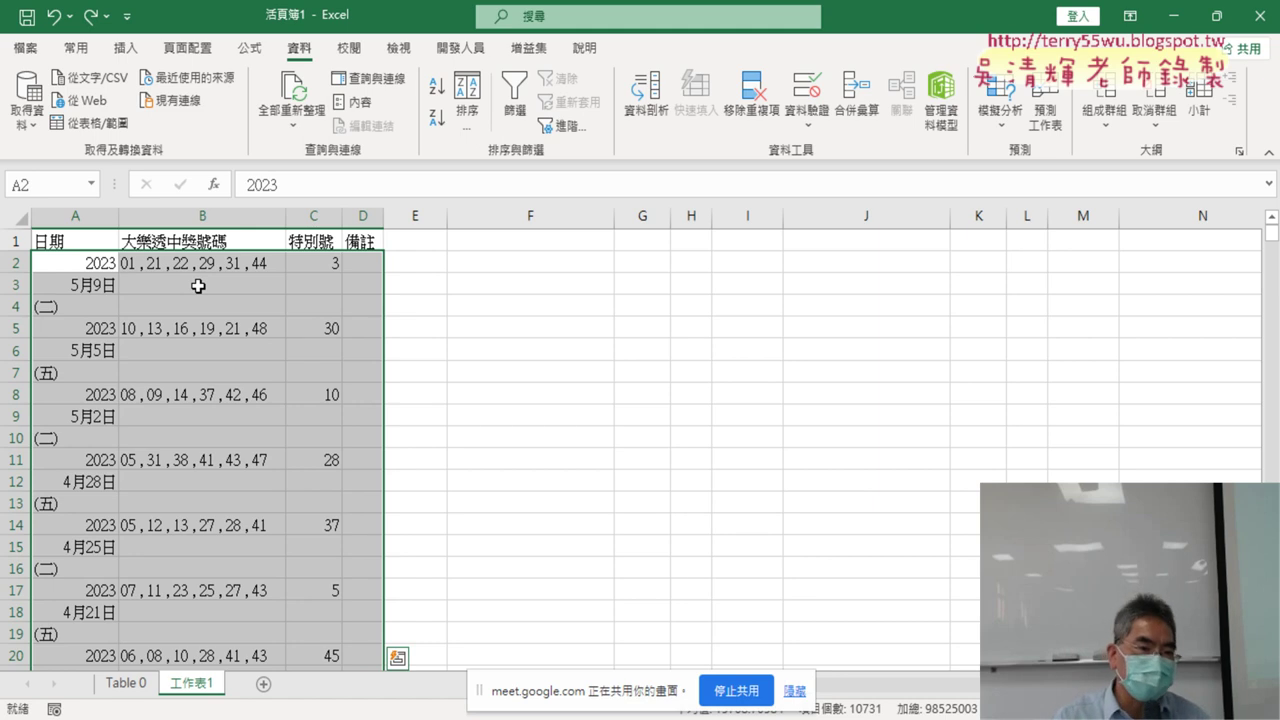
pyautogui.moveTo(15, 285); pyautogui.dragTo(15, 299)
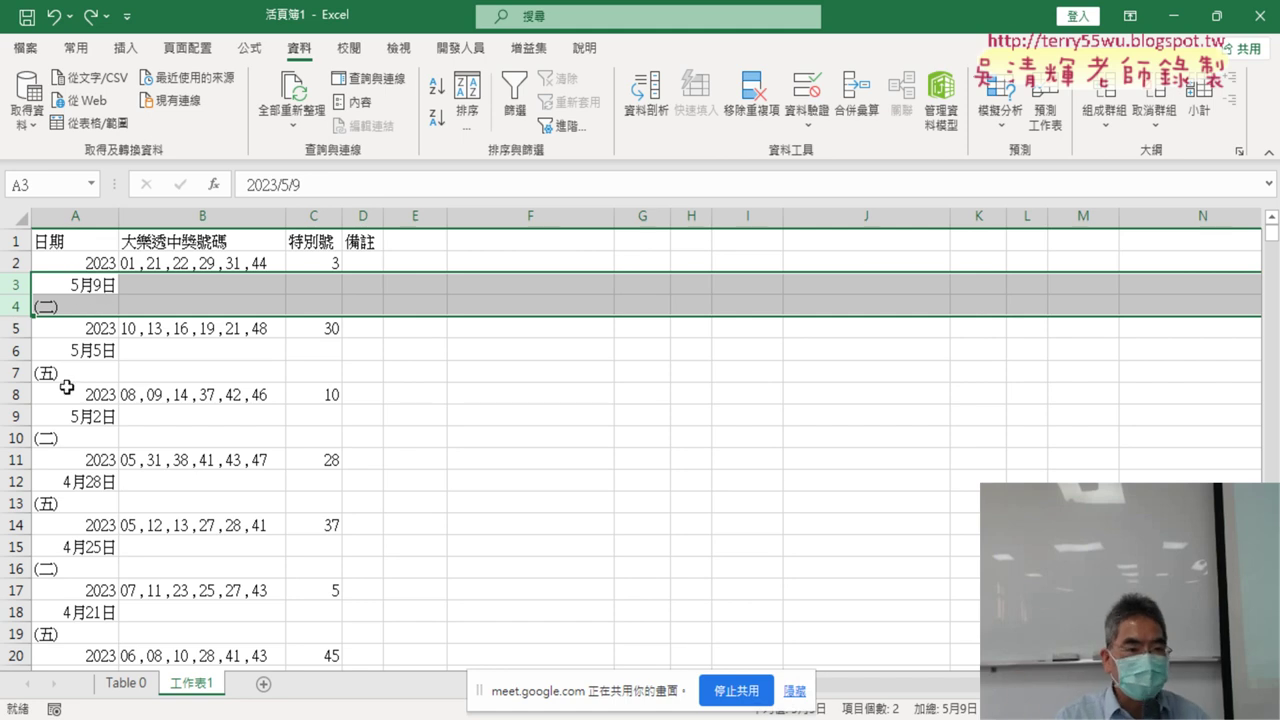
pyautogui.scroll(-4, 80, 446)
pyautogui.scroll(-7, 143, 475)
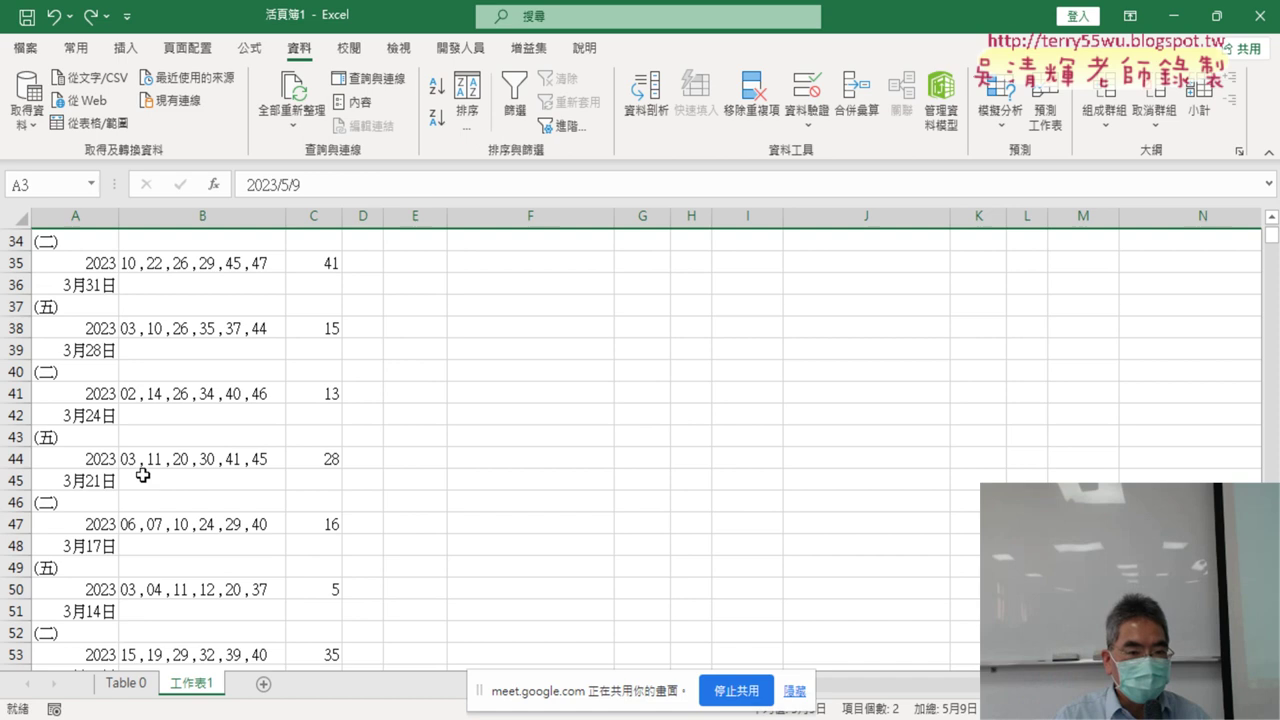
pyautogui.scroll(-1, 143, 475)
pyautogui.scroll(-10, 143, 475)
pyautogui.scroll(-5, 143, 480)
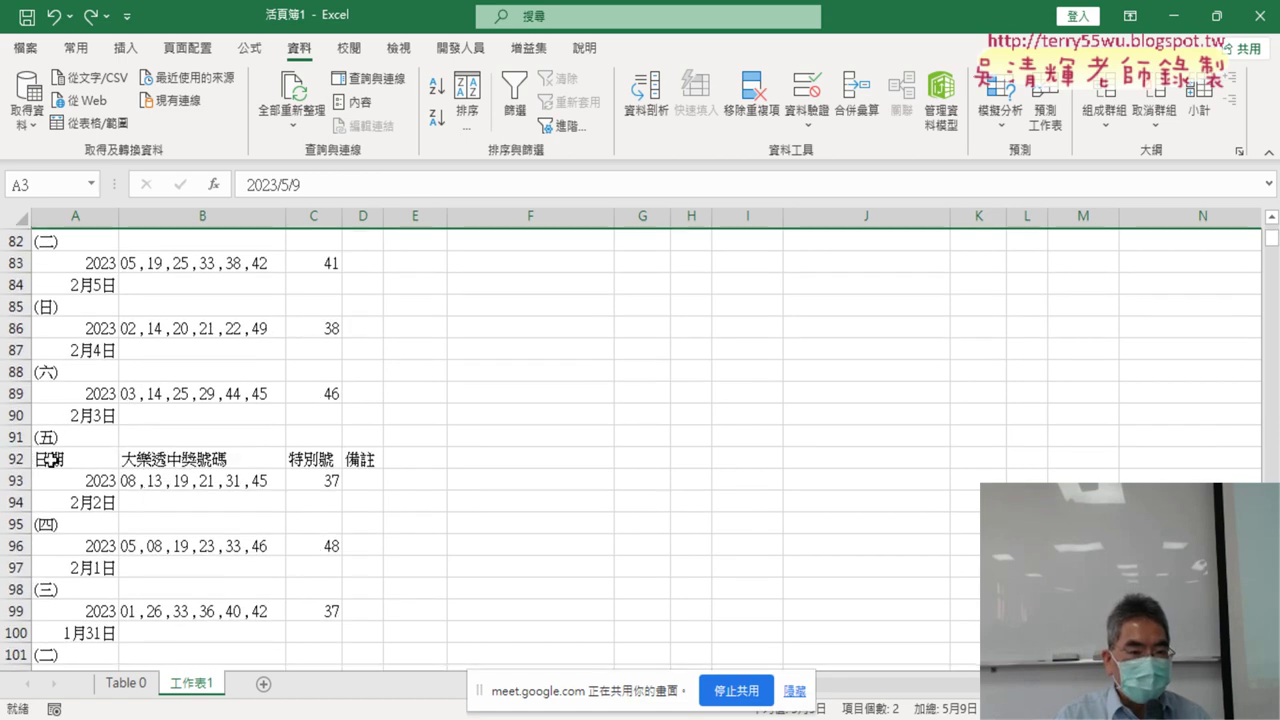
pyautogui.click(16, 458)
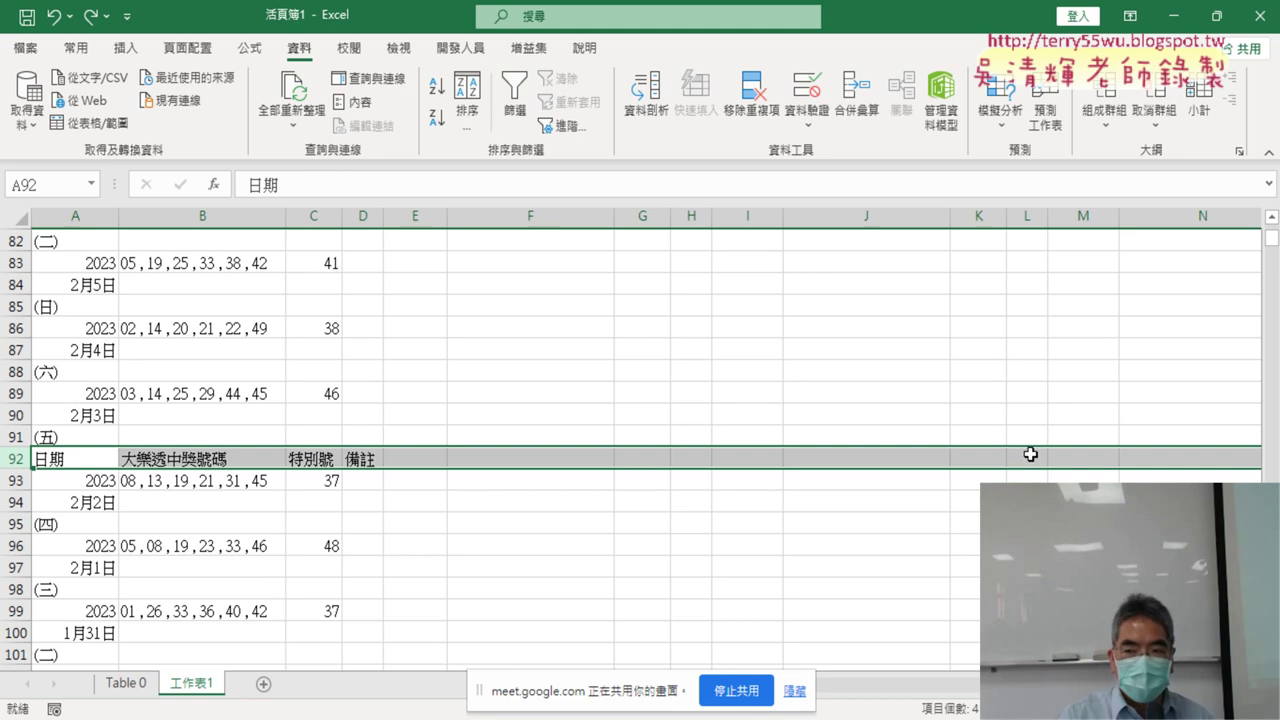
pyautogui.moveTo(1275, 245); pyautogui.dragTo(1273, 228)
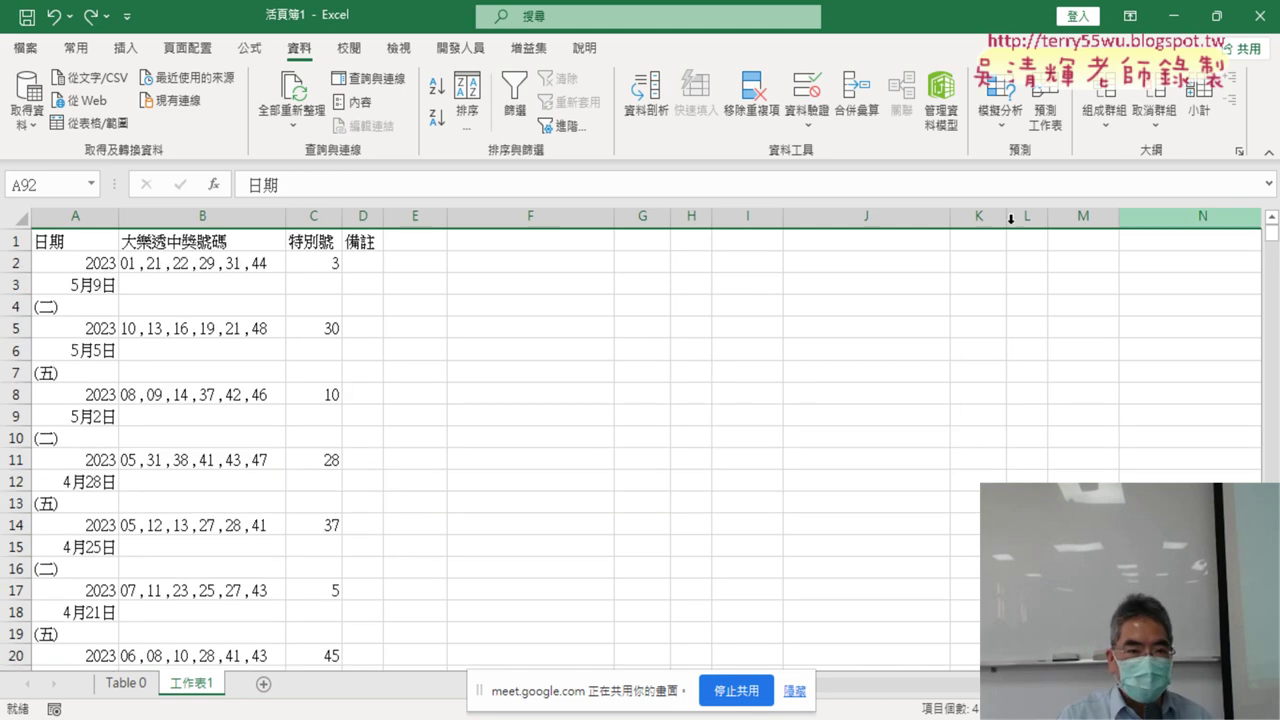
pyautogui.click(78, 241)
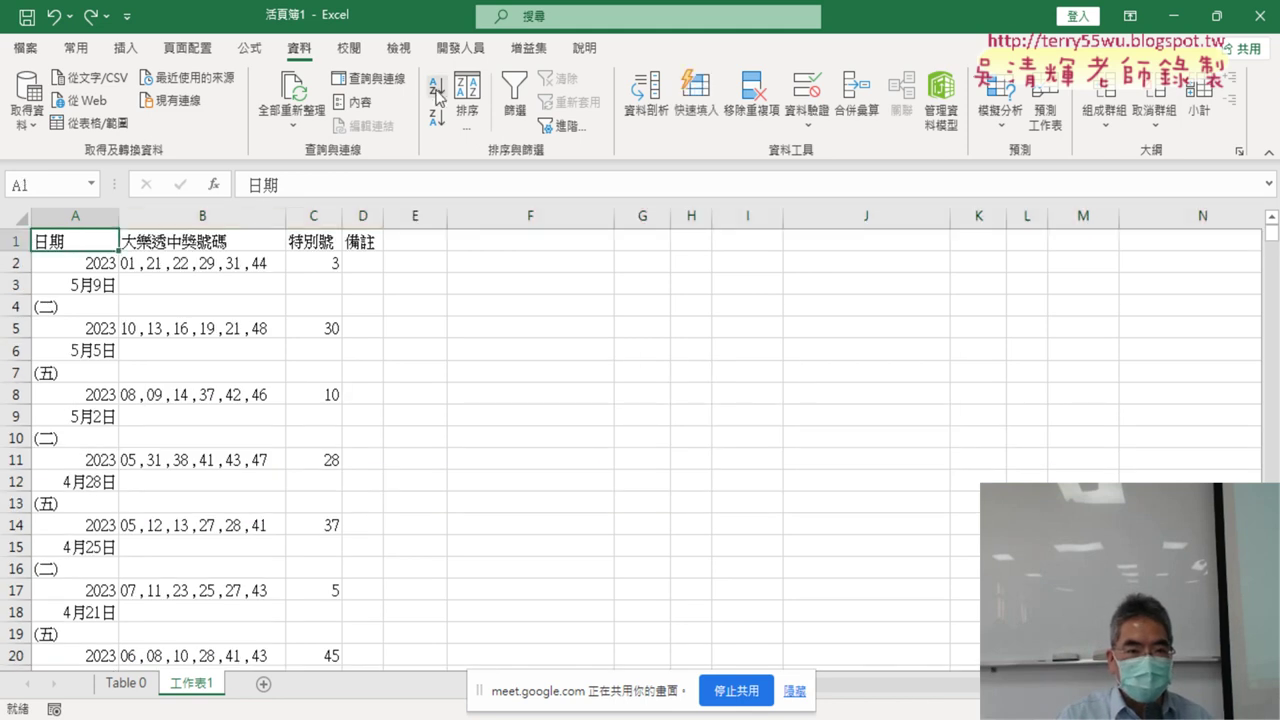
# Re-sort the sheet ascending by column A so draw rows start from 2004 in row 2.
pyautogui.click(434, 93)
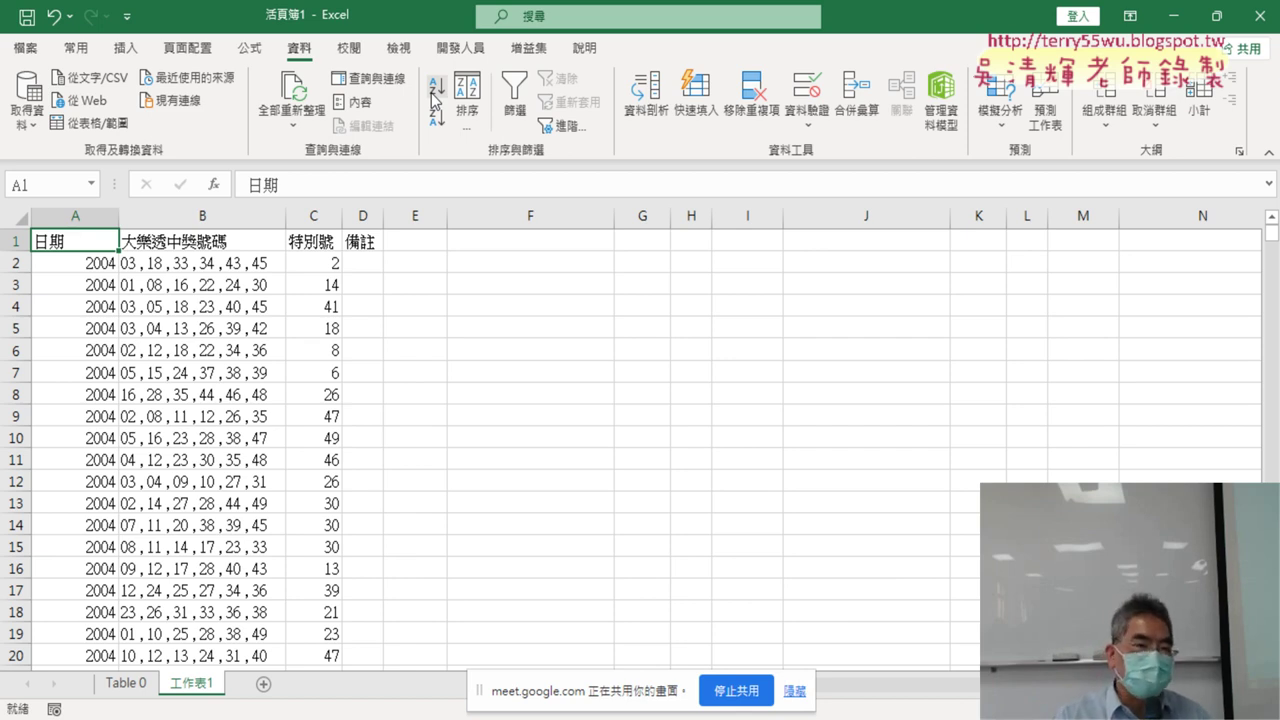
pyautogui.click(212, 263)
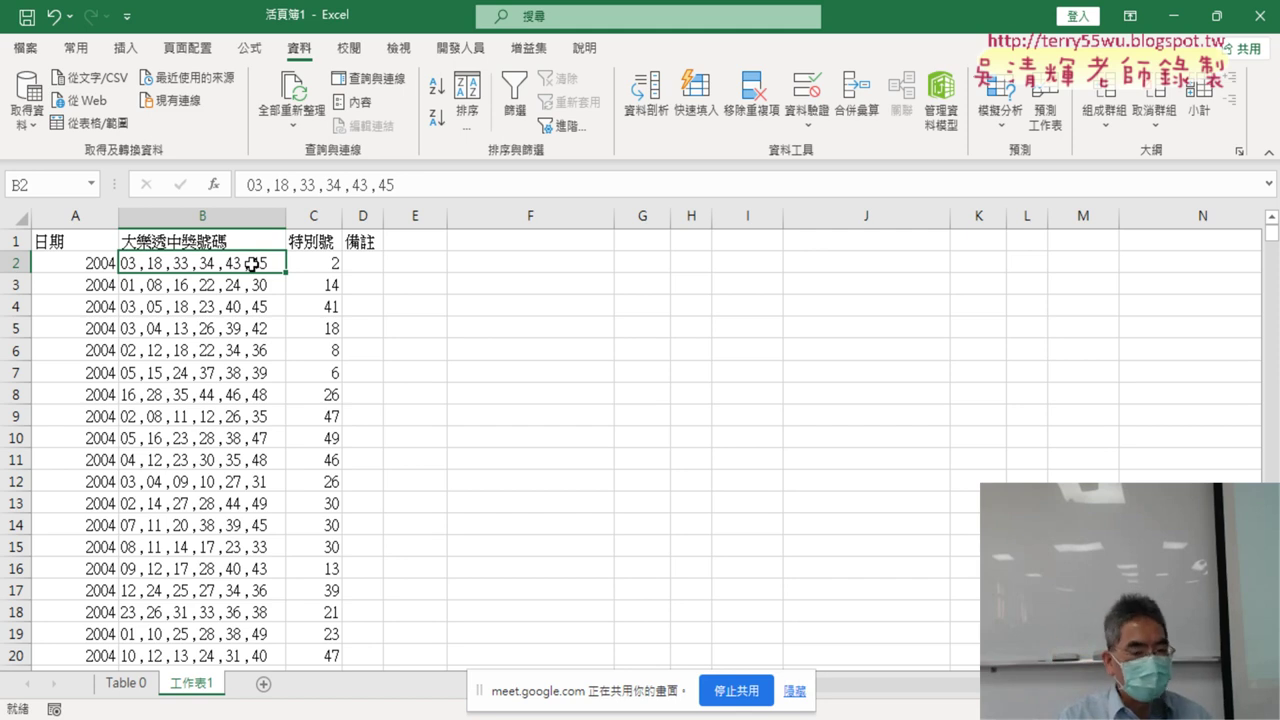
# Inspect B2's comma-separated numbers in the formula bar, then select cell D1.
pyautogui.click(267, 184)
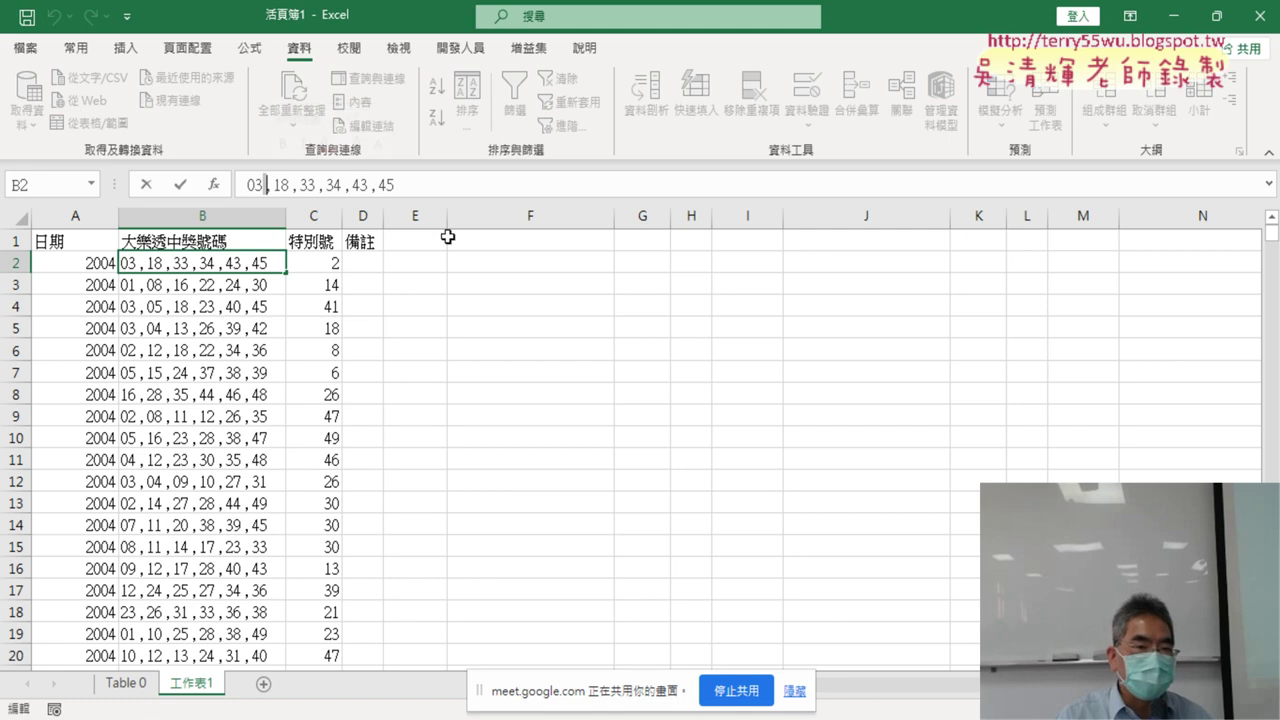
pyautogui.click(227, 262)
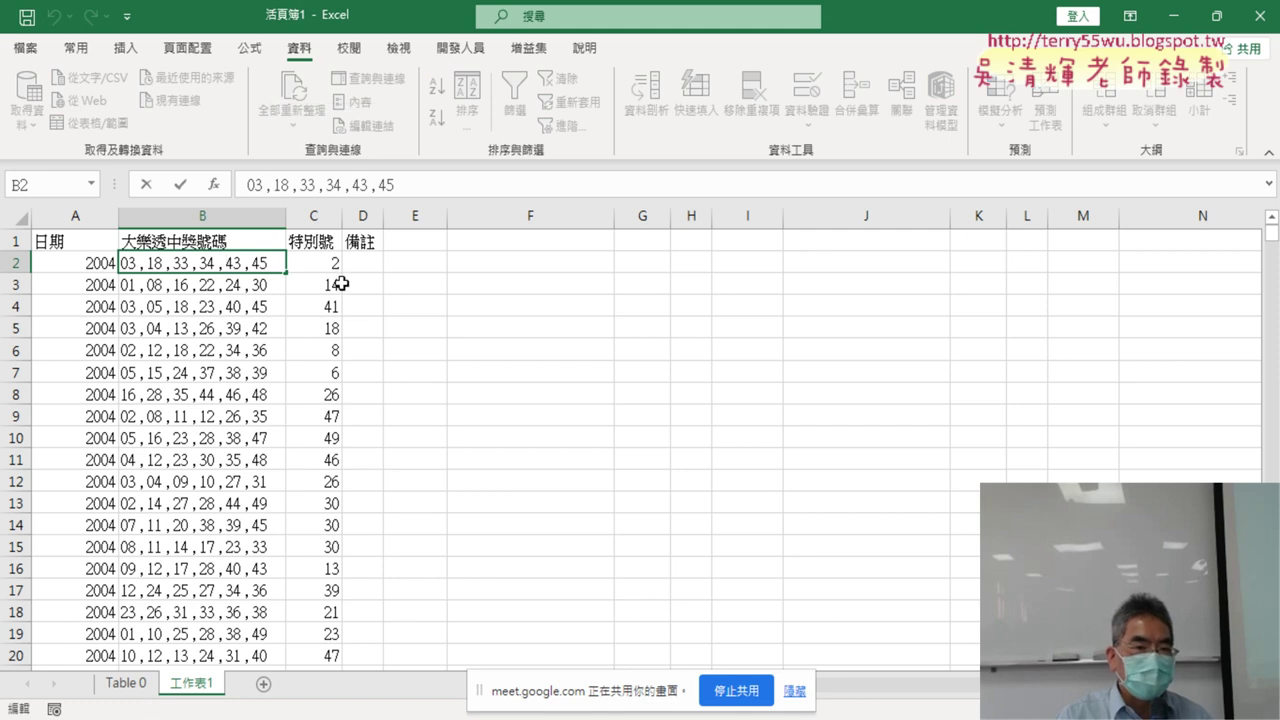
pyautogui.click(364, 260)
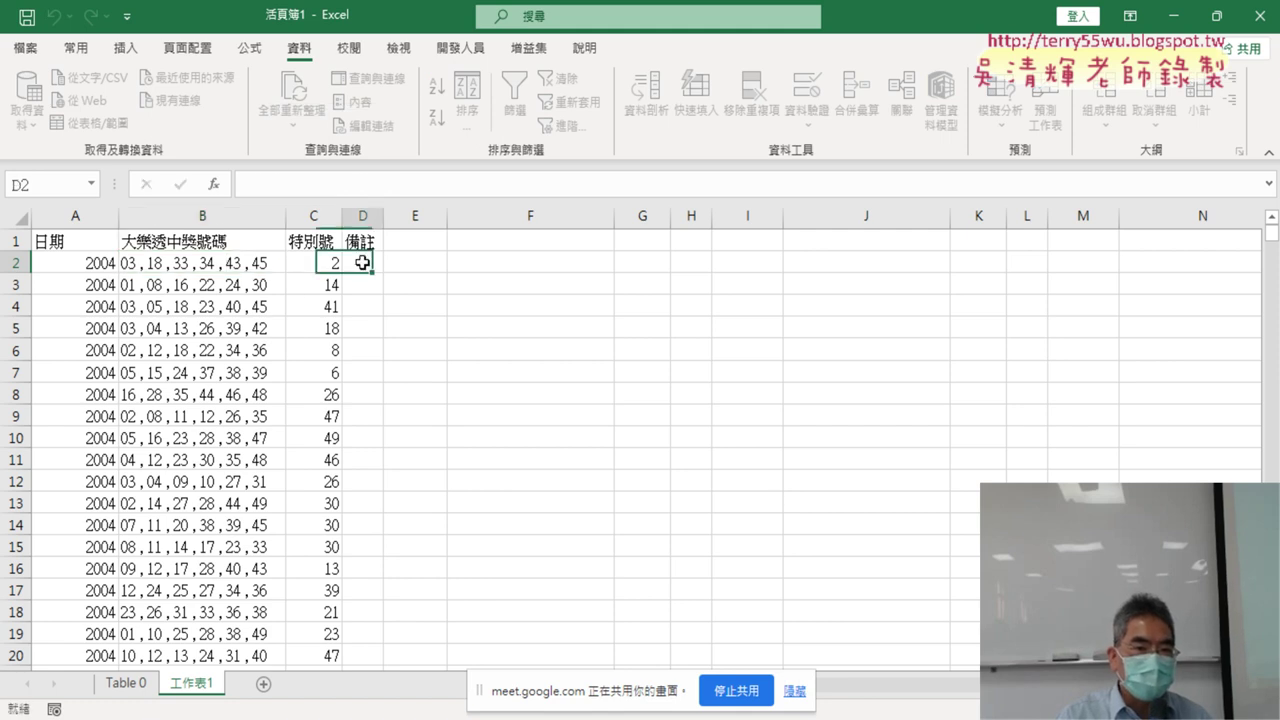
pyautogui.moveTo(364, 242)
pyautogui.mouseDown()
pyautogui.moveTo(852, 243)
pyautogui.moveTo(369, 236)
pyautogui.mouseUp()
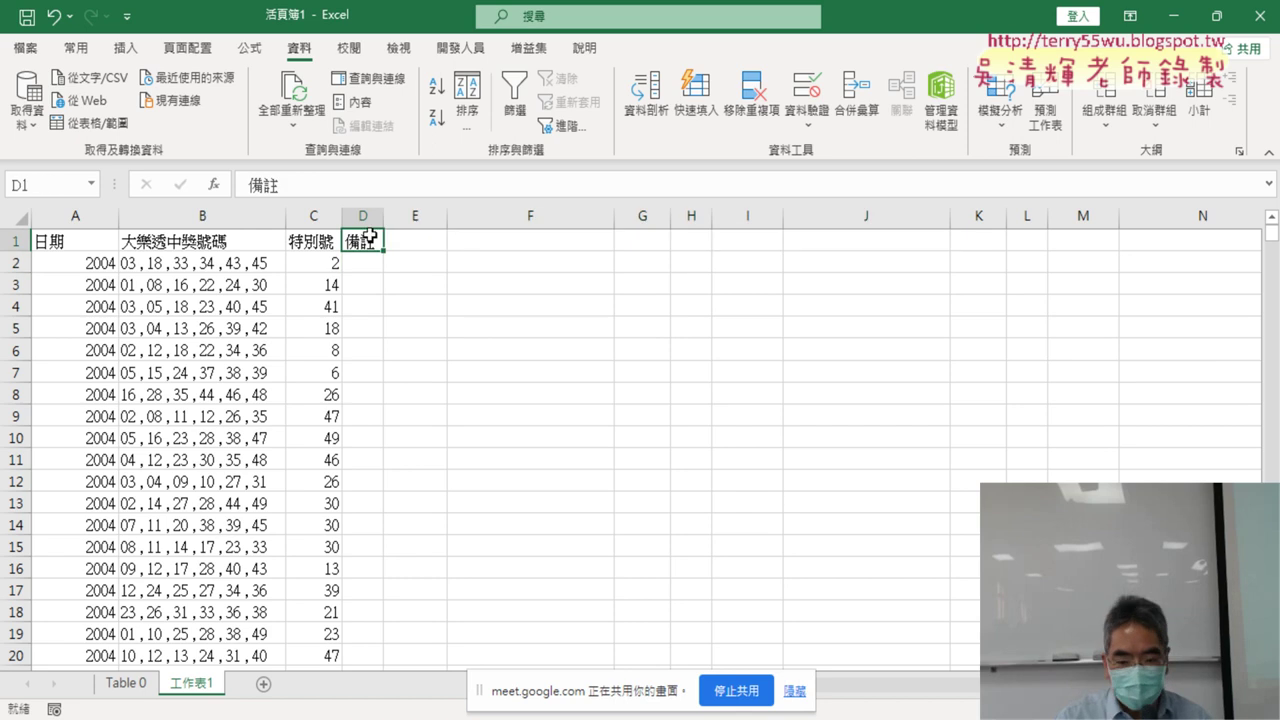
# Fill D1:I1 with the series 1 to 6 and narrow columns D–I to one equal width.
pyautogui.write('1')
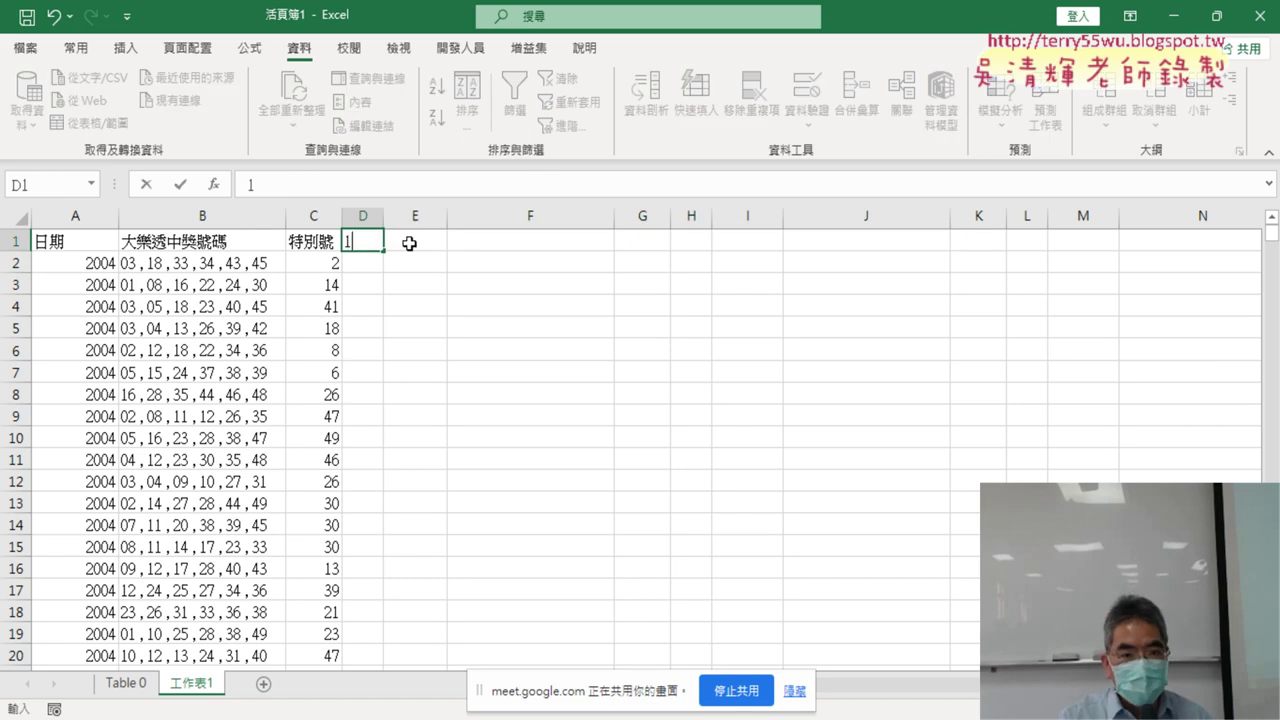
pyautogui.moveTo(383, 250); pyautogui.dragTo(906, 247)
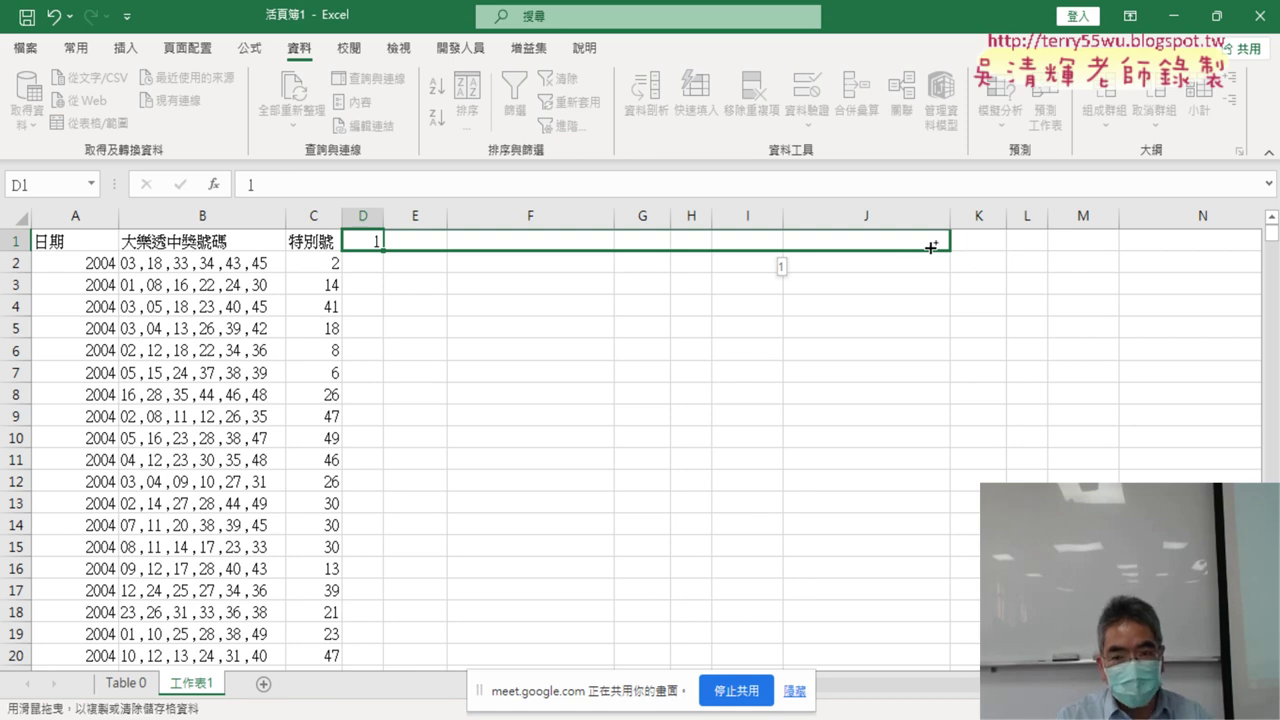
pyautogui.moveTo(906, 247); pyautogui.dragTo(906, 247)
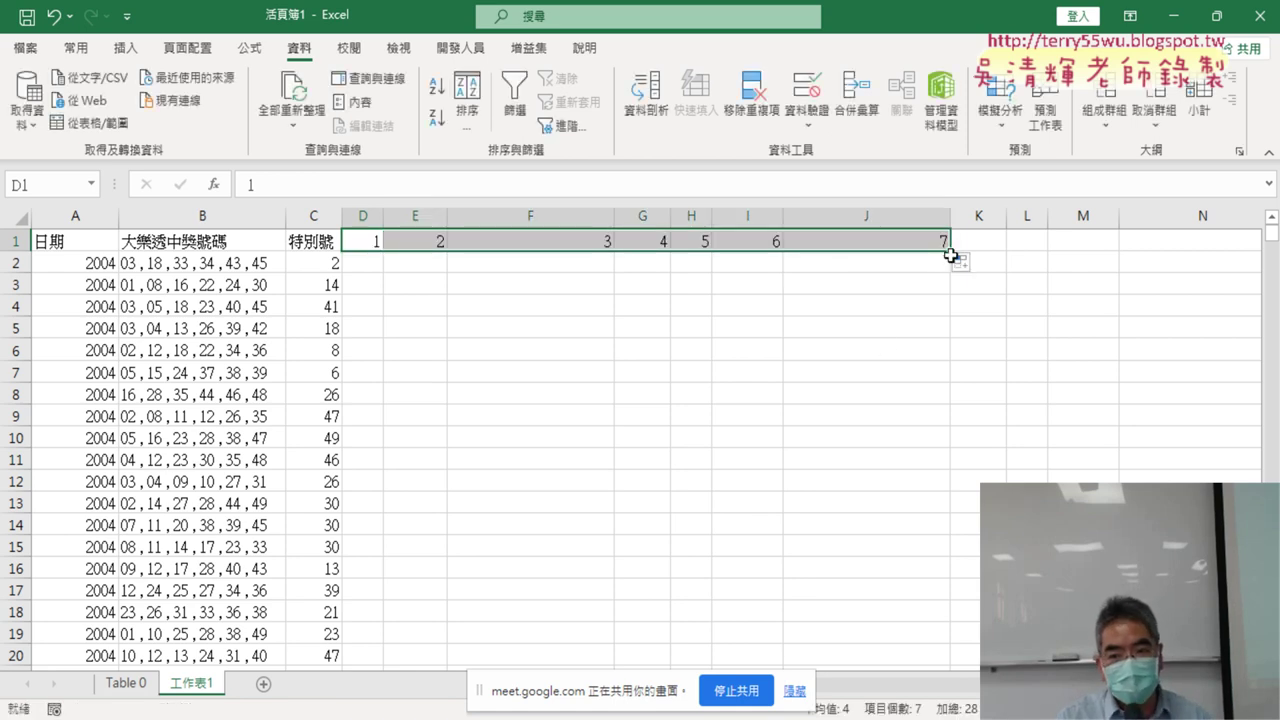
pyautogui.moveTo(848, 247); pyautogui.dragTo(371, 243)
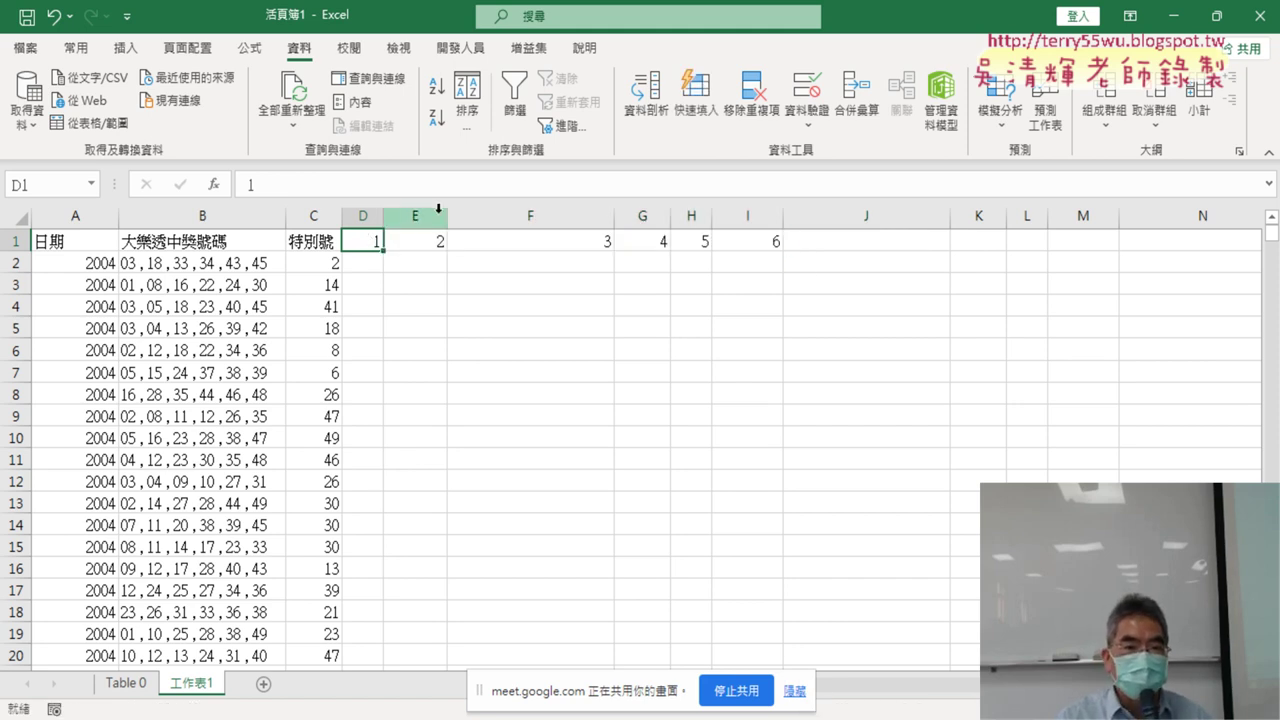
pyautogui.moveTo(363, 215); pyautogui.dragTo(748, 215)
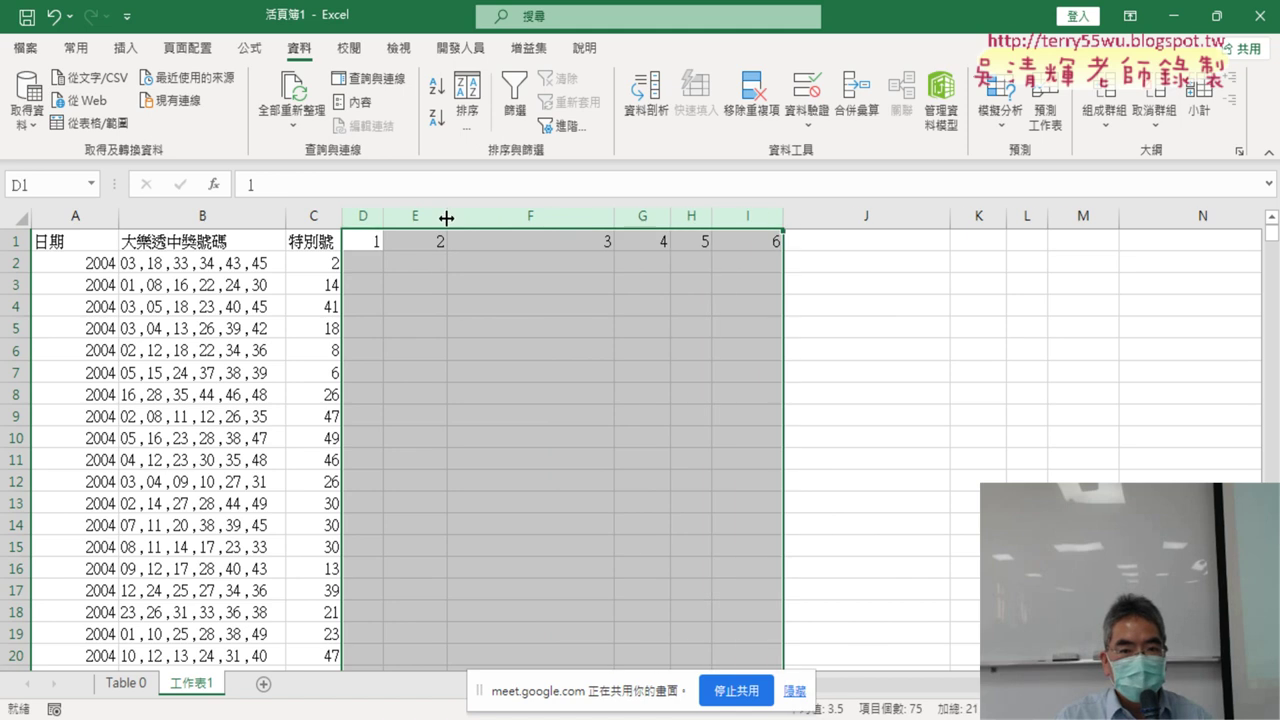
pyautogui.moveTo(447, 216); pyautogui.dragTo(434, 216)
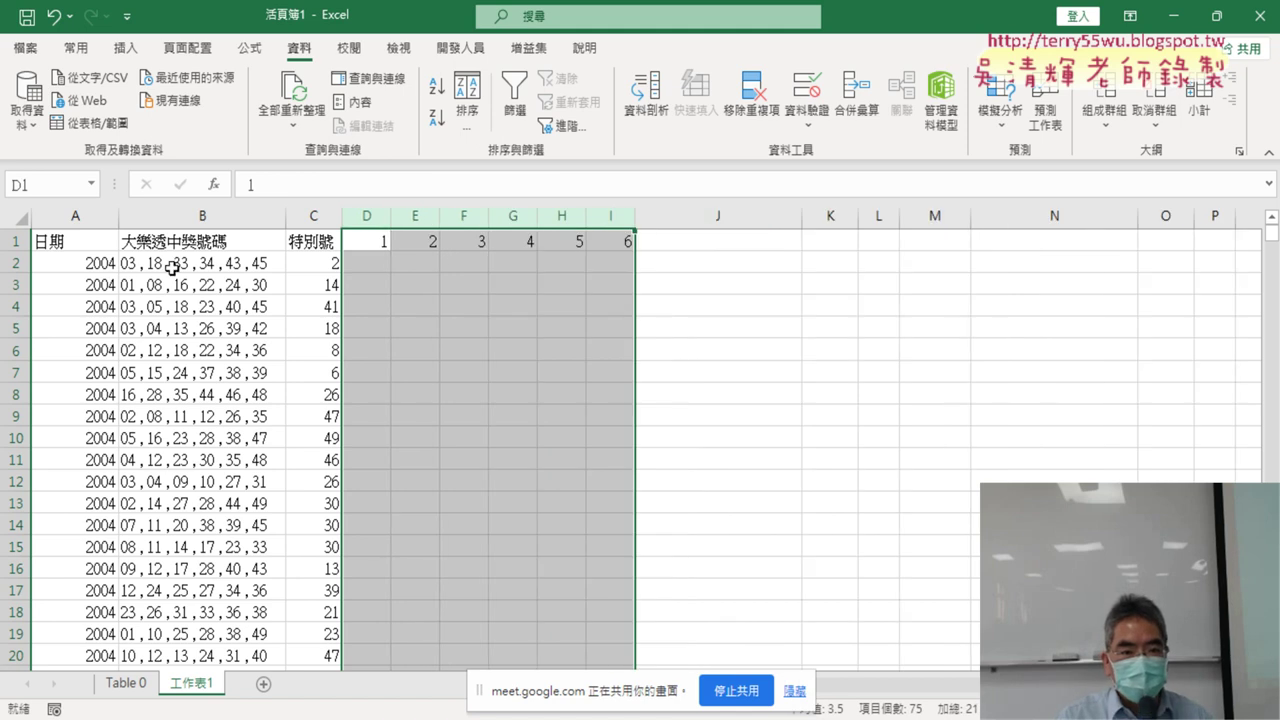
# Show how the numbers in B2 and B3 map onto cells D2:I2 and D3:I3.
pyautogui.click(176, 264)
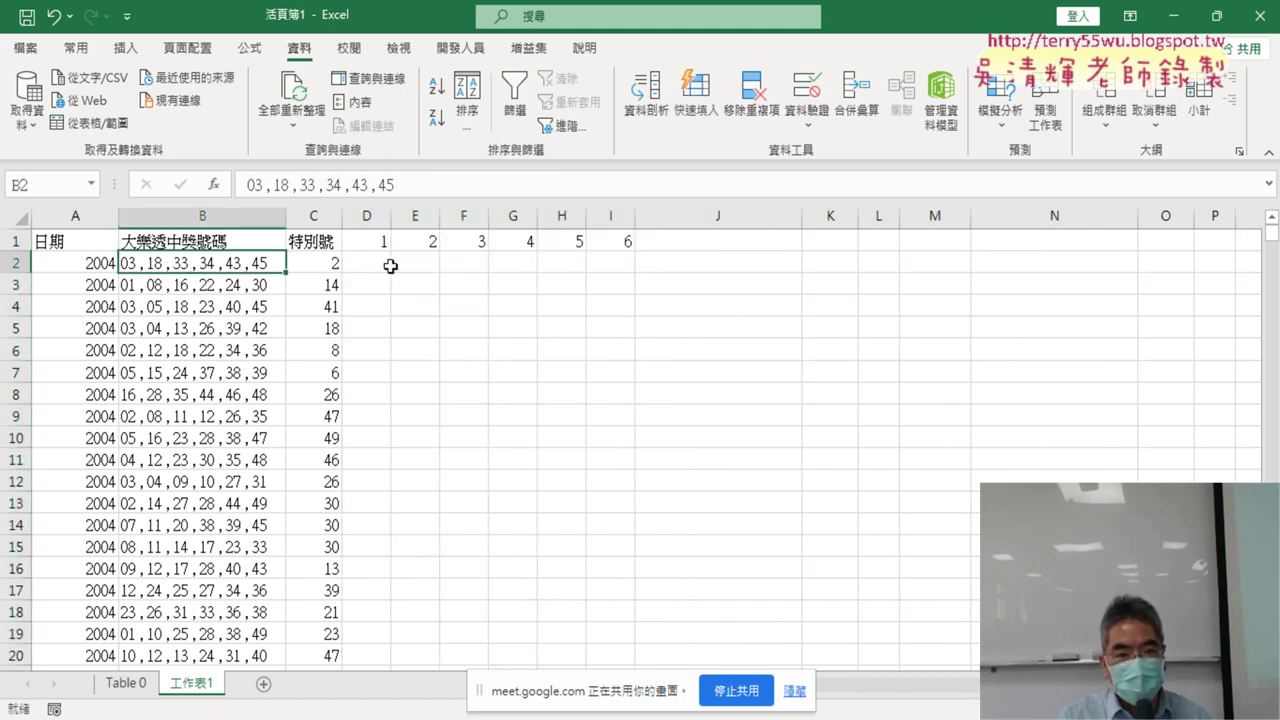
pyautogui.moveTo(372, 263); pyautogui.dragTo(594, 263)
pyautogui.click(185, 283)
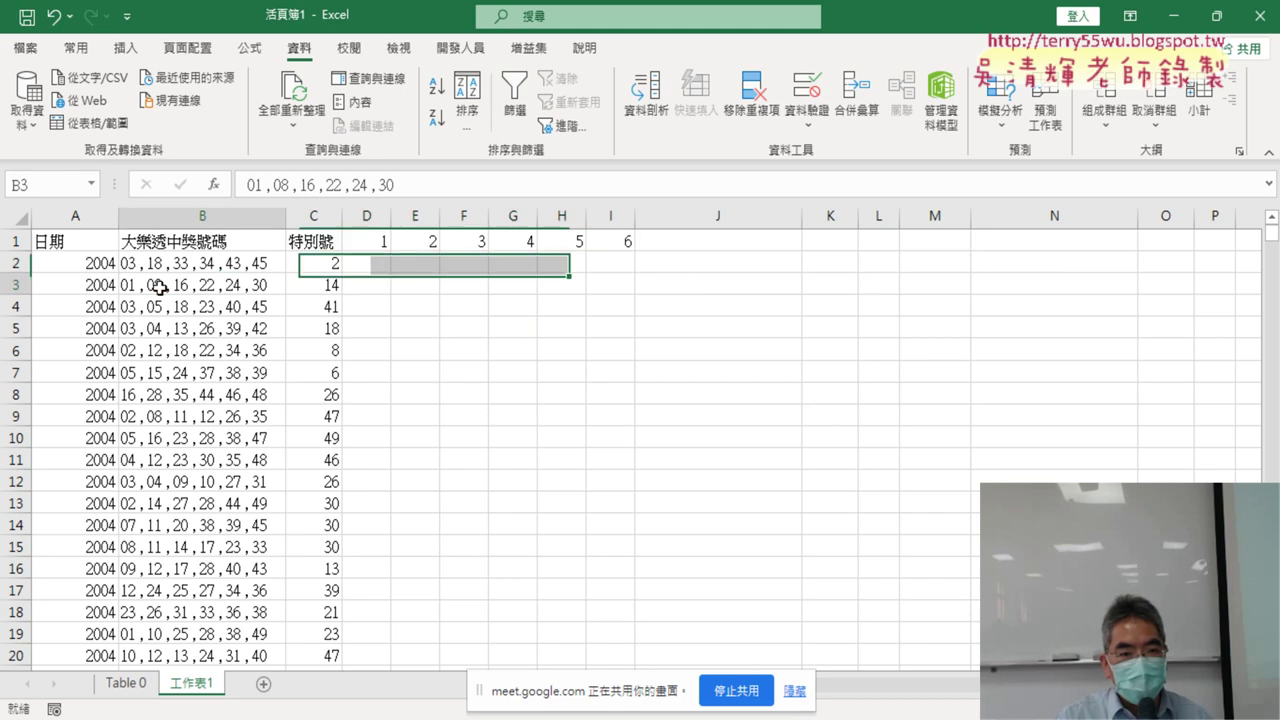
pyautogui.moveTo(376, 285); pyautogui.dragTo(622, 284)
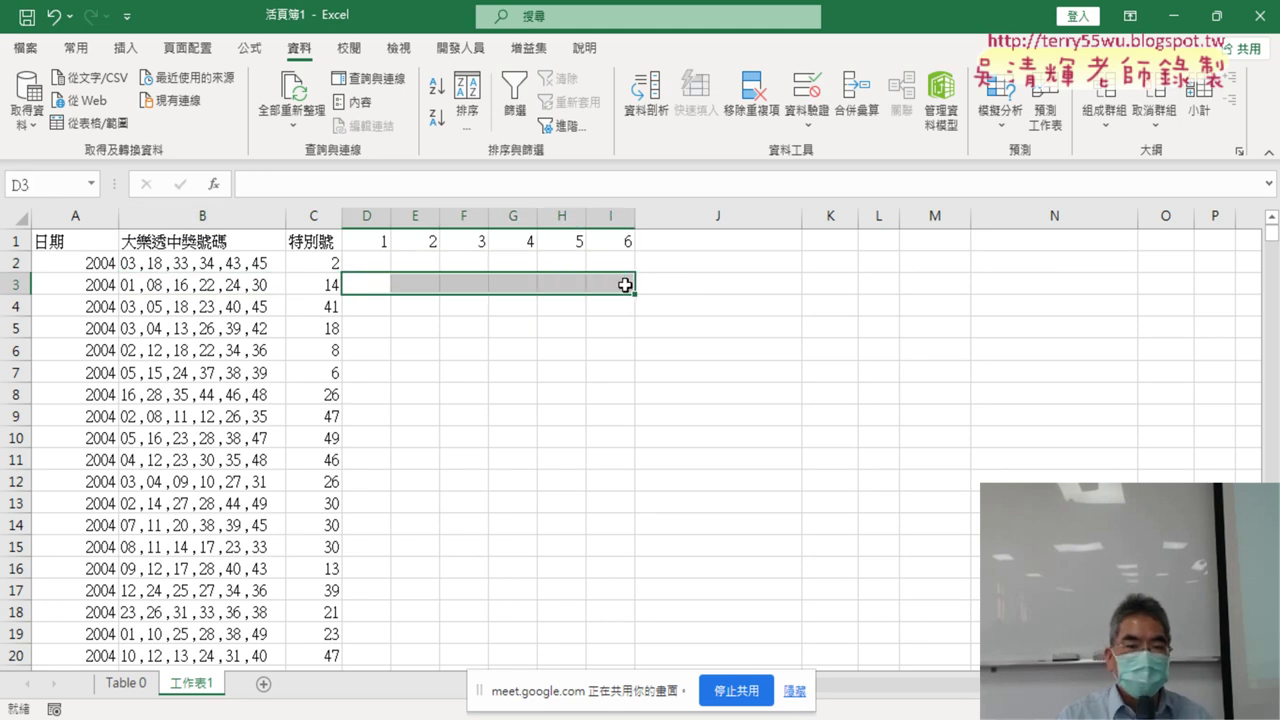
pyautogui.click(228, 263)
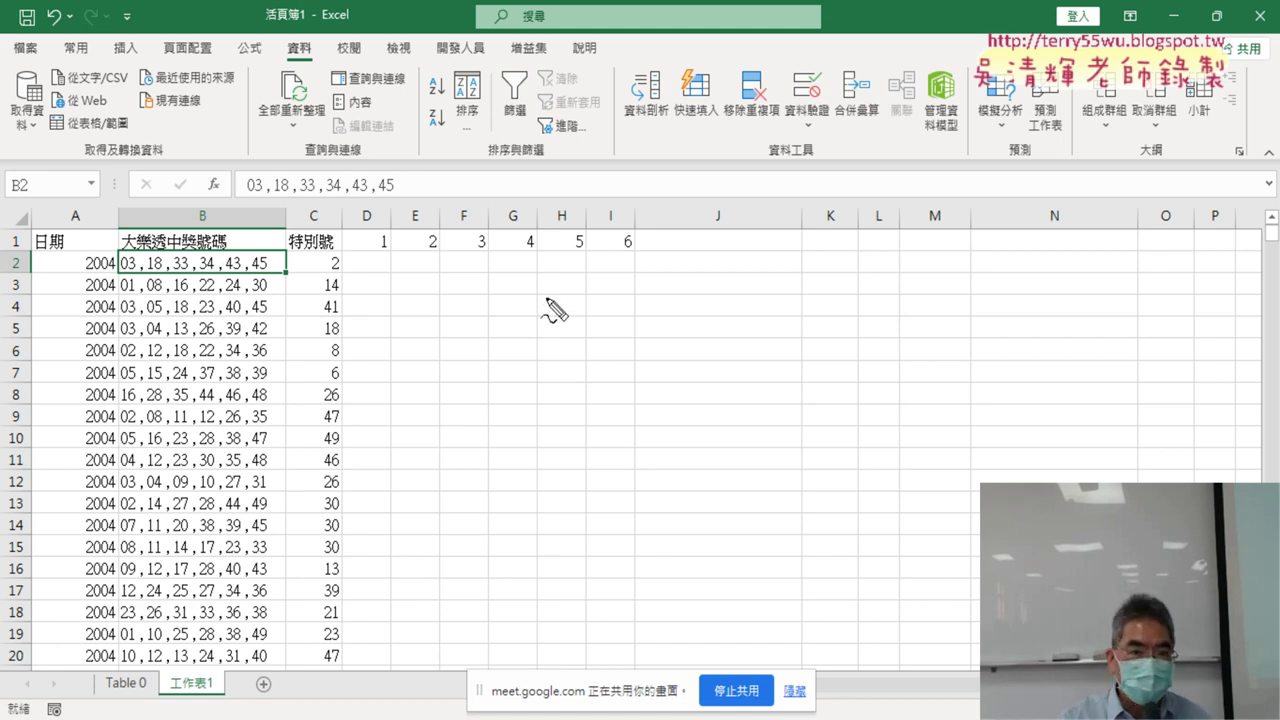
# Annotate the Data tab and the Text to Columns button with the screen pen.
pyautogui.moveTo(314, 42); pyautogui.dragTo(306, 40)
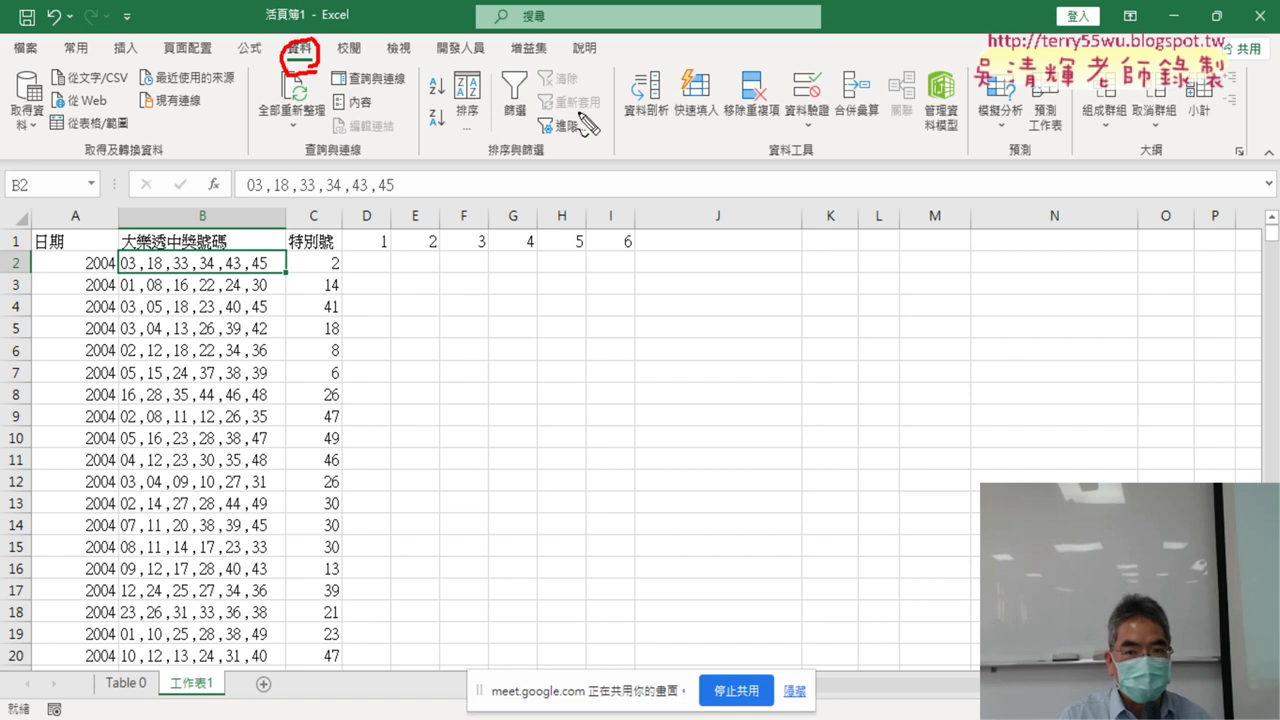
pyautogui.moveTo(660, 138)
pyautogui.mouseDown()
pyautogui.moveTo(612, 92)
pyautogui.moveTo(655, 150)
pyautogui.mouseUp()
pyautogui.moveTo(310, 68)
pyautogui.mouseDown()
pyautogui.moveTo(378, 135)
pyautogui.moveTo(604, 134)
pyautogui.mouseUp()
# Sketch how column B's numbers split into D–I, clear the ink, and select column B.
pyautogui.moveTo(250, 268)
pyautogui.mouseDown()
pyautogui.moveTo(138, 274)
pyautogui.moveTo(362, 246)
pyautogui.moveTo(344, 250)
pyautogui.mouseUp()
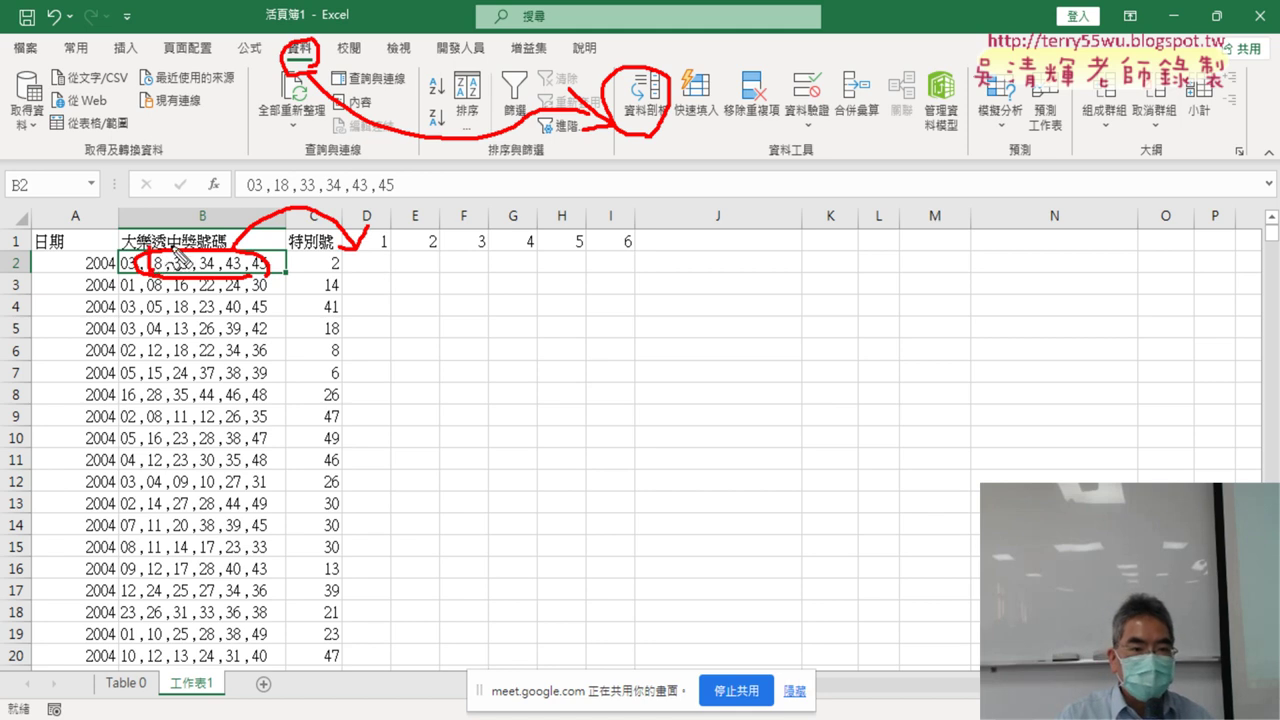
pyautogui.moveTo(168, 252)
pyautogui.mouseDown()
pyautogui.moveTo(166, 276)
pyautogui.moveTo(244, 276)
pyautogui.mouseUp()
pyautogui.moveTo(343, 282)
pyautogui.mouseDown()
pyautogui.moveTo(343, 252)
pyautogui.moveTo(583, 254)
pyautogui.moveTo(644, 273)
pyautogui.mouseUp()
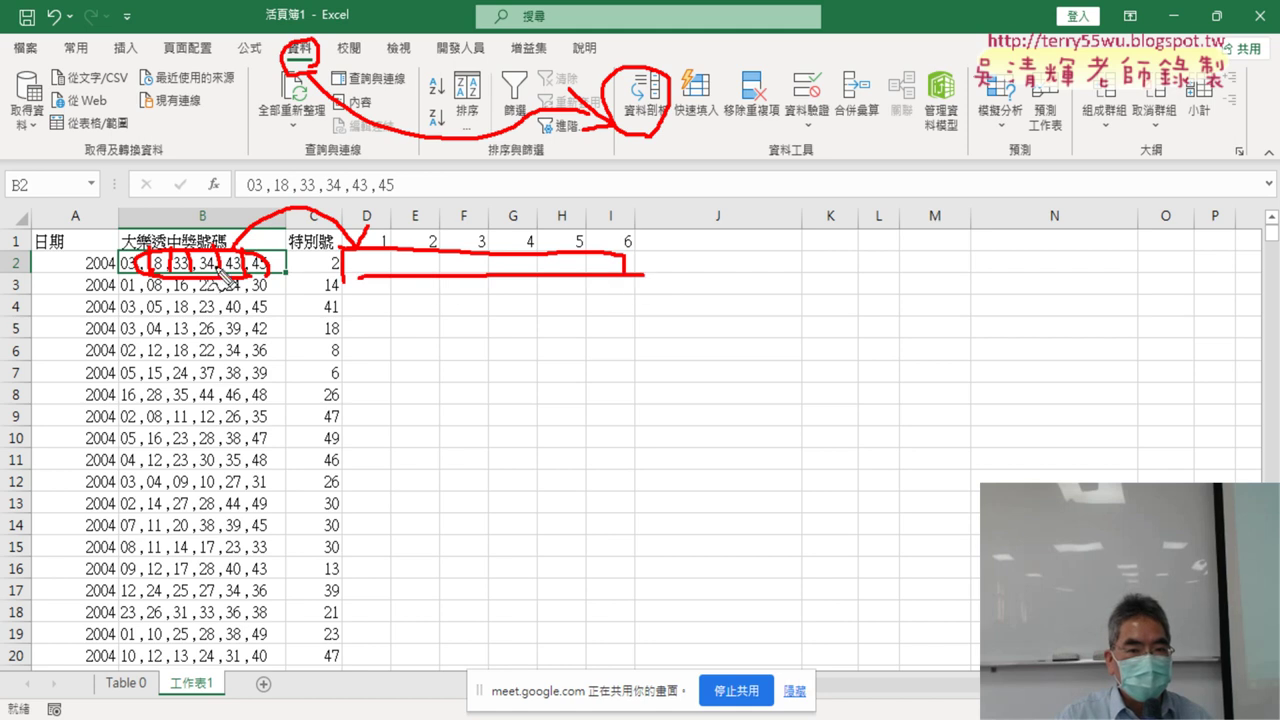
pyautogui.moveTo(386, 238)
pyautogui.mouseDown()
pyautogui.moveTo(387, 284)
pyautogui.moveTo(441, 288)
pyautogui.mouseUp()
pyautogui.moveTo(489, 254)
pyautogui.mouseDown()
pyautogui.moveTo(490, 286)
pyautogui.moveTo(593, 274)
pyautogui.mouseUp()
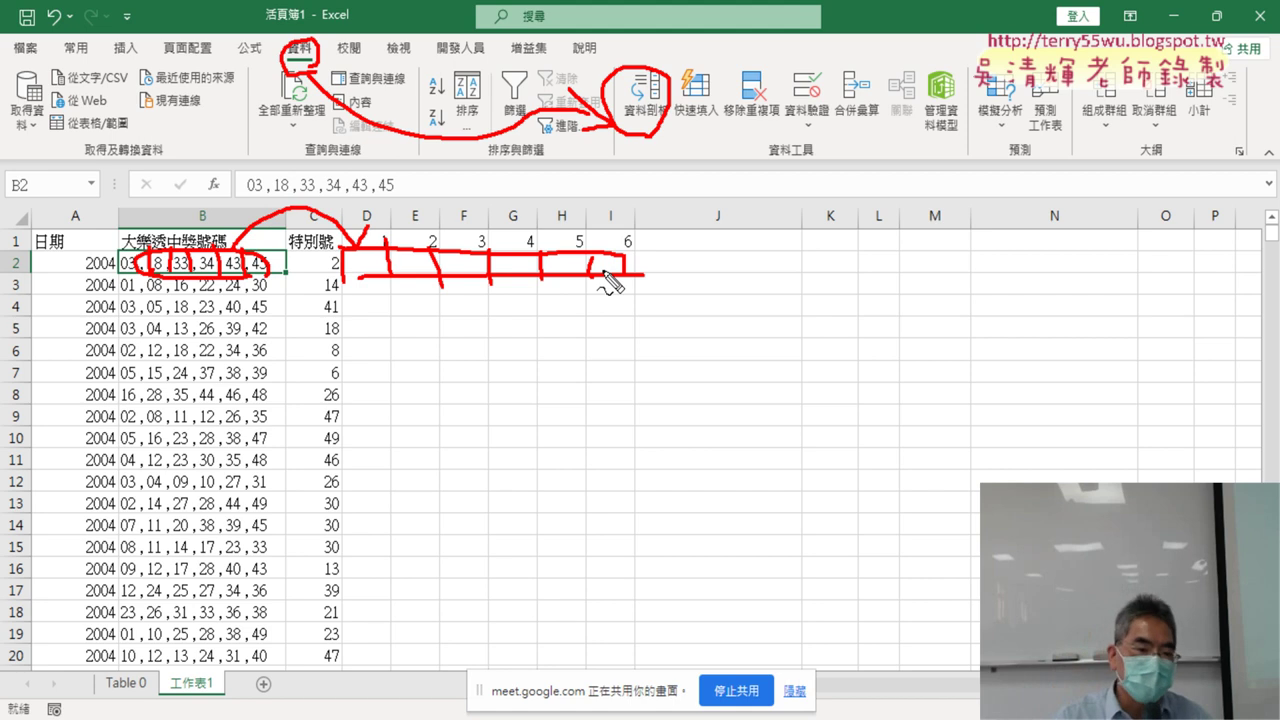
pyautogui.press('Escape')
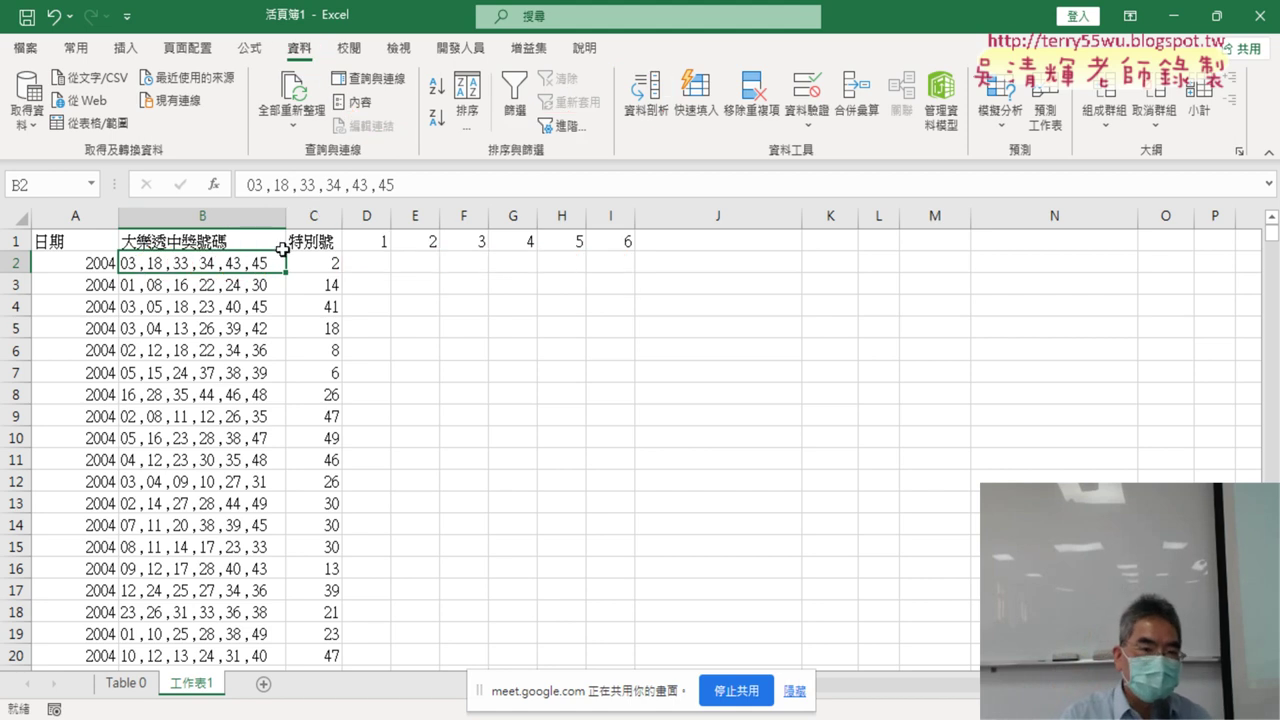
pyautogui.click(222, 217)
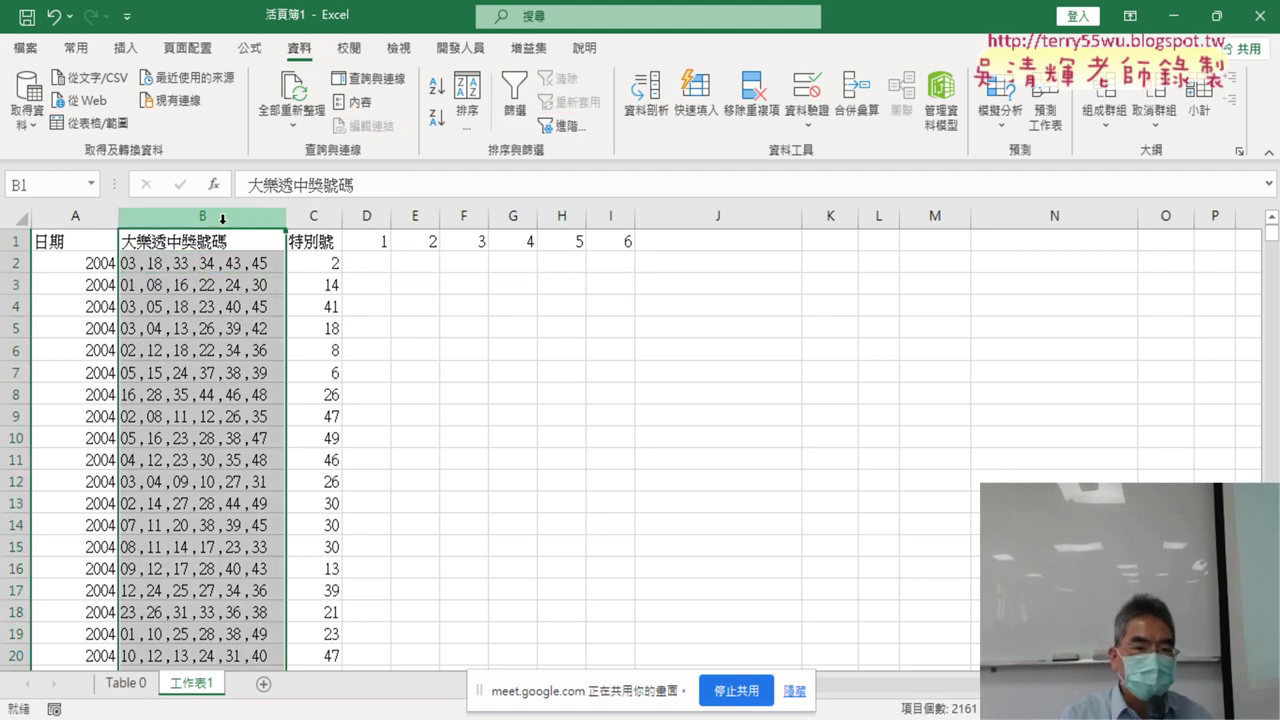